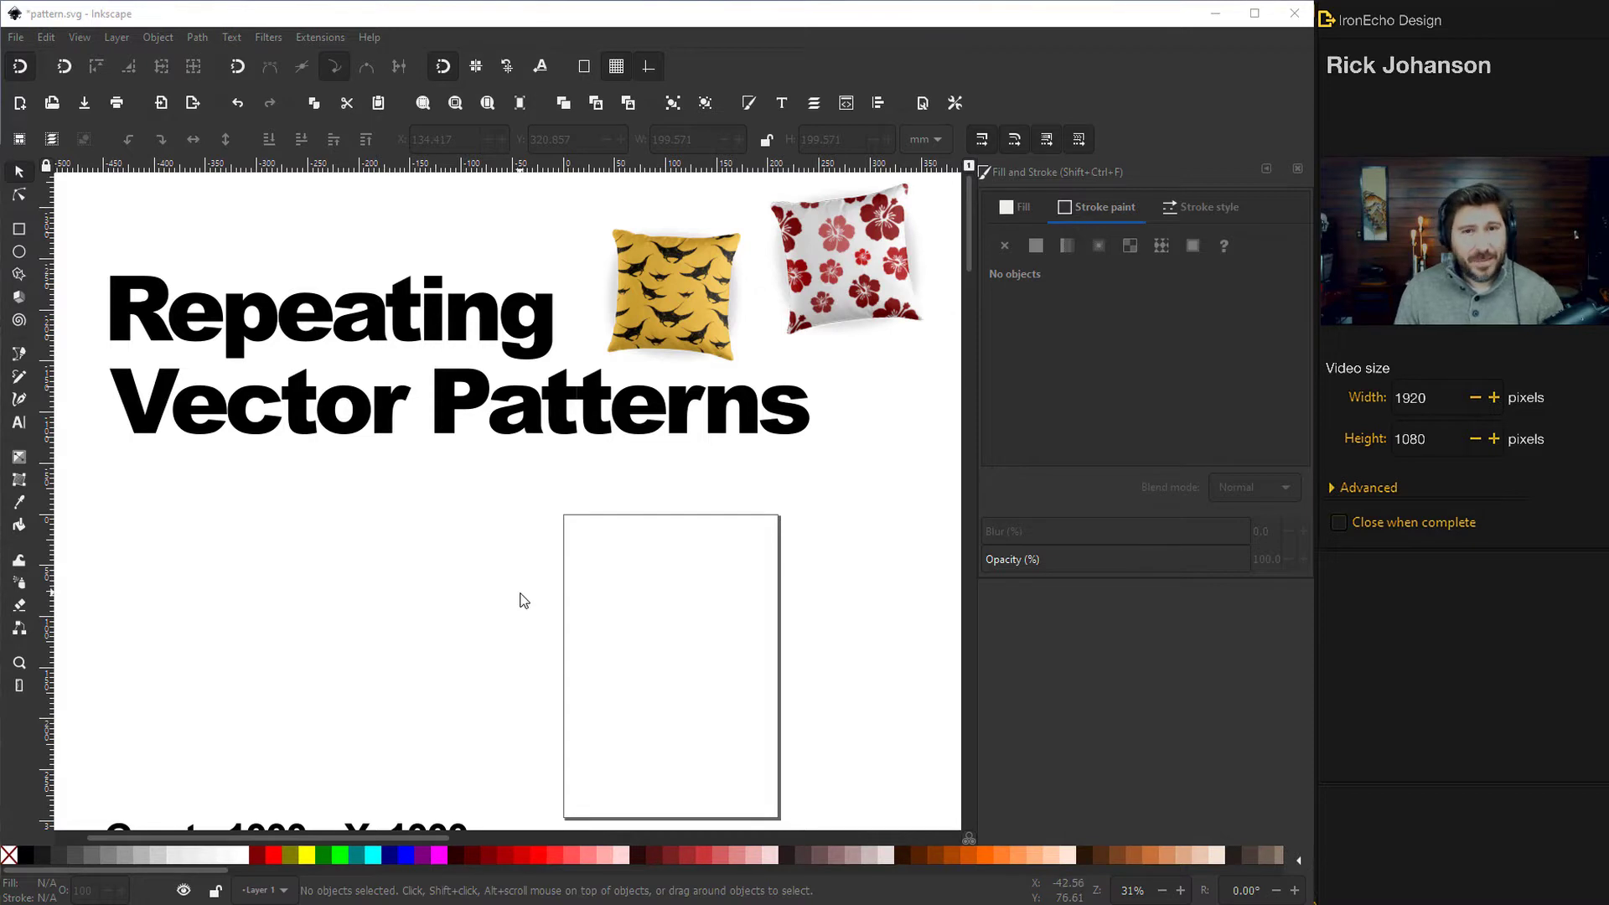
# Draw a Ctrl-constrained square beside the page and give it a near-white f9f9f9 fill.
pyautogui.scroll(-2, 527, 602)
pyautogui.scroll(-7, 525, 602)
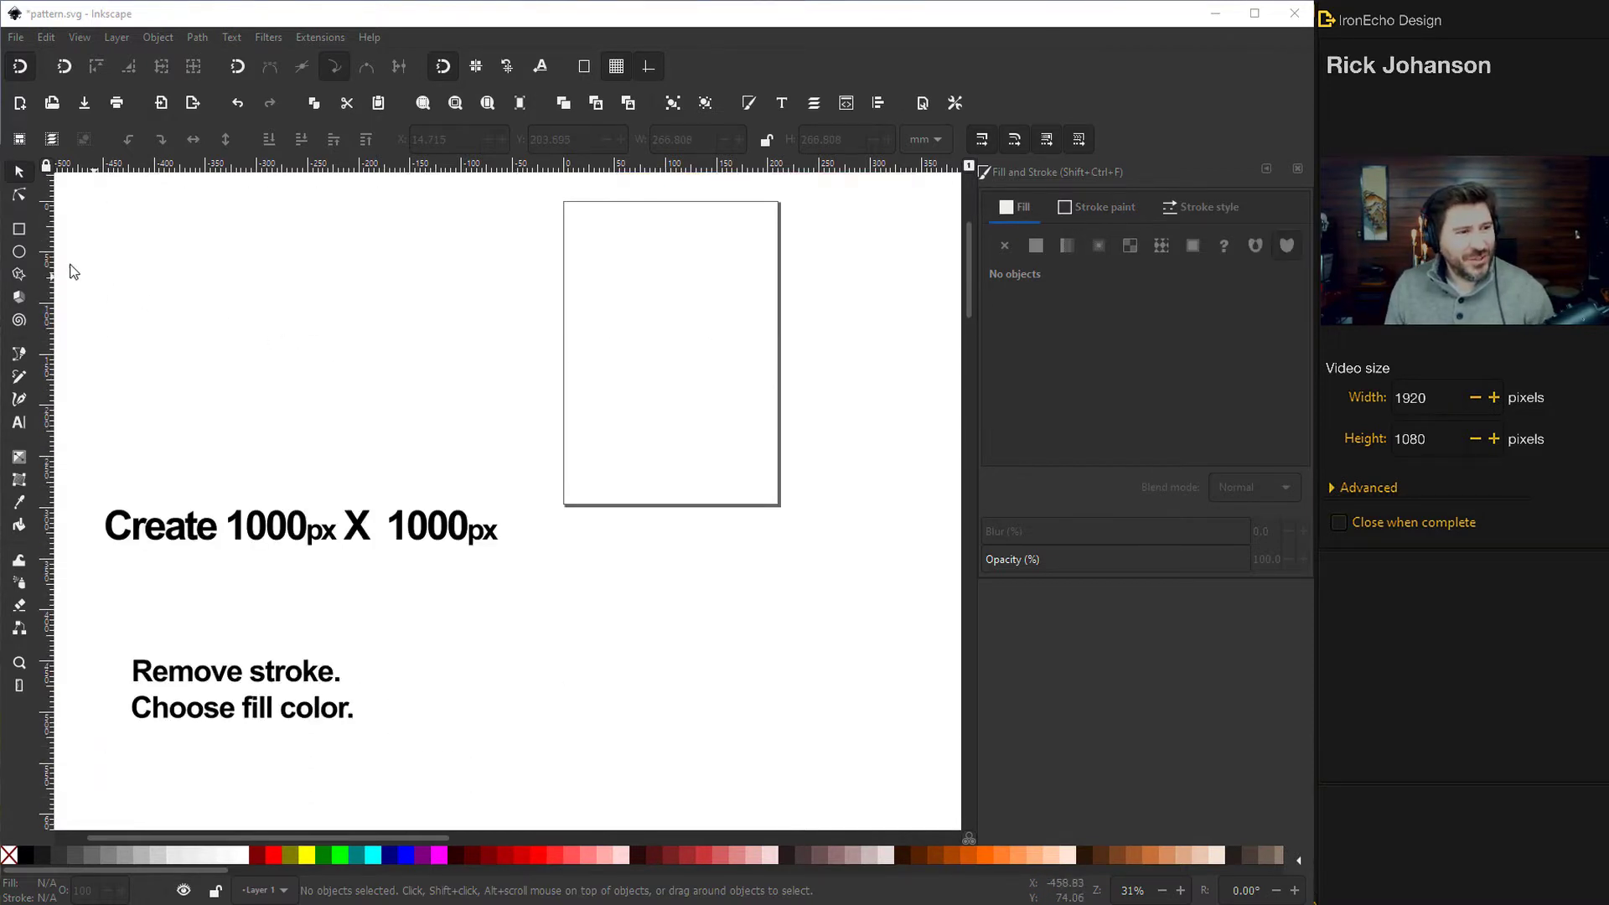
pyautogui.click(20, 233)
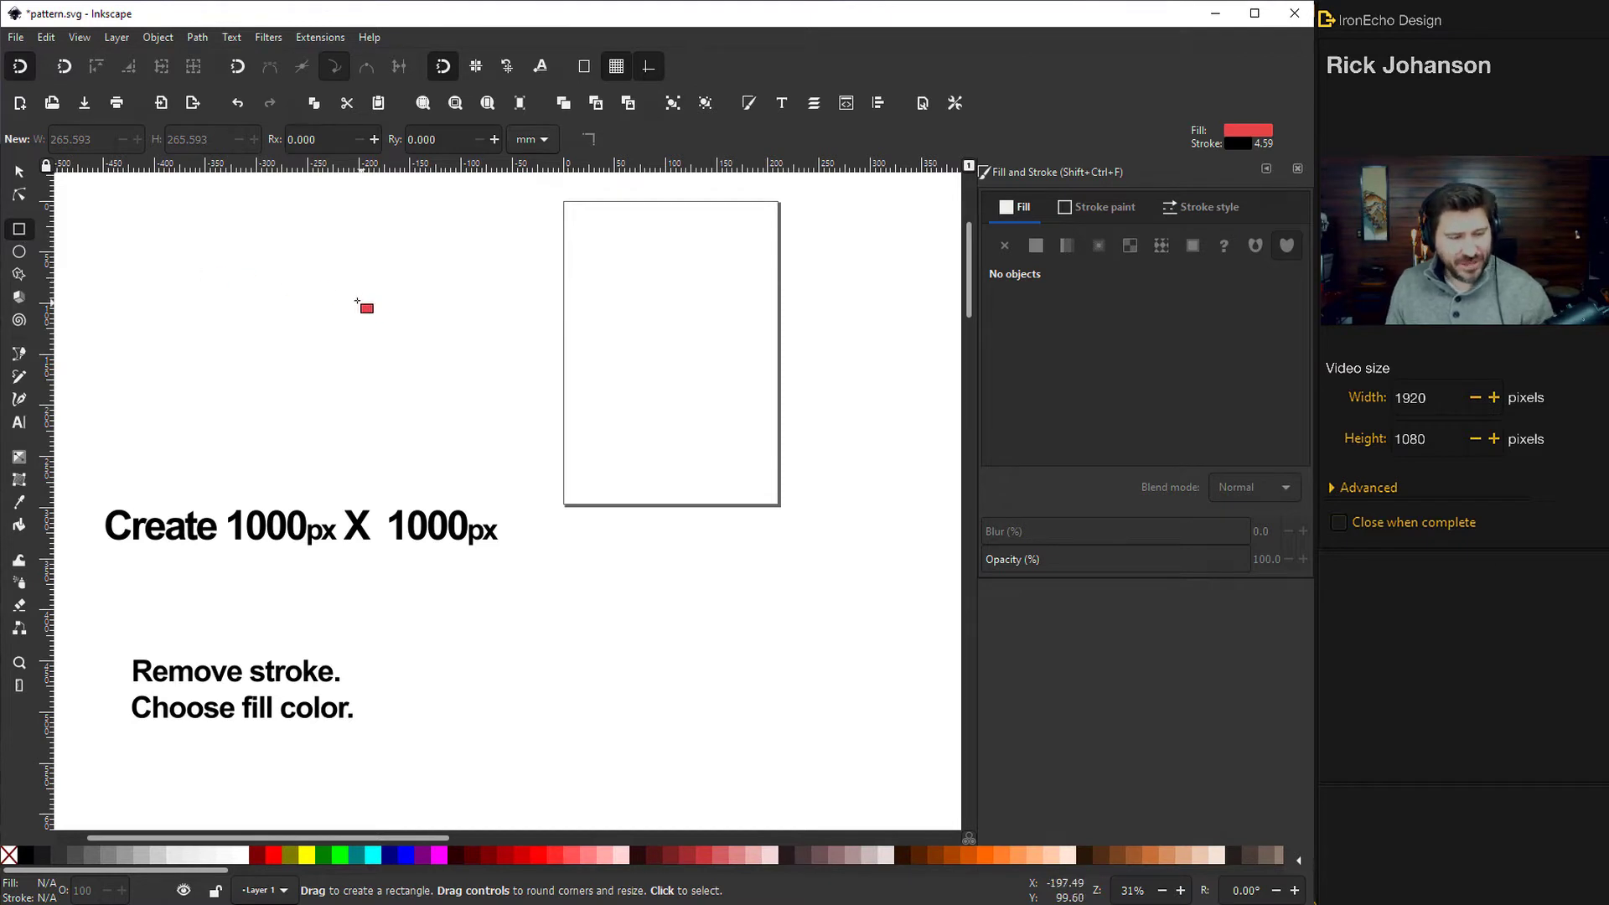
pyautogui.press('ctrl')
pyautogui.moveTo(339, 280); pyautogui.dragTo(477, 401)
pyautogui.click(18, 171)
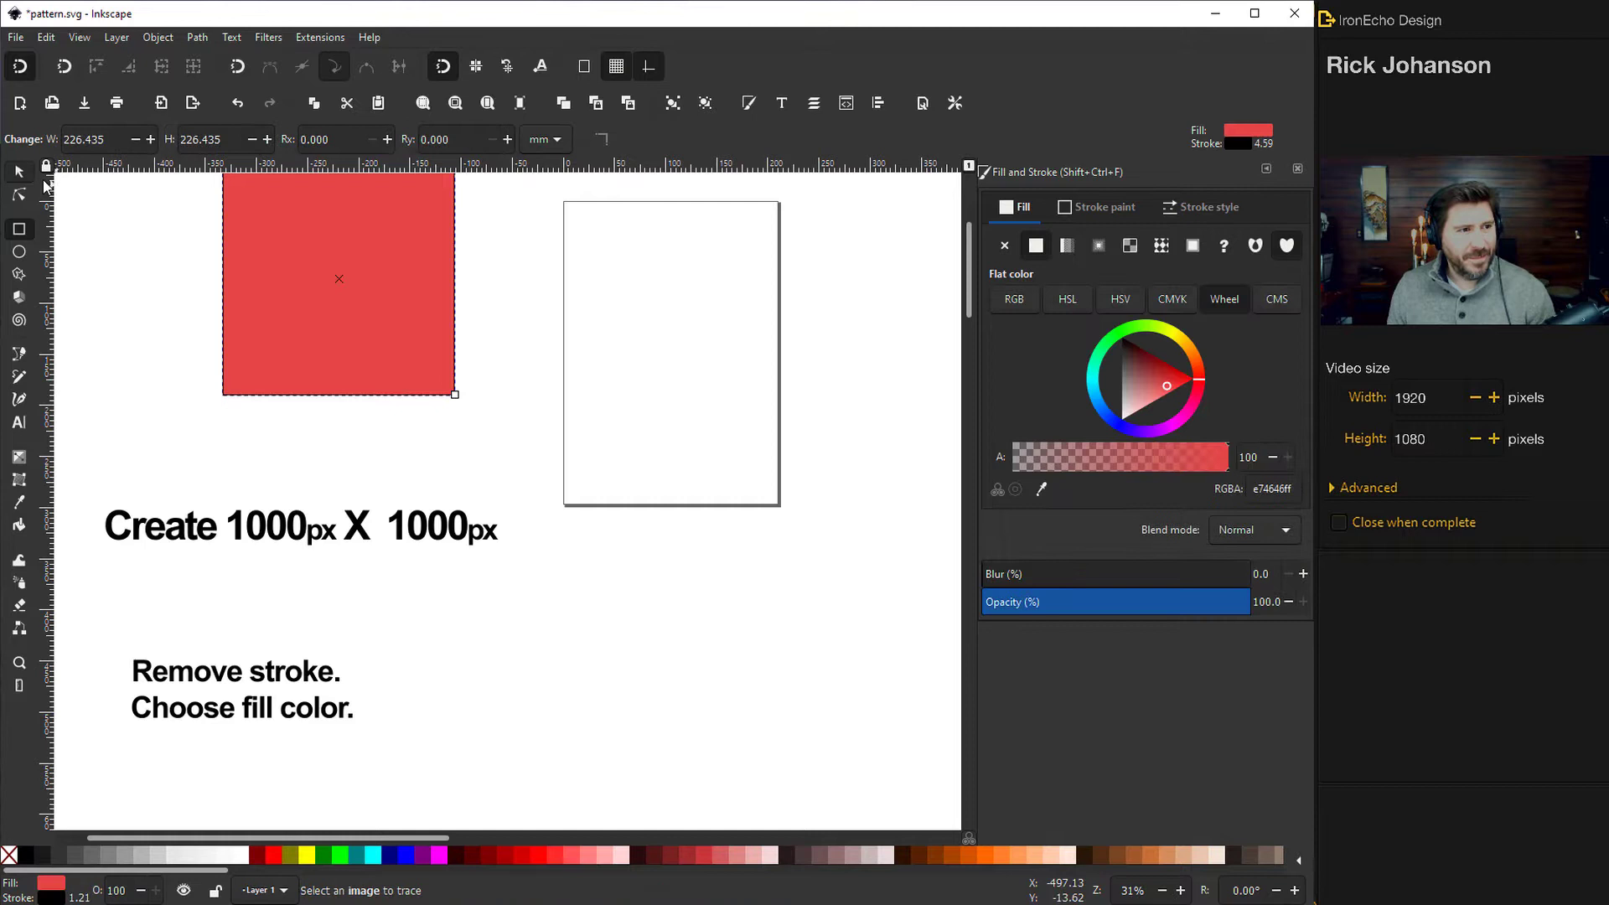
pyautogui.moveTo(376, 294); pyautogui.dragTo(401, 320)
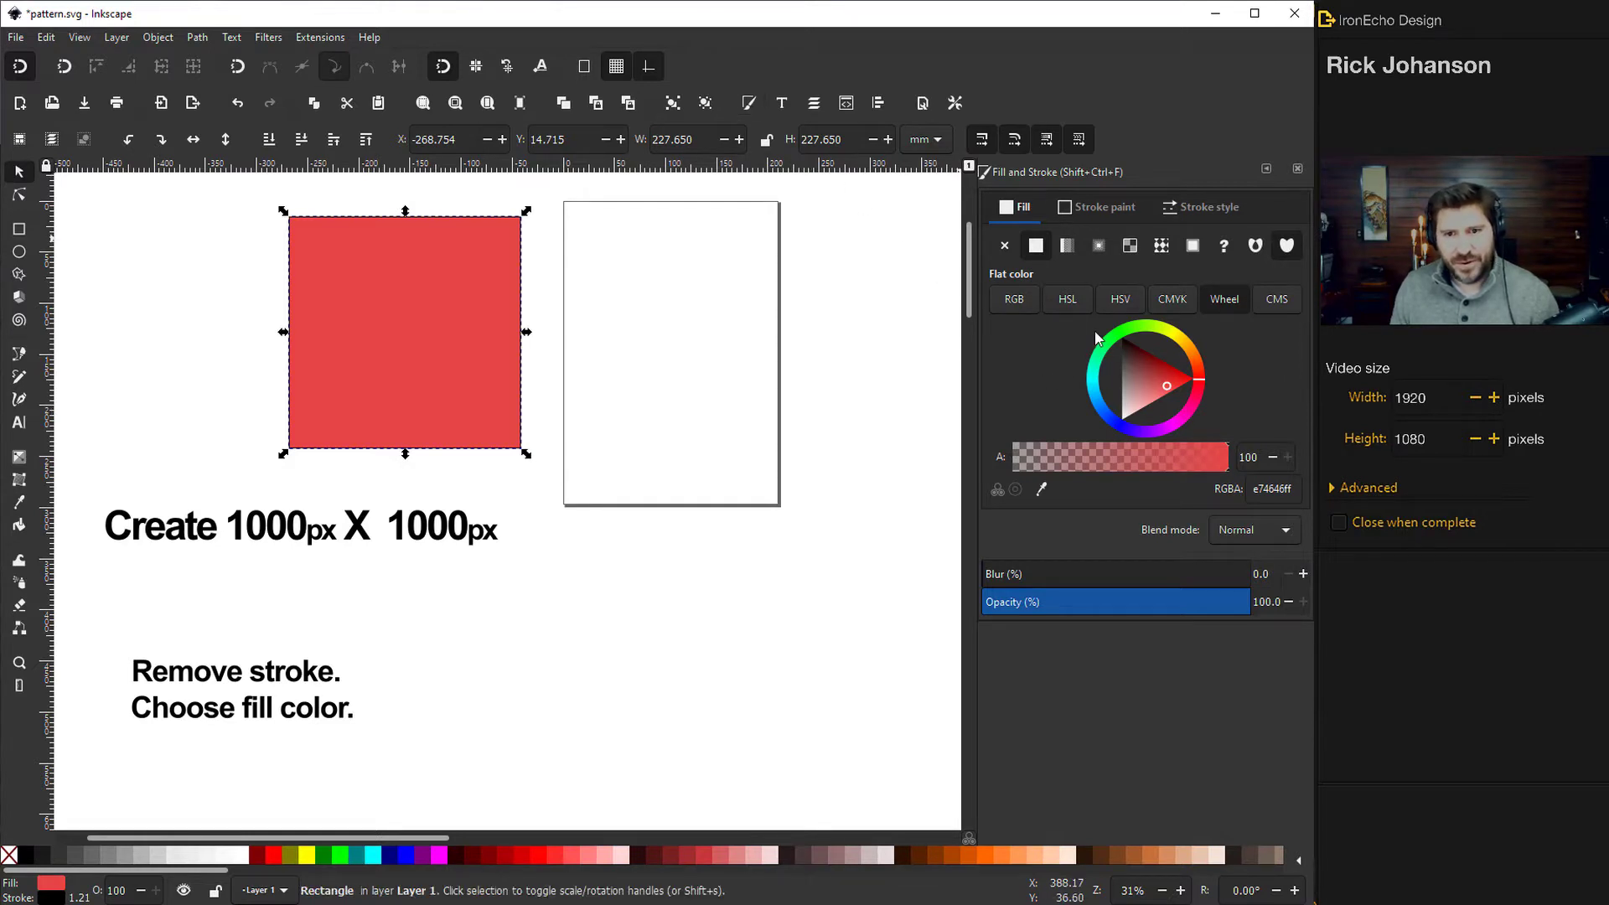
pyautogui.moveTo(1139, 382); pyautogui.dragTo(1121, 422)
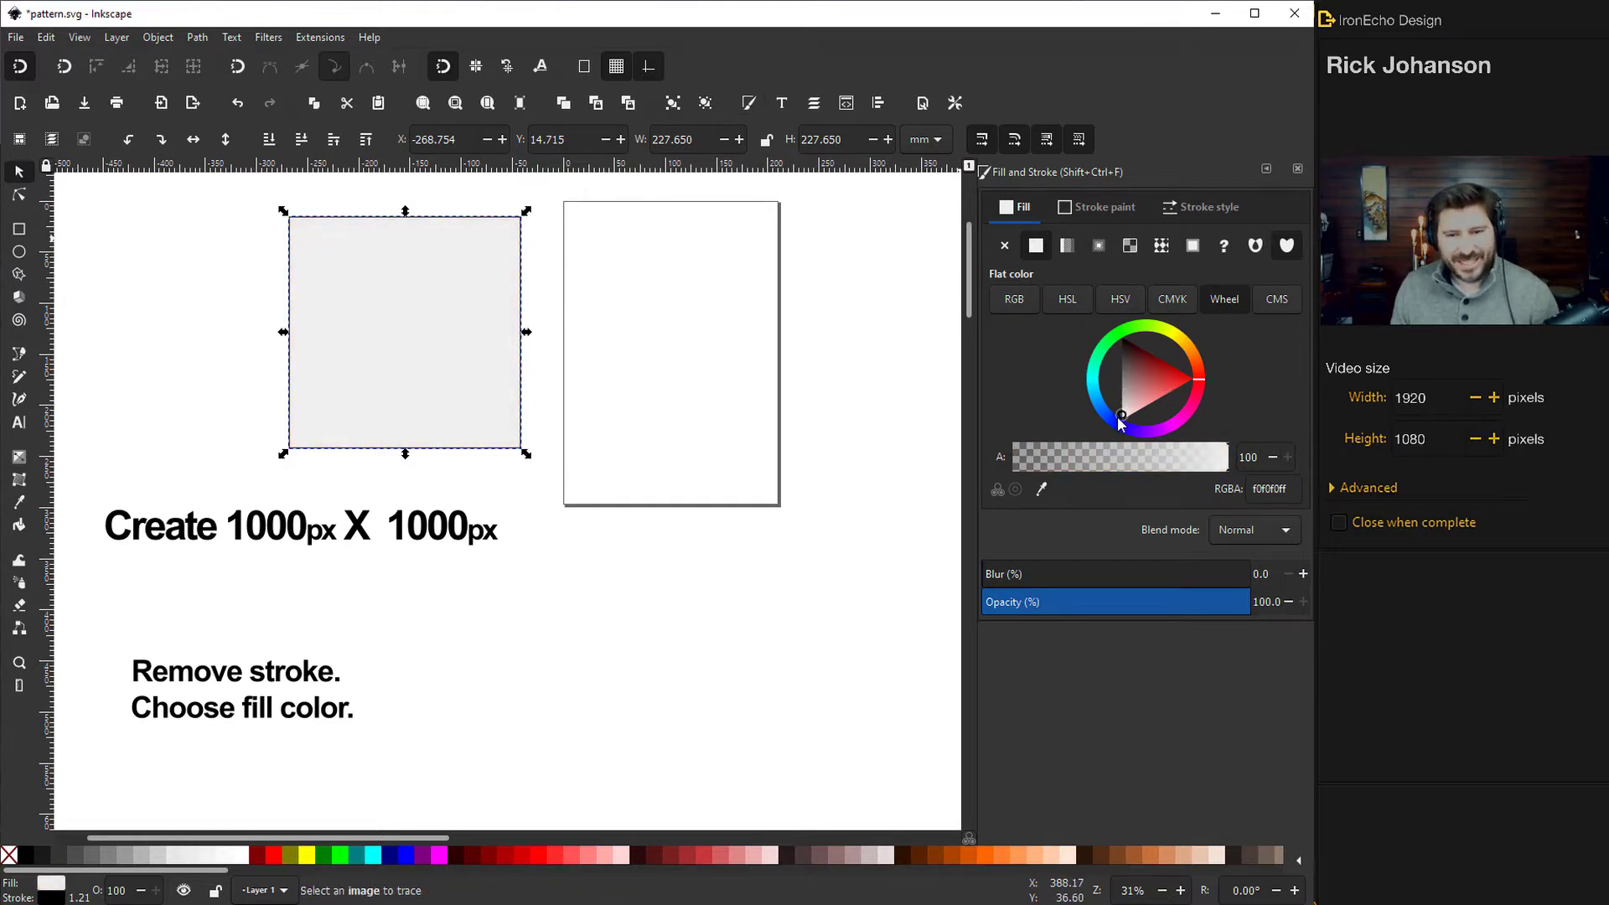
pyautogui.click(233, 855)
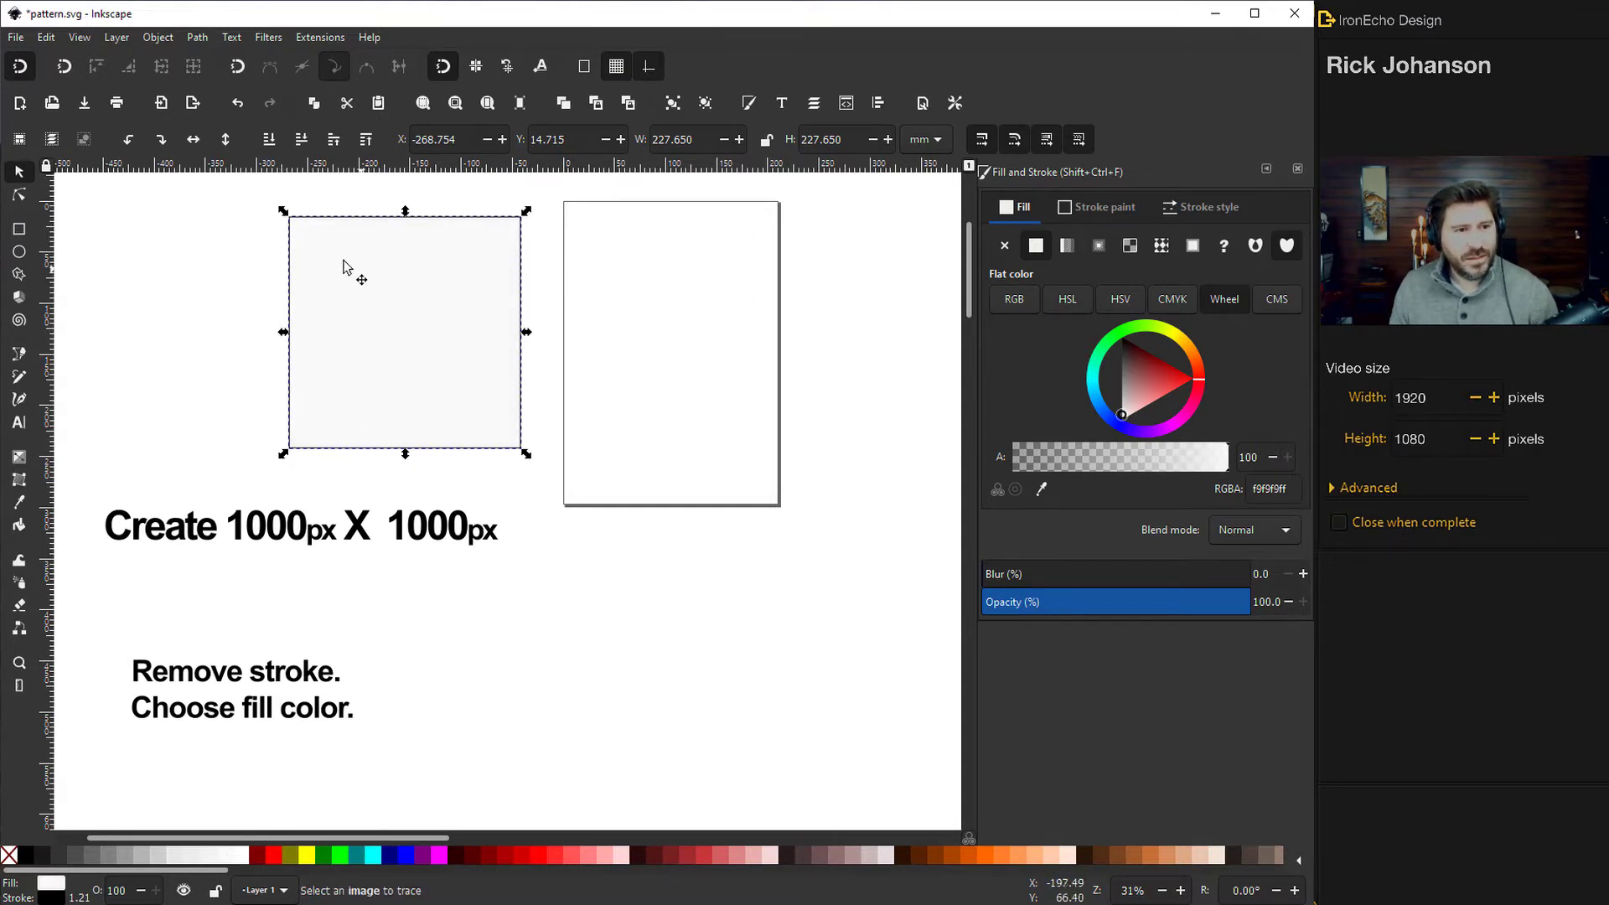
# Remove the grey square's outline and move the square below the page.
pyautogui.click(1098, 207)
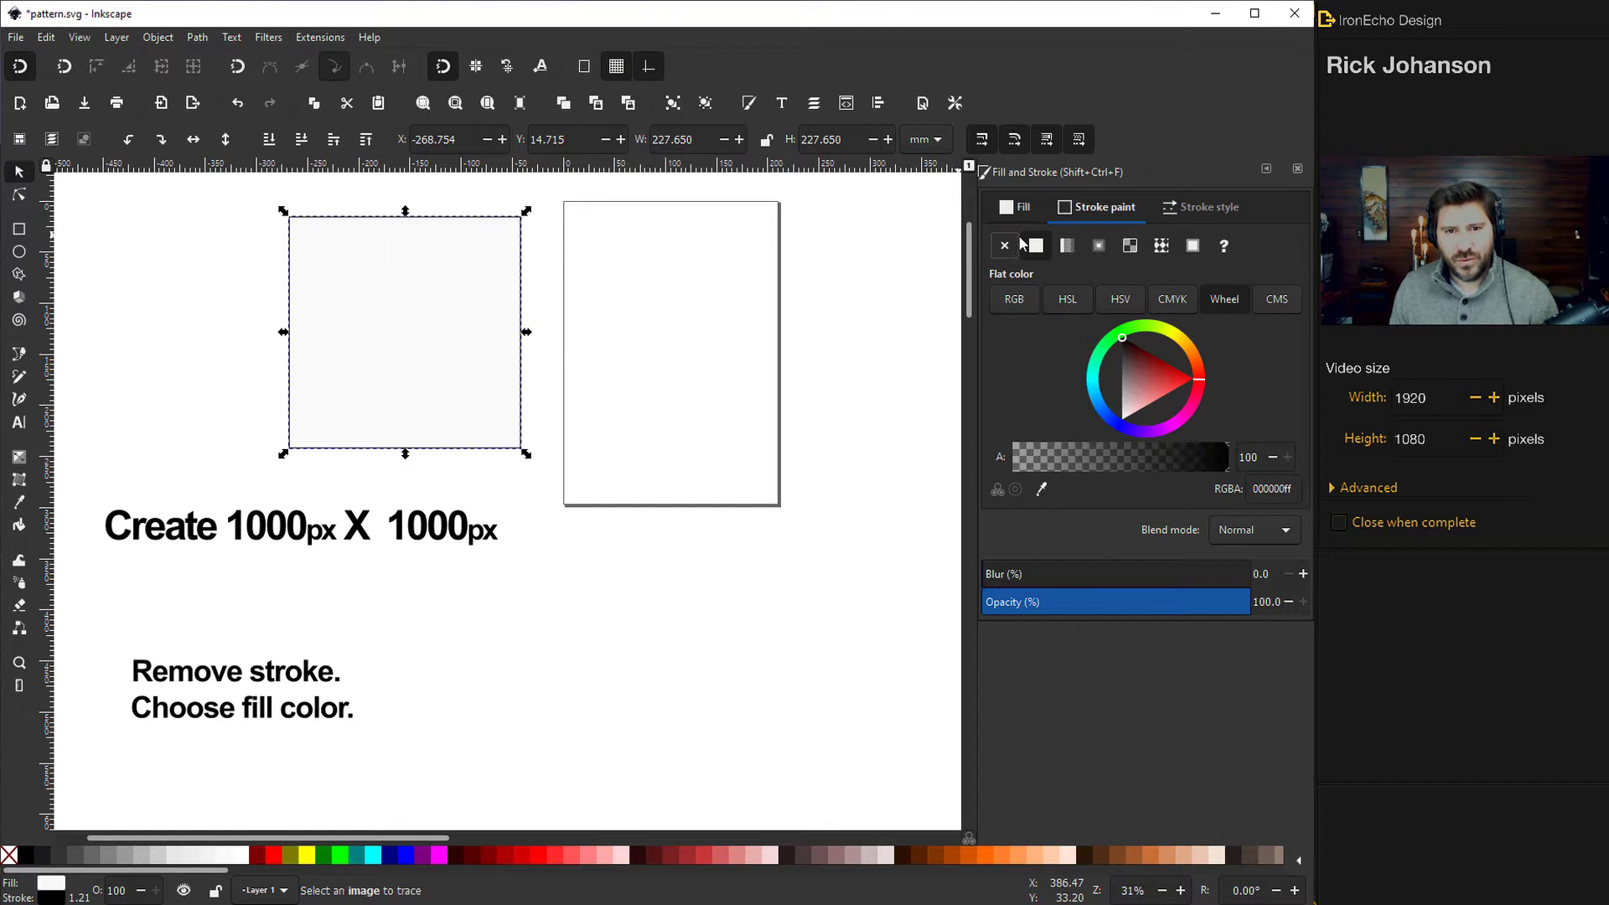
pyautogui.click(1005, 246)
pyautogui.moveTo(437, 319)
pyautogui.mouseDown()
pyautogui.moveTo(747, 499)
pyautogui.moveTo(753, 635)
pyautogui.mouseUp()
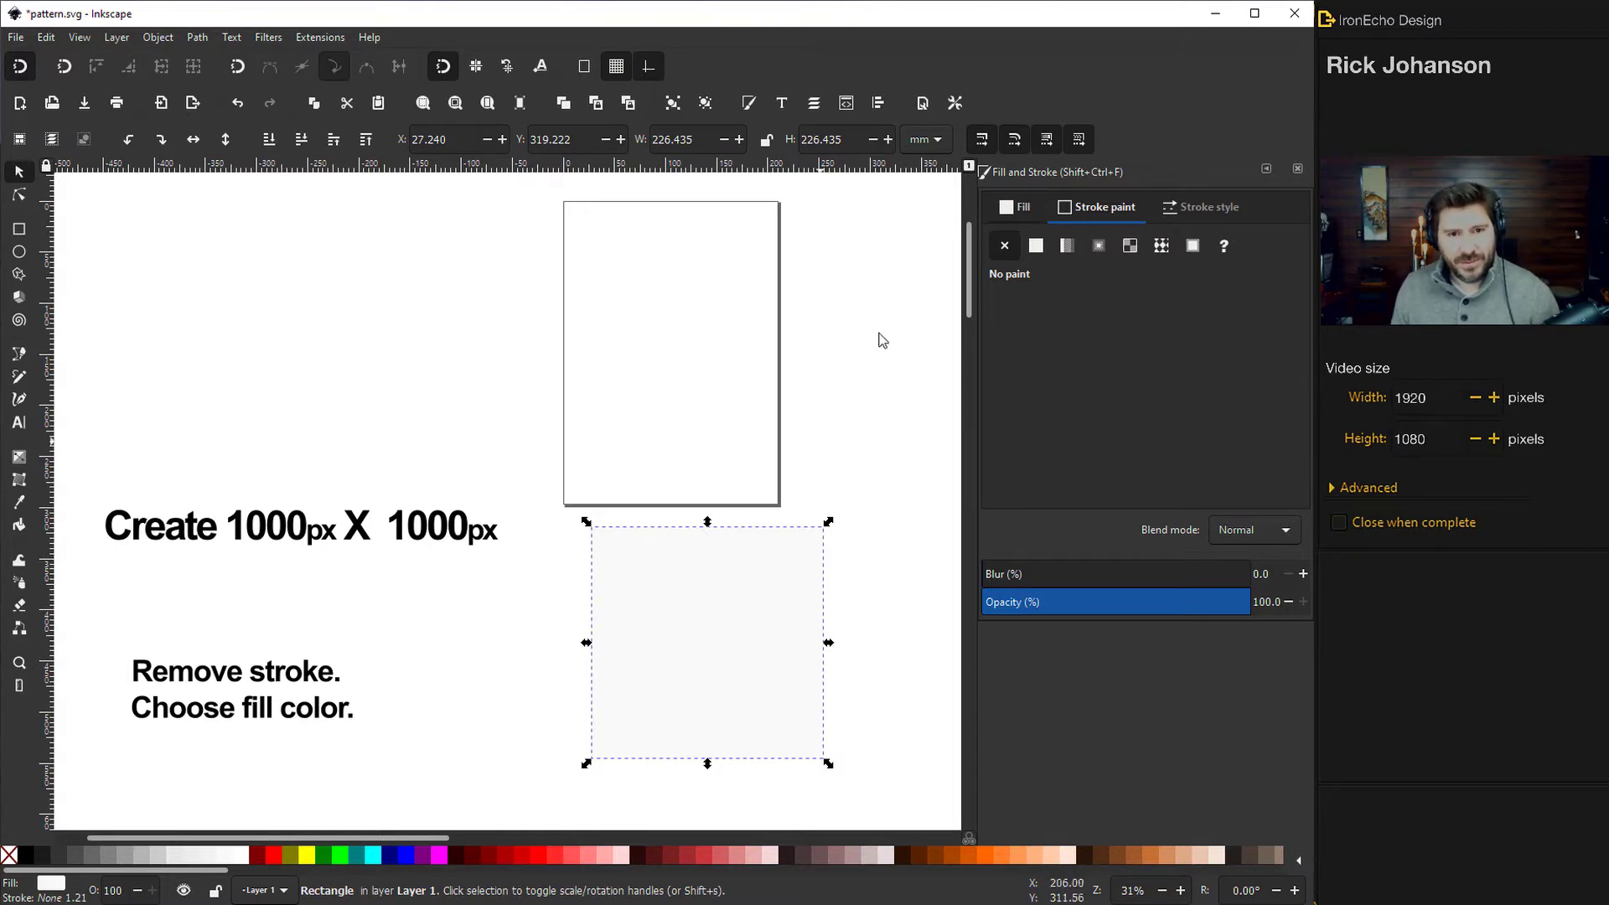
# Resize the square in px units to exactly 1000 × 1000.
pyautogui.click(717, 592)
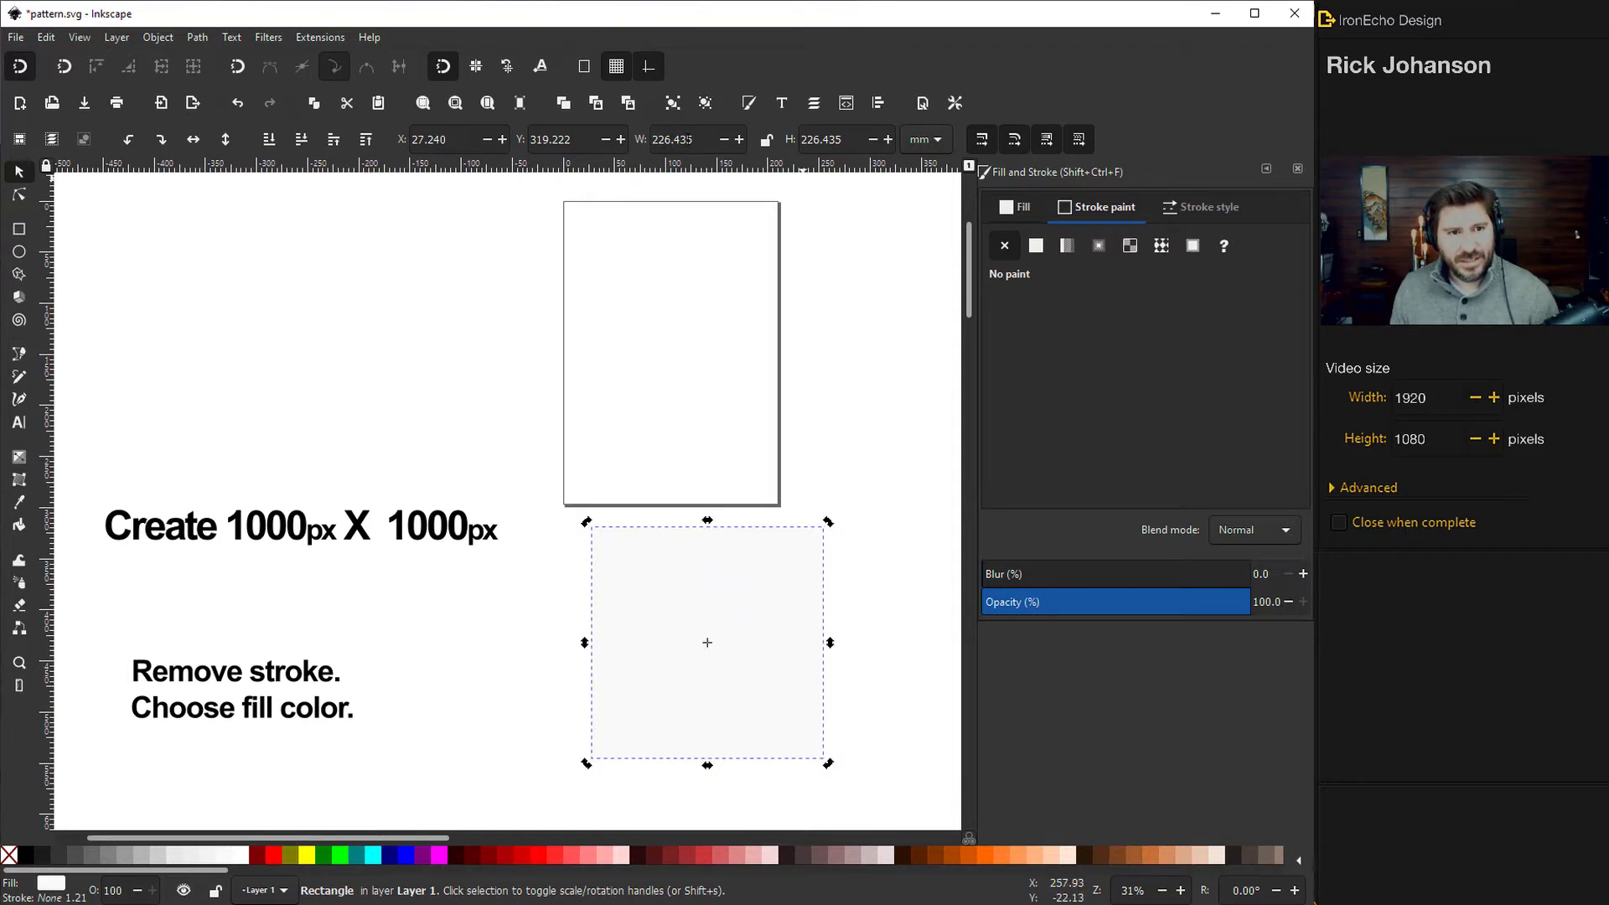
pyautogui.click(937, 140)
pyautogui.click(925, 211)
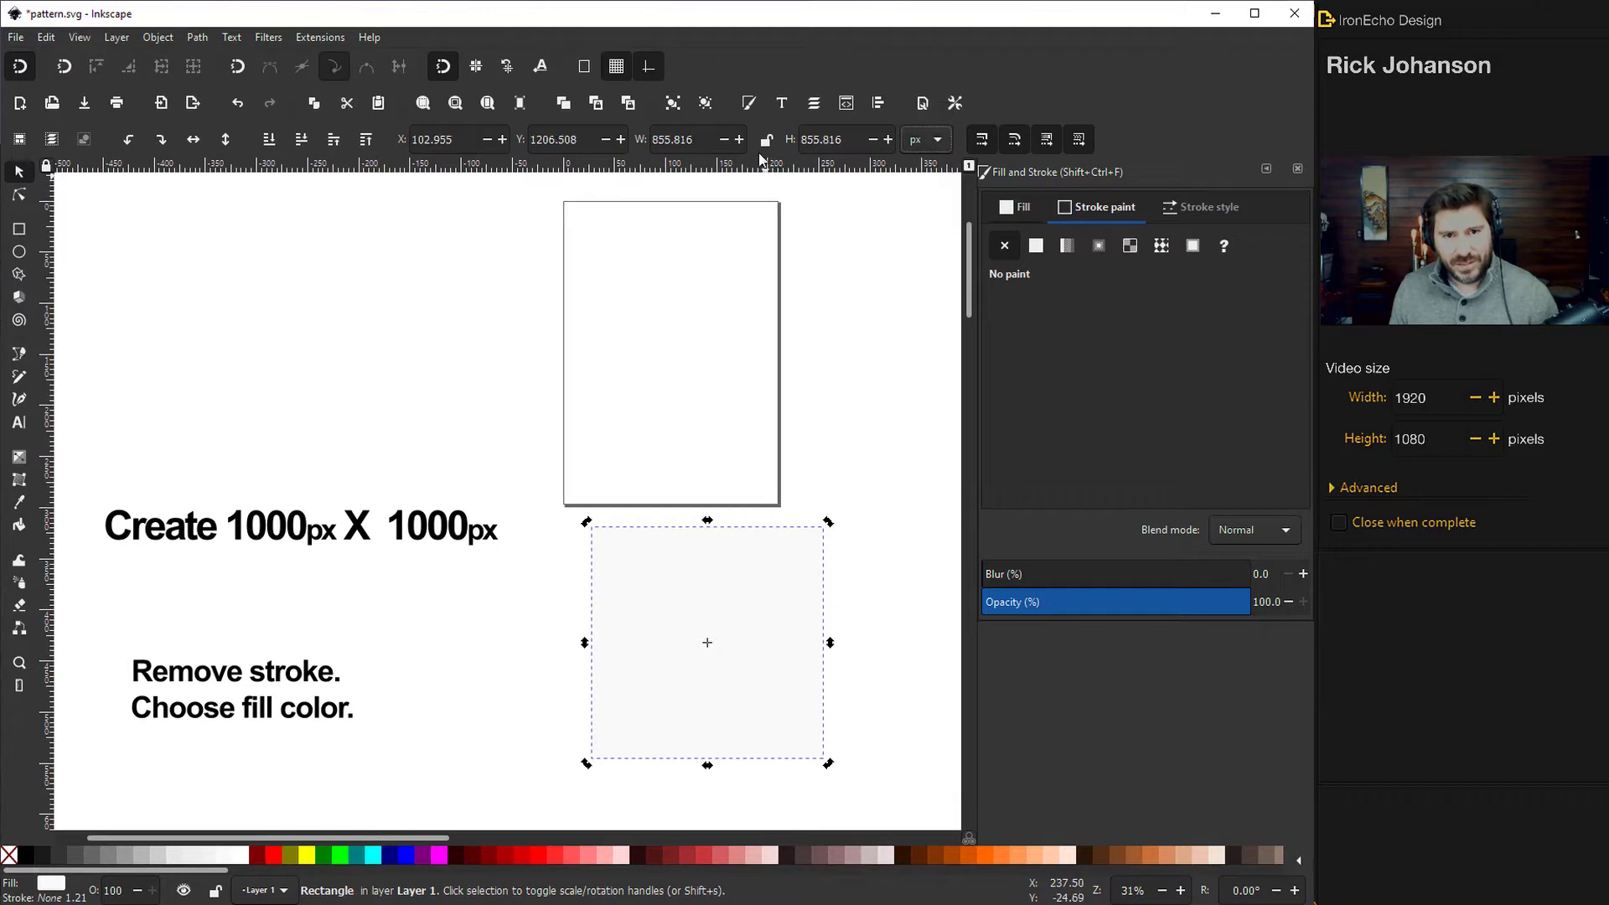
pyautogui.write('10')
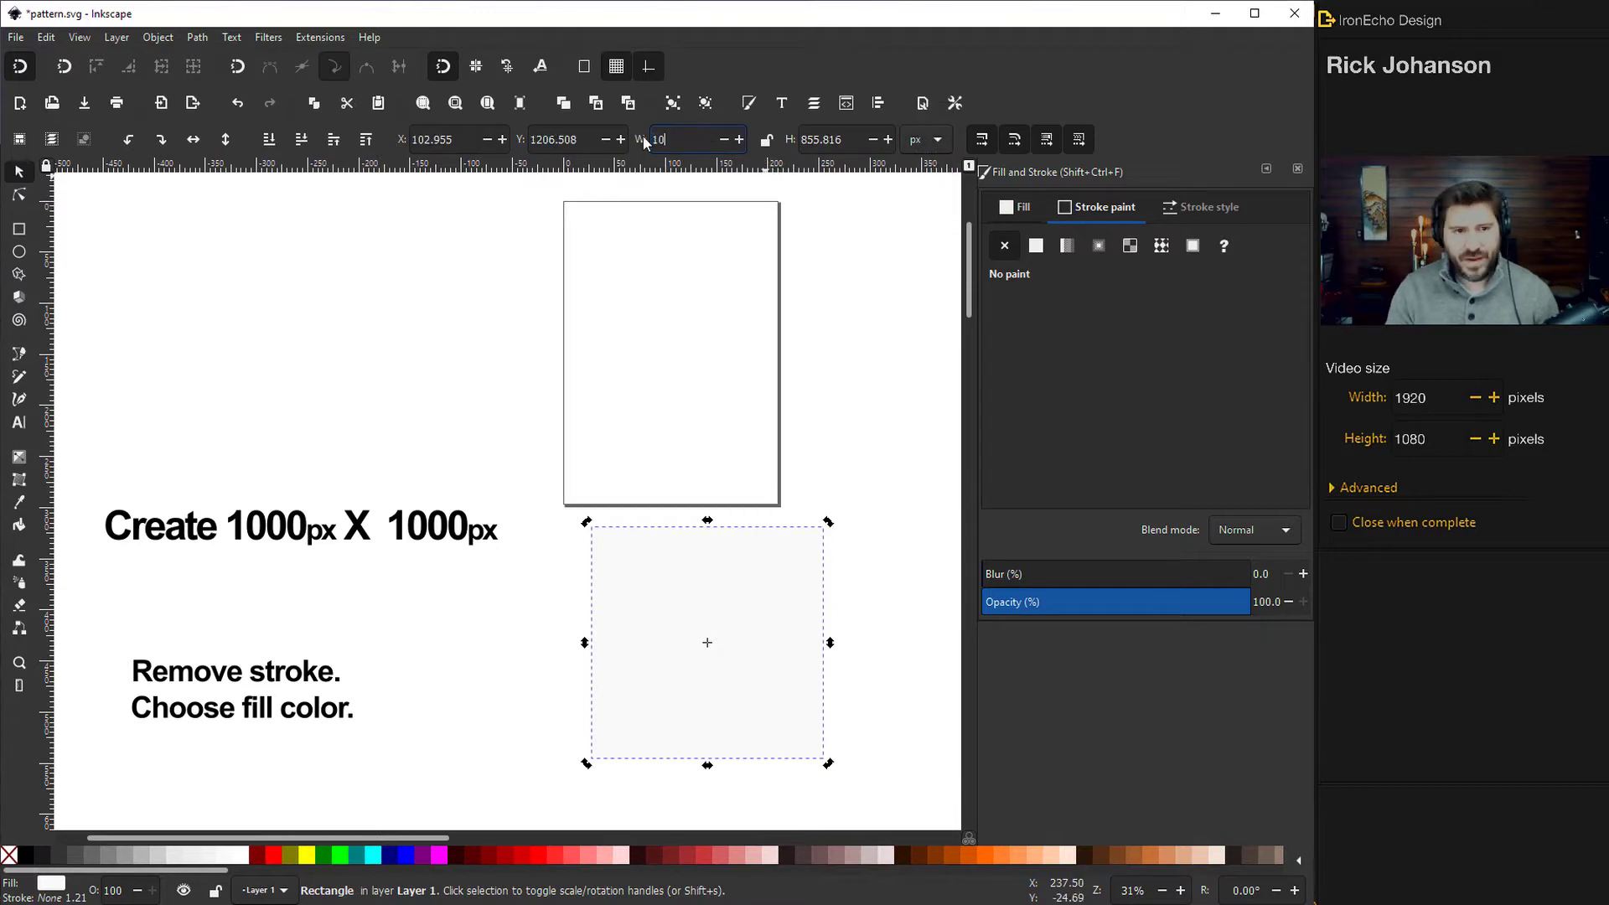
pyautogui.write('00')
pyautogui.press('Return')
pyautogui.tripleClick(857, 141)
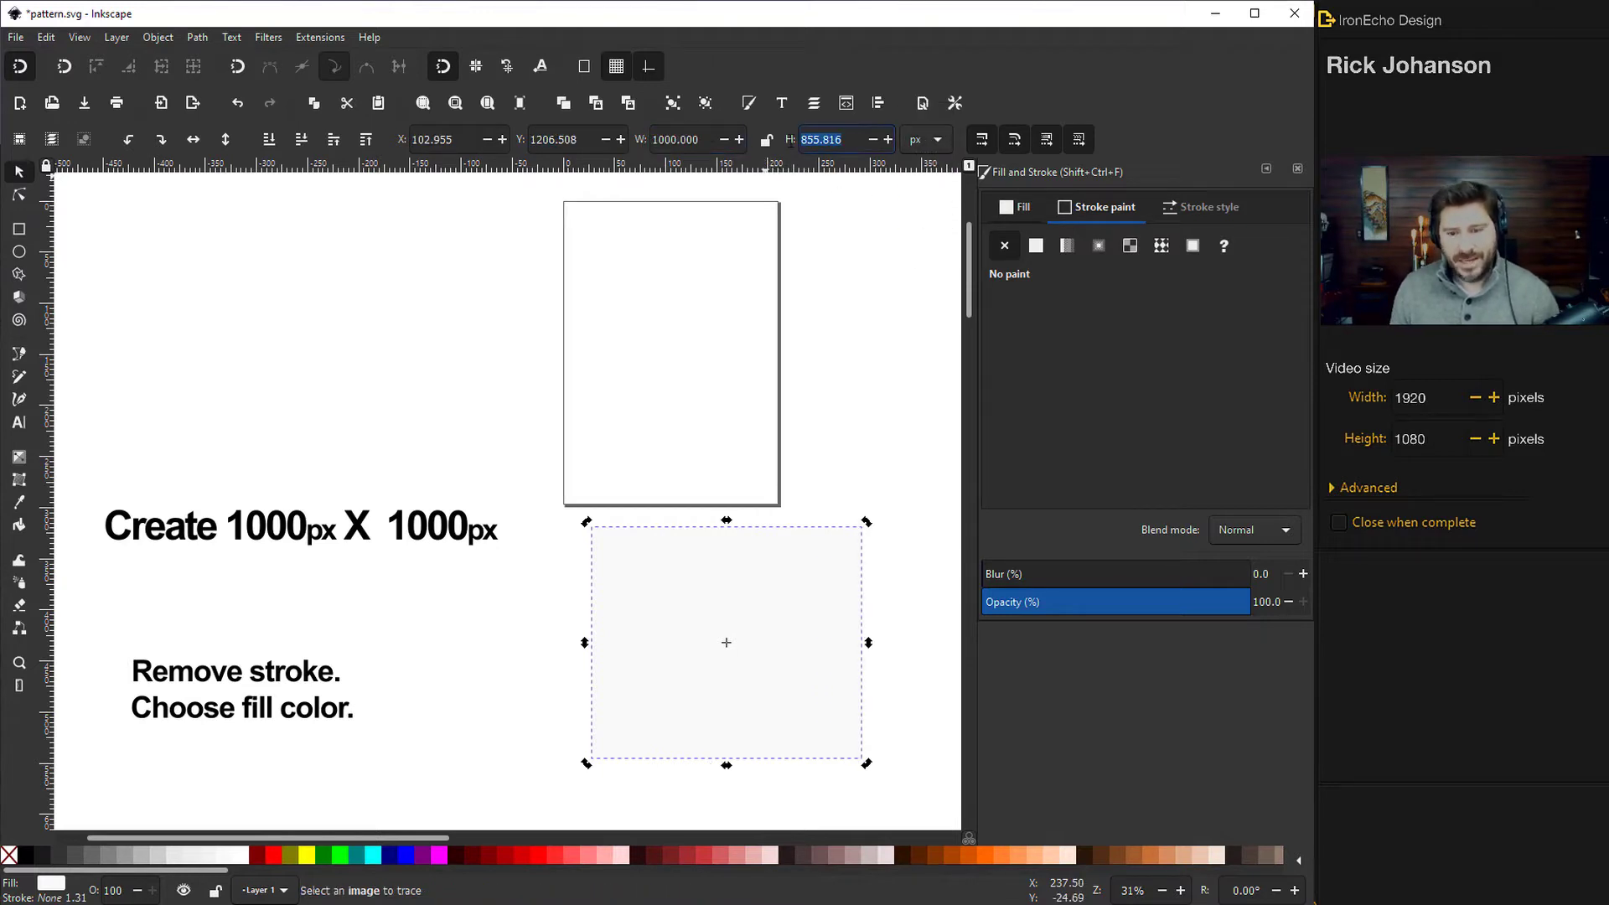
pyautogui.write('1000')
pyautogui.press('Return')
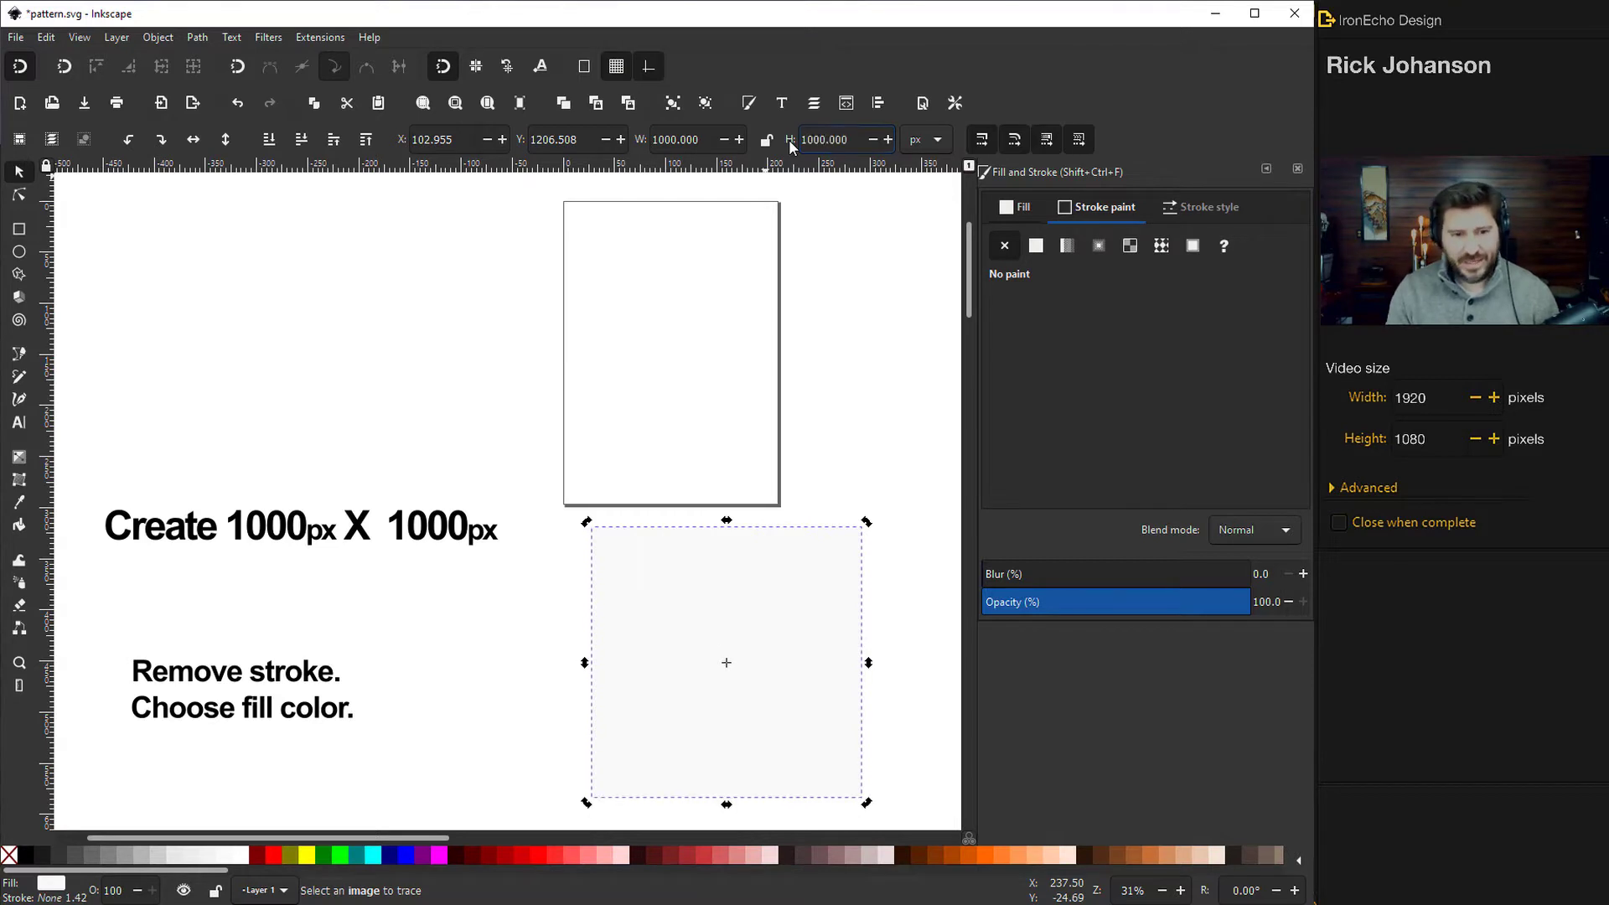
# Move the square near the step instructions and open the Behavior > Steps preferences.
pyautogui.scroll(-10, 544, 310)
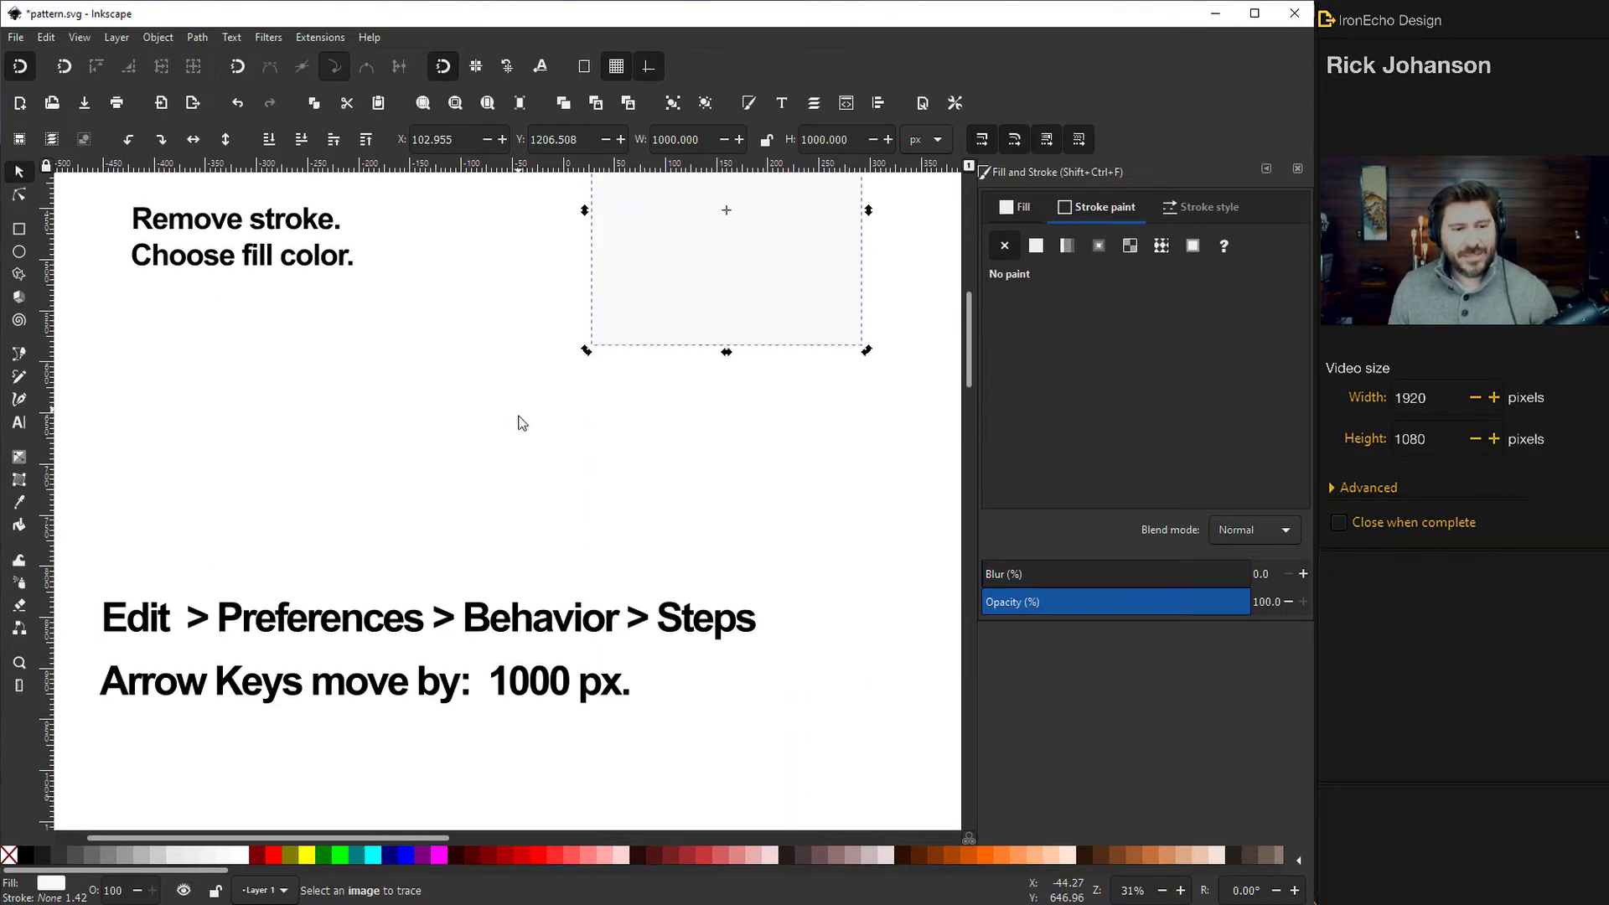
pyautogui.moveTo(665, 273); pyautogui.dragTo(570, 441)
pyautogui.click(46, 37)
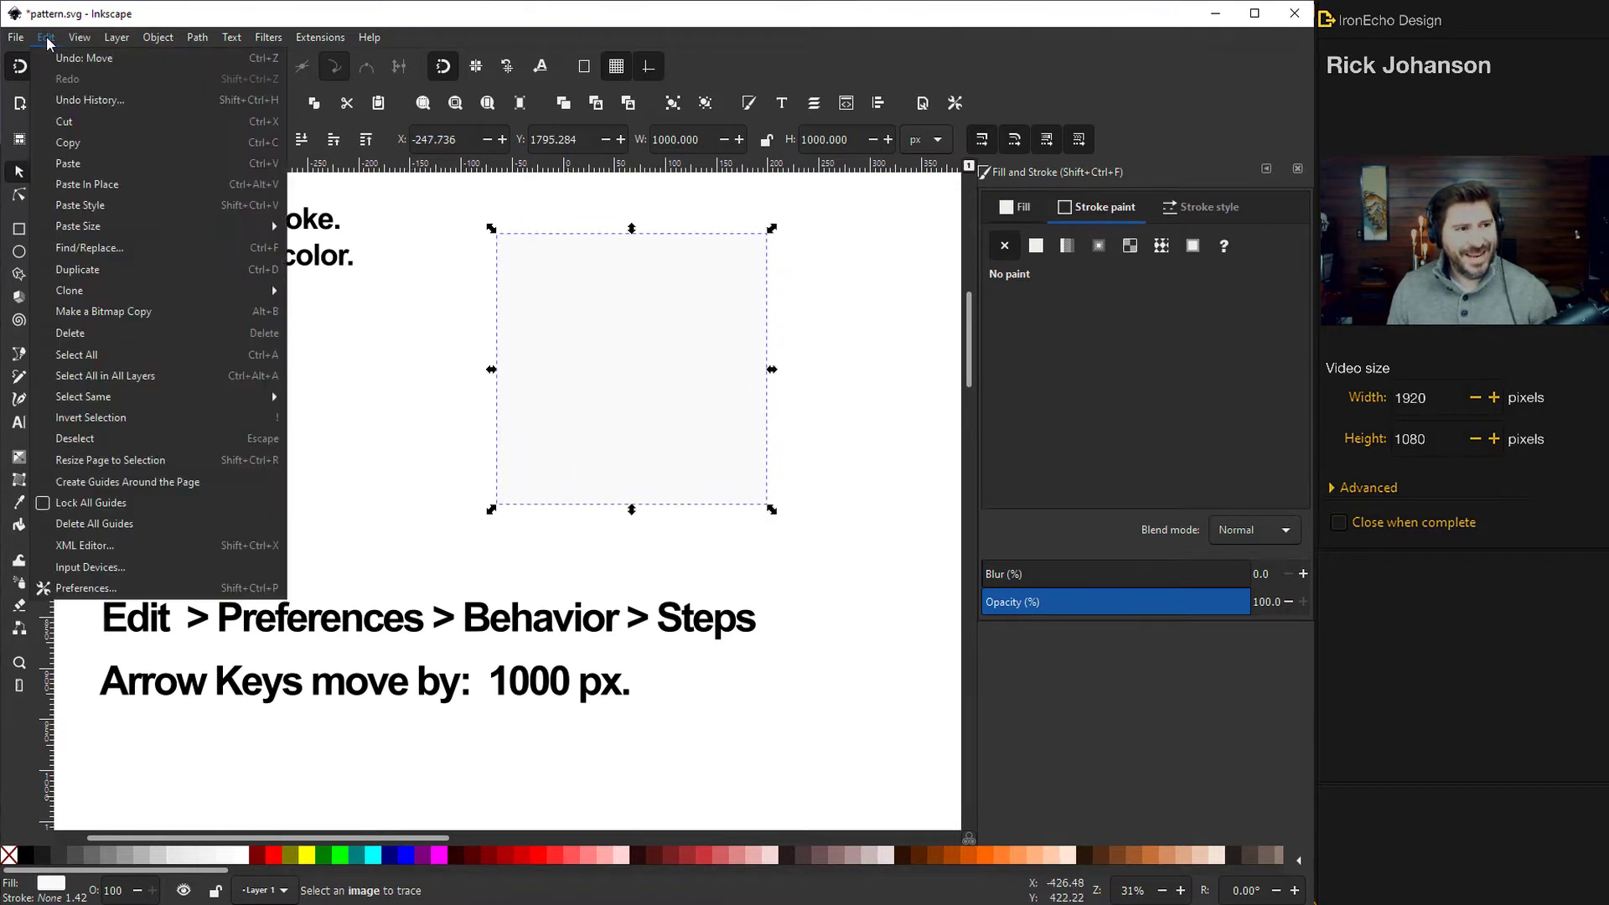
pyautogui.click(82, 588)
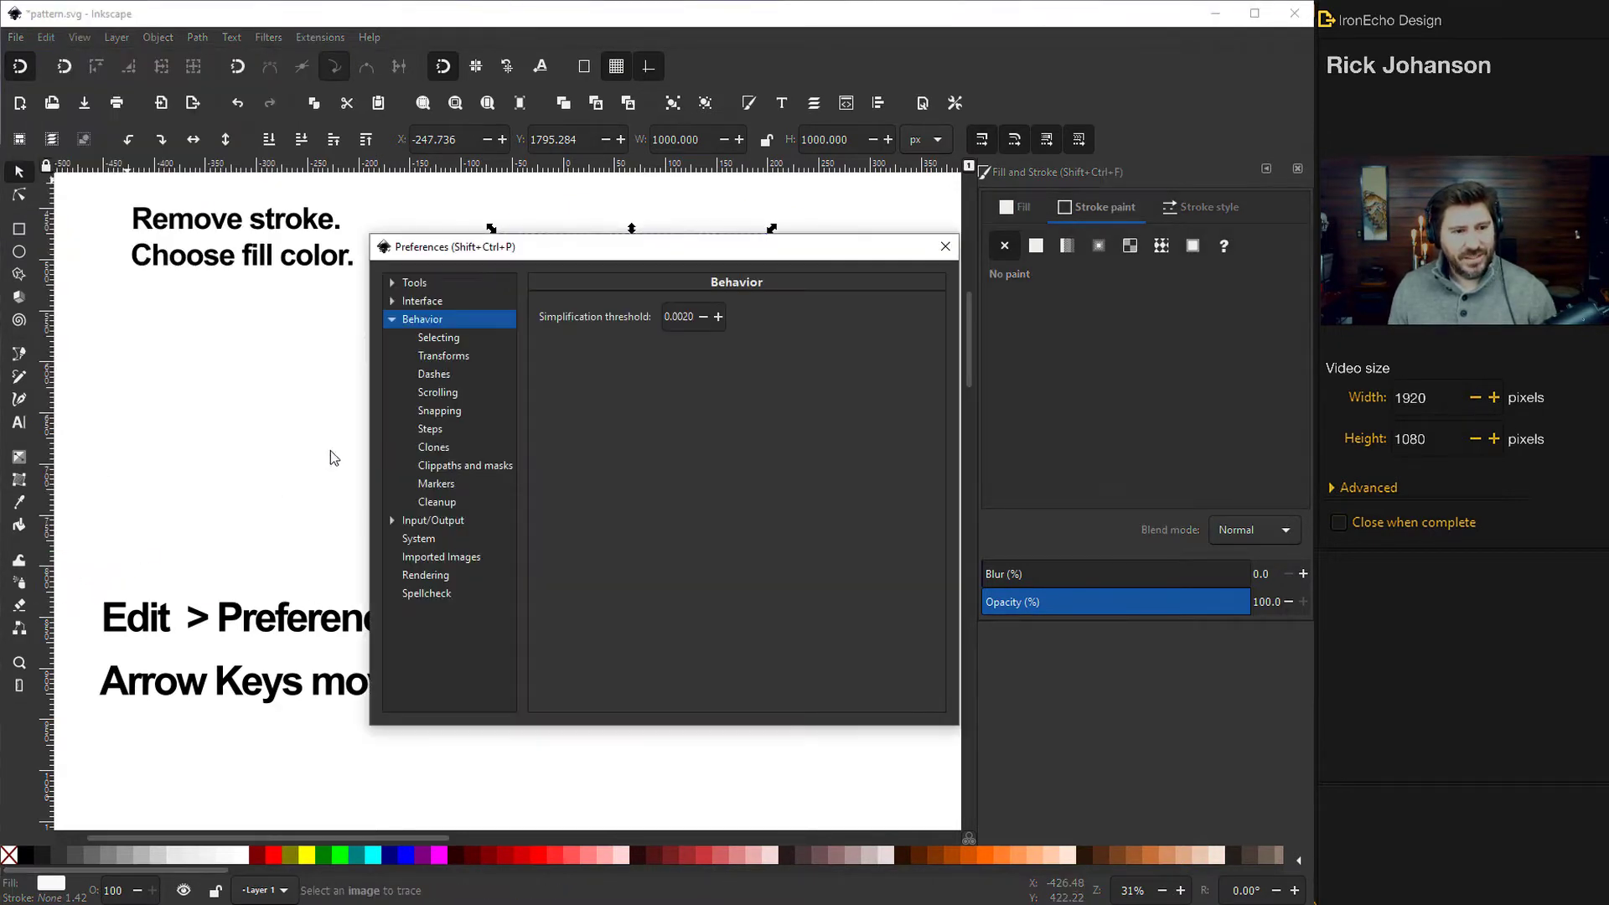
pyautogui.click(392, 319)
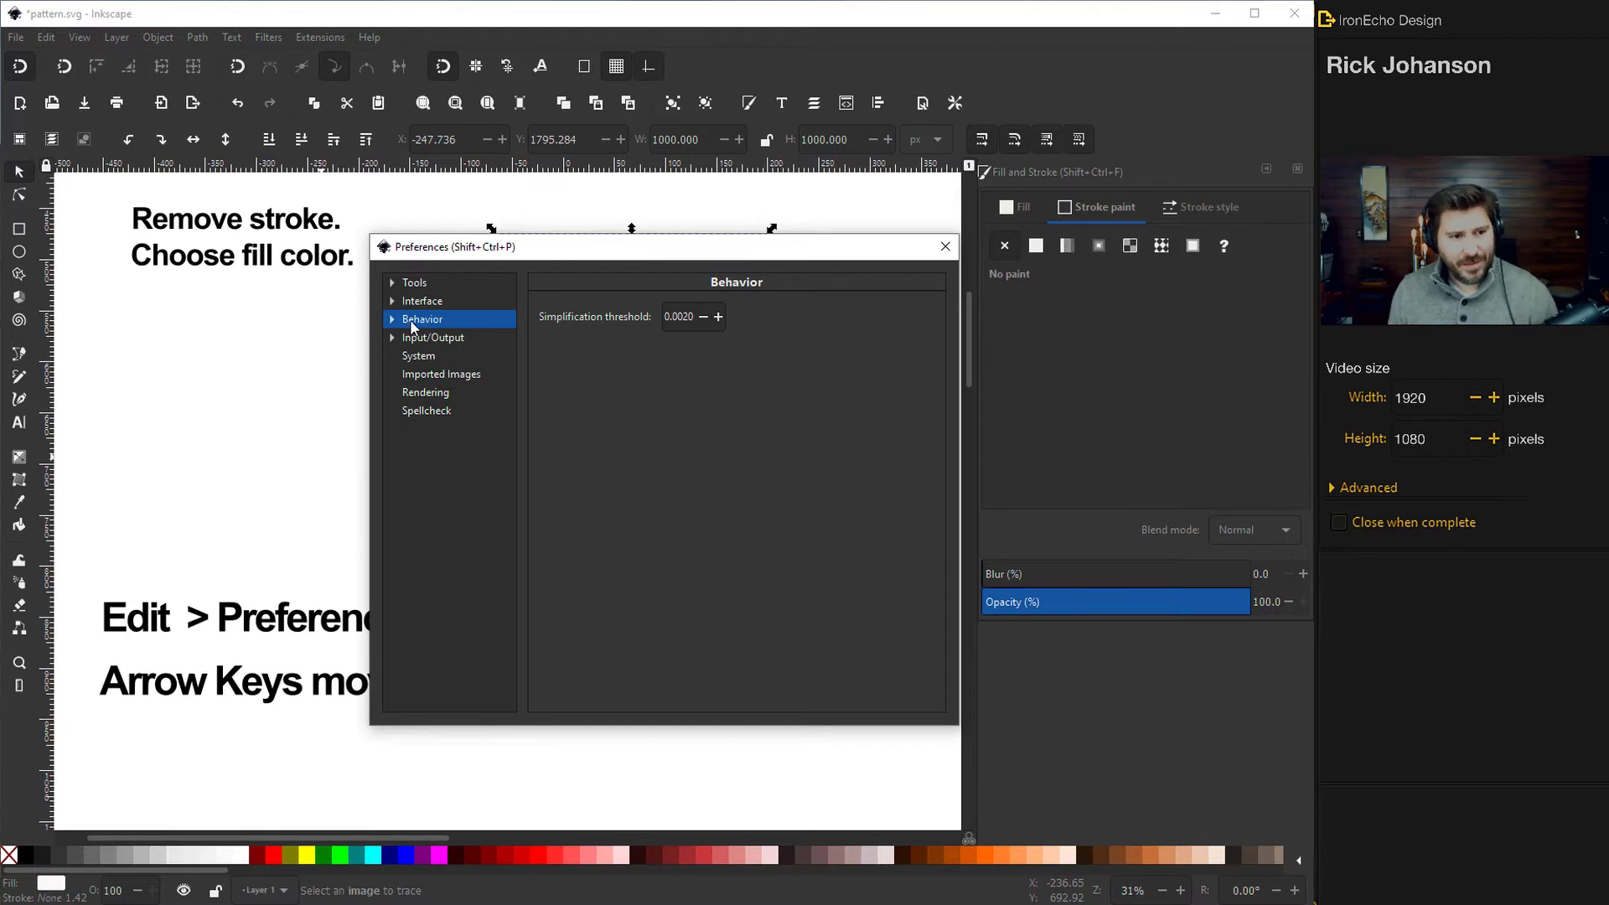
pyautogui.click(392, 320)
pyautogui.click(430, 429)
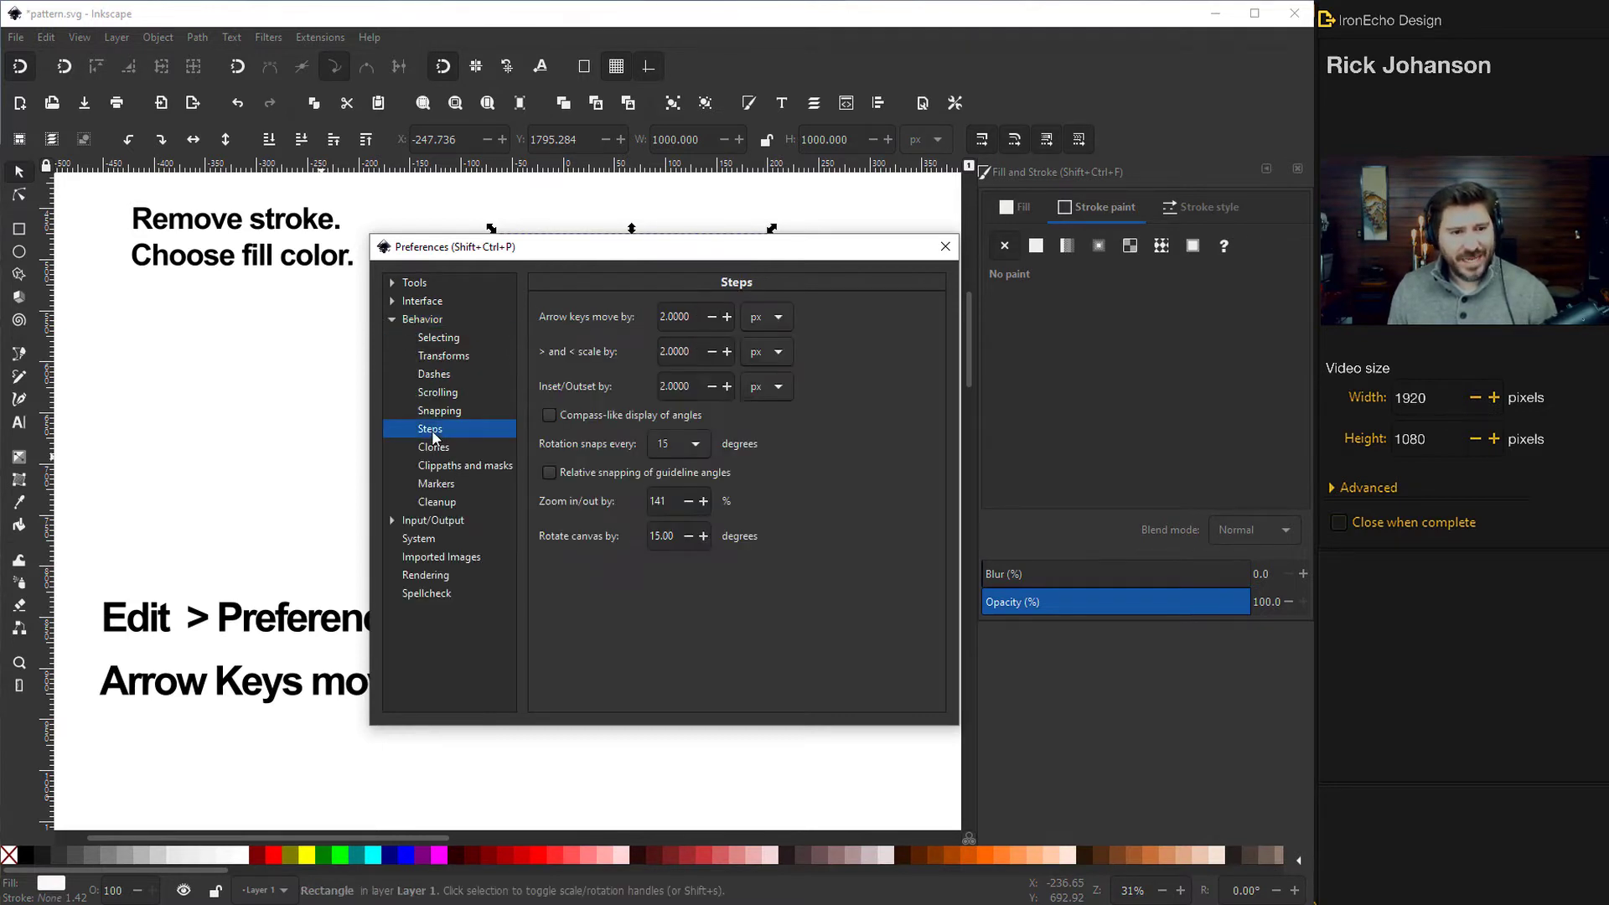
# Set 'Arrow keys move by' to 1000 px and close Preferences.
pyautogui.tripleClick(692, 316)
pyautogui.write('1000')
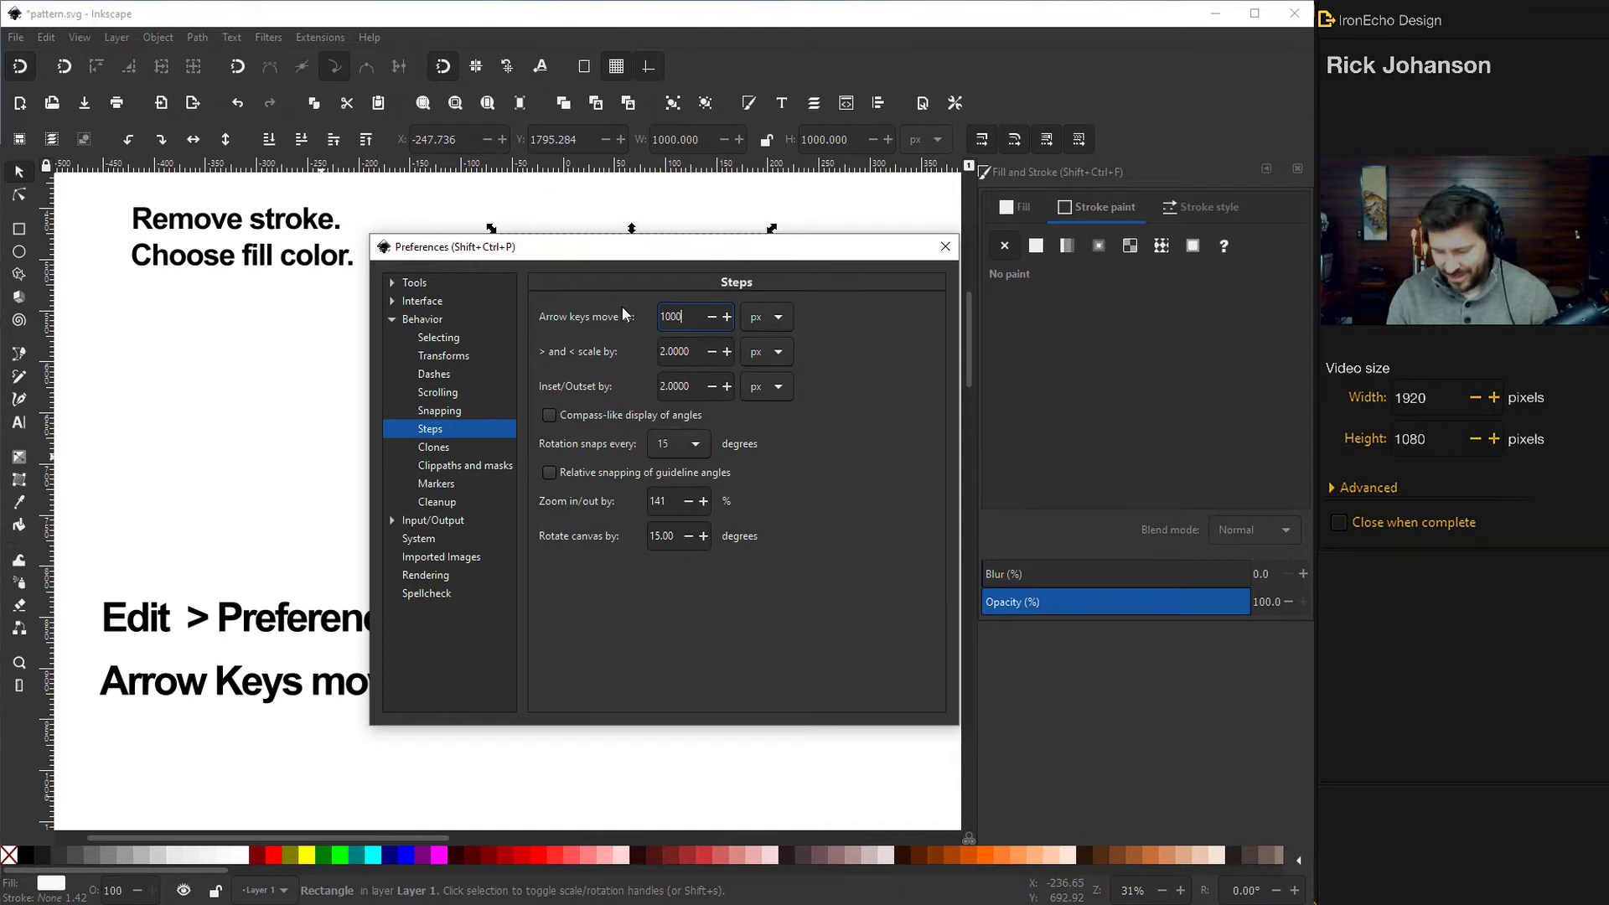
pyautogui.write('.00')
pyautogui.press('Return')
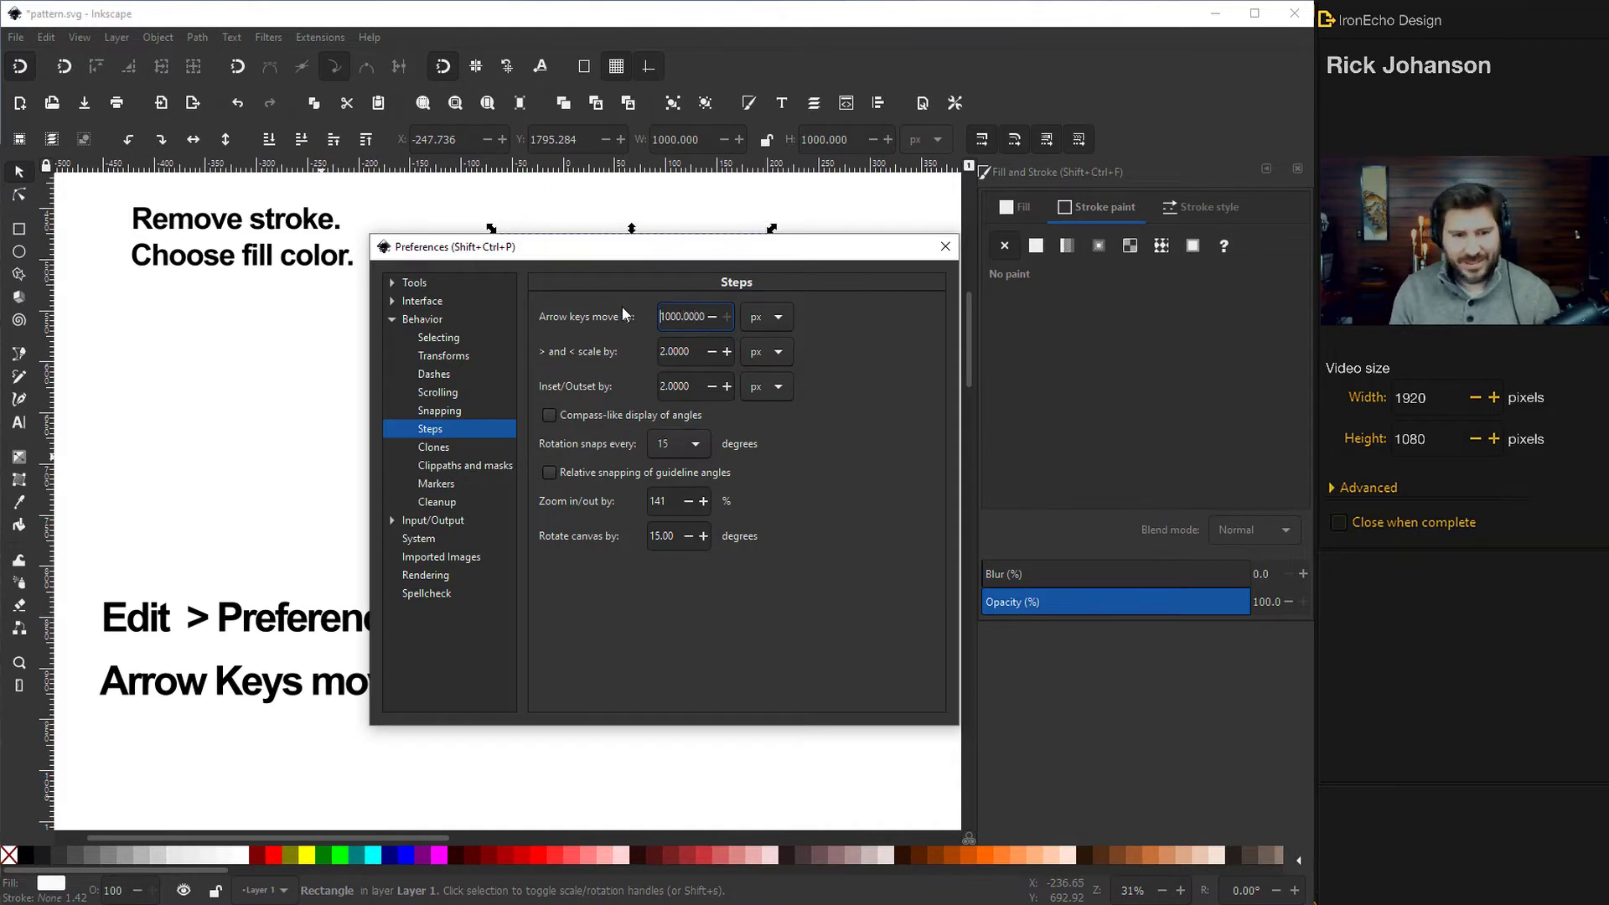
pyautogui.press('Escape')
# Move the grey square below the subject heading.
pyautogui.scroll(-2, 711, 531)
pyautogui.moveTo(658, 331); pyautogui.dragTo(548, 718)
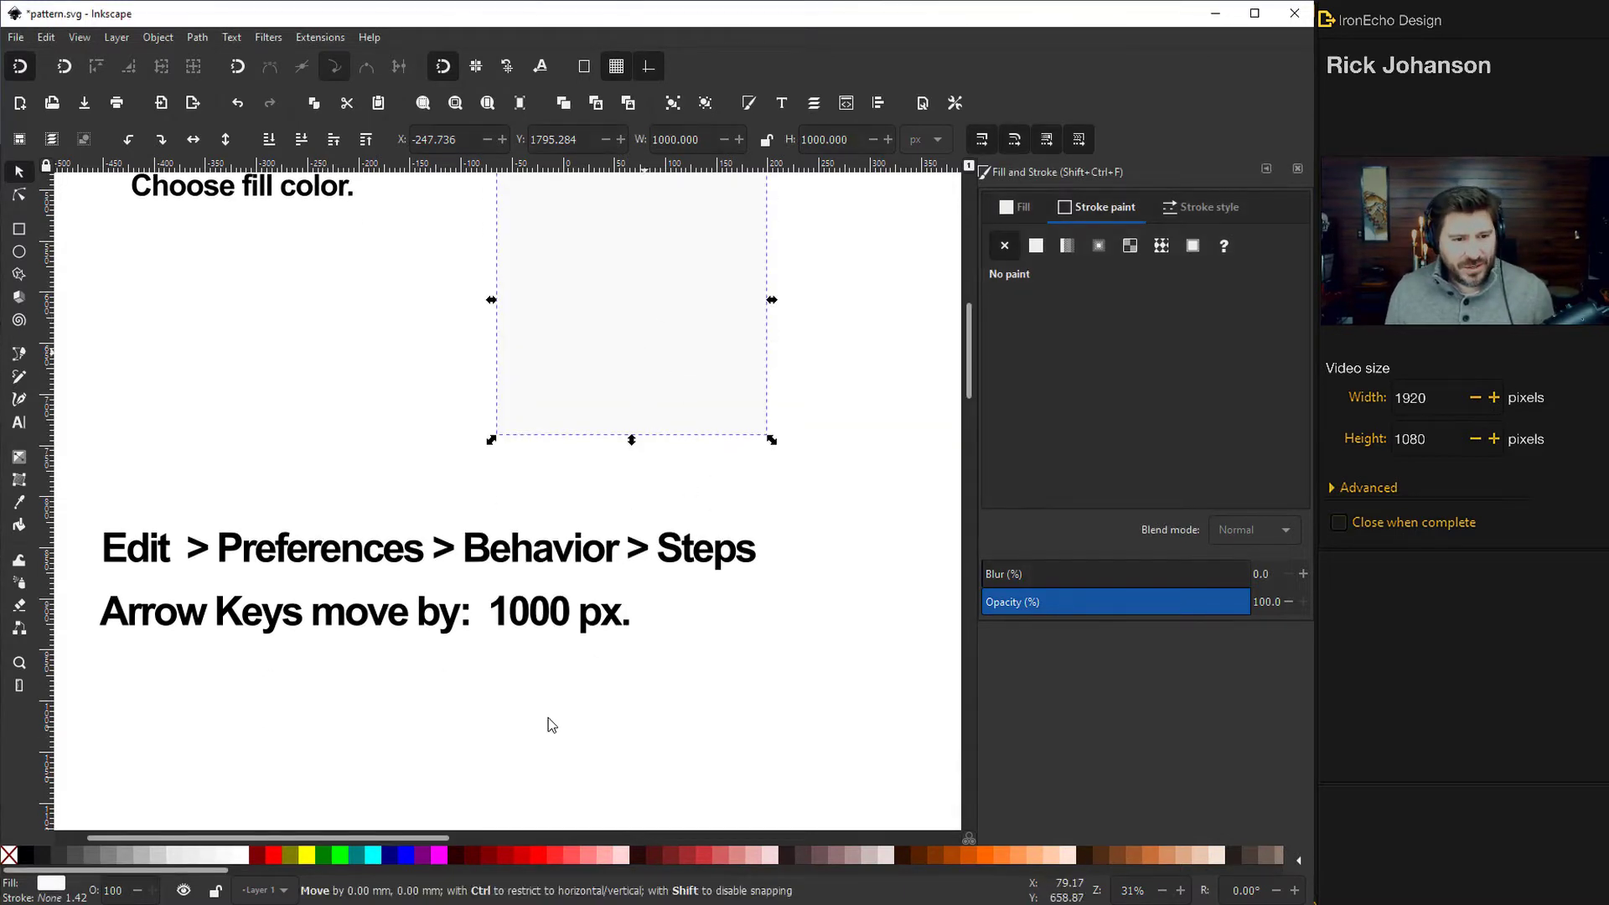
pyautogui.scroll(-10, 550, 651)
pyautogui.moveTo(535, 448); pyautogui.dragTo(704, 656)
pyautogui.scroll(-4, 481, 720)
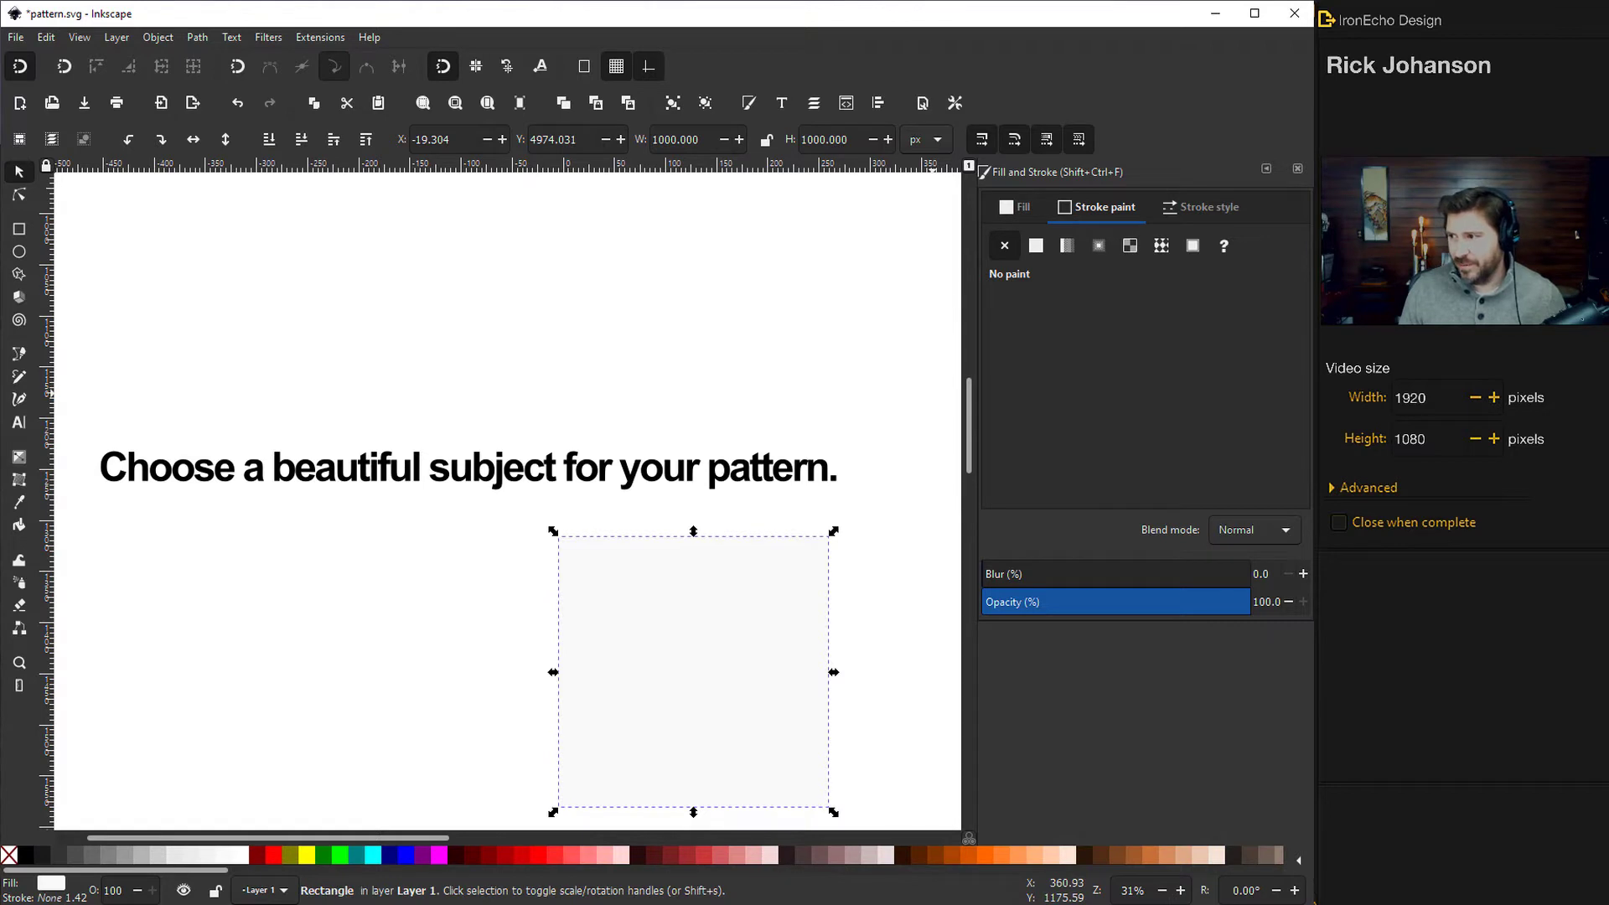
# Paste the black hibiscus SVG and import it as editable objects through SVG Input.
pyautogui.hotkey('ctrl', 'v')
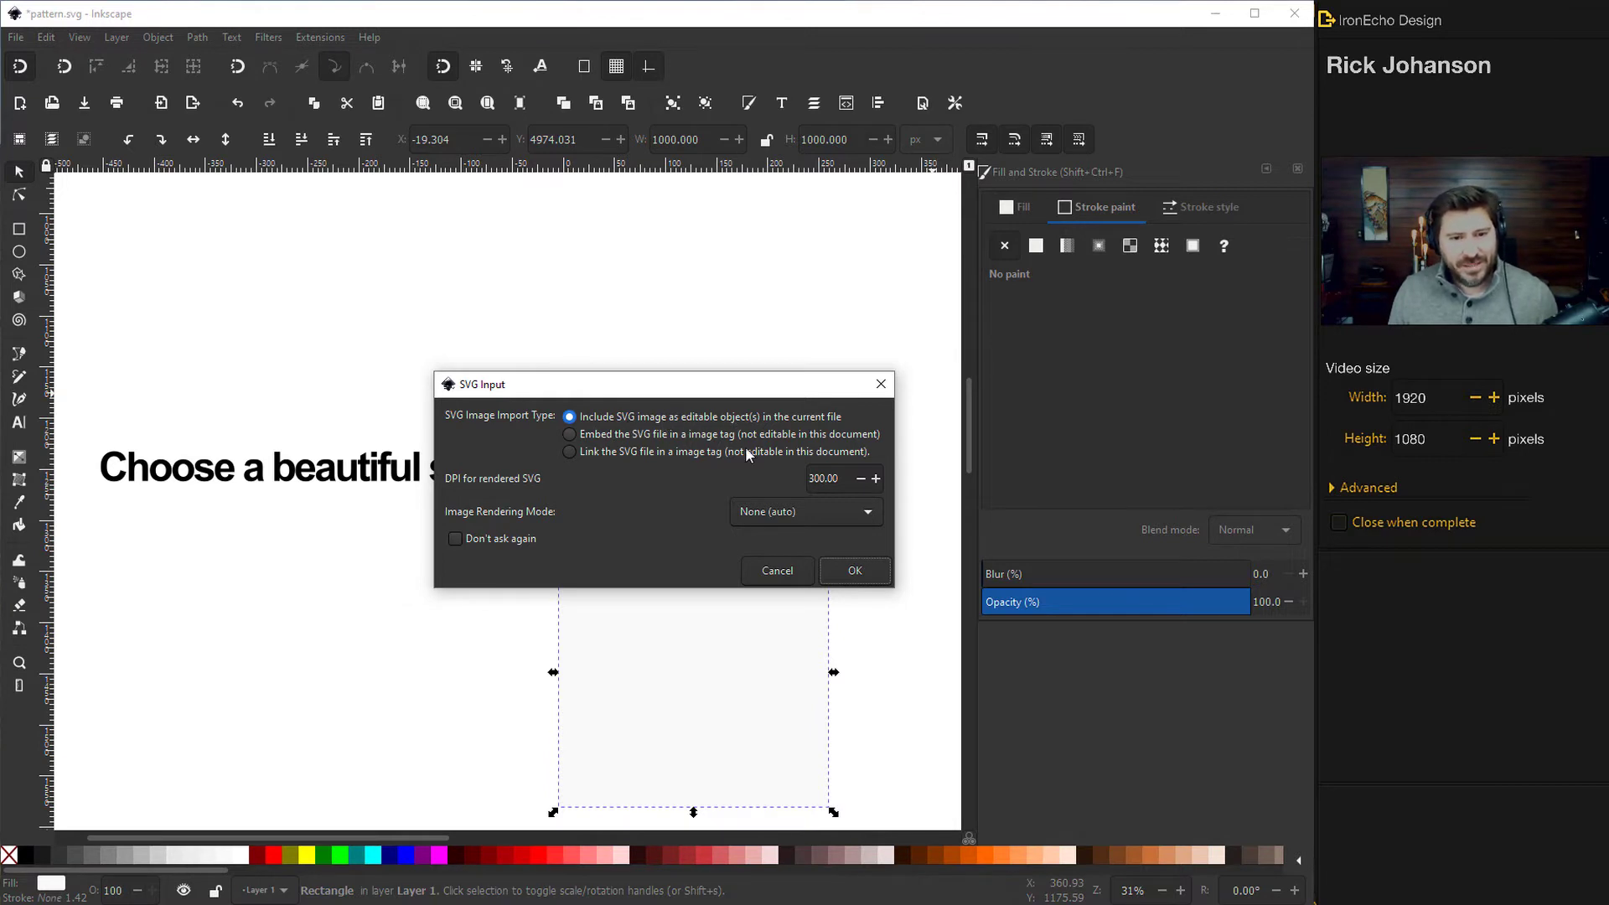
pyautogui.click(856, 567)
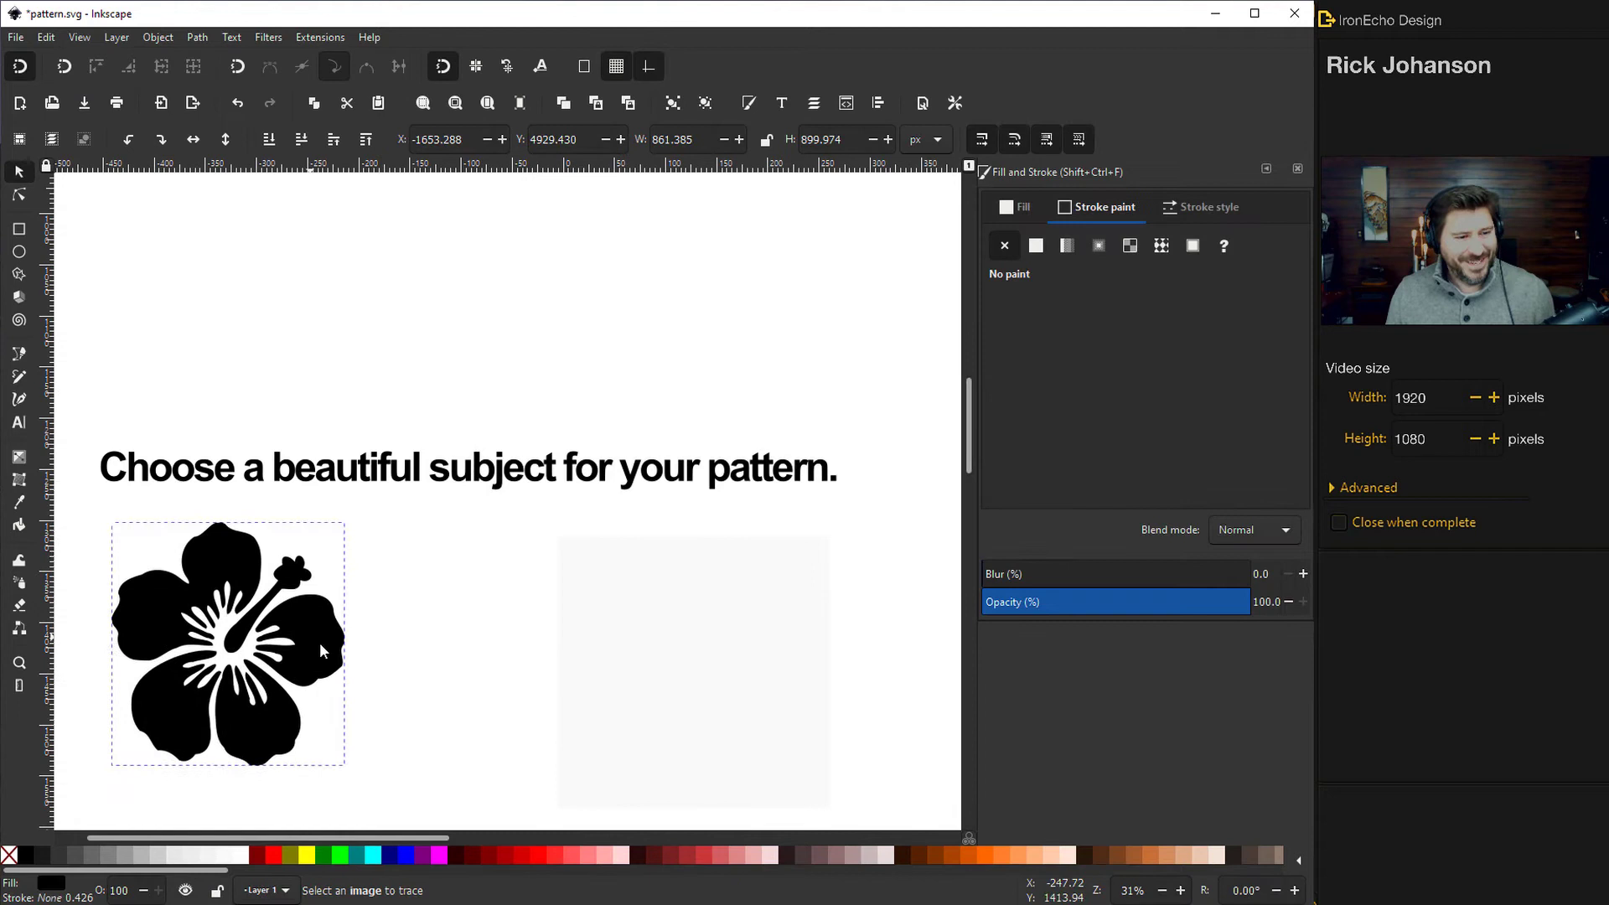
pyautogui.moveTo(319, 642); pyautogui.dragTo(366, 650)
pyautogui.scroll(-6, 367, 646)
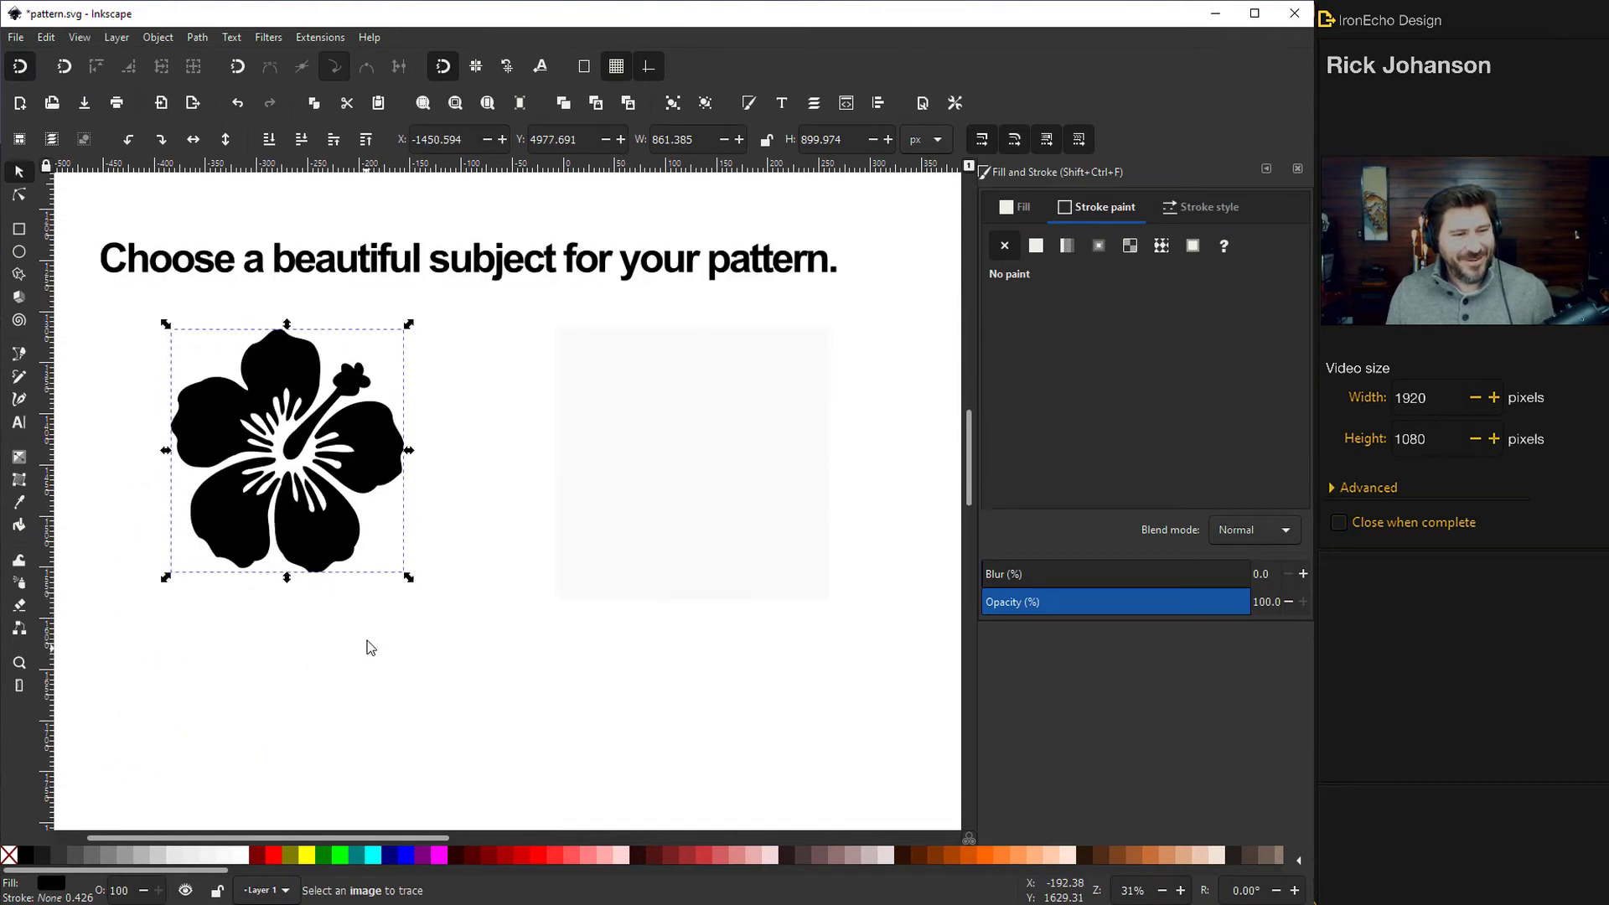
# Undo the flower move, reselect the hibiscus and fill it red.
pyautogui.hotkey('ctrl', 'z')
pyautogui.click(364, 473)
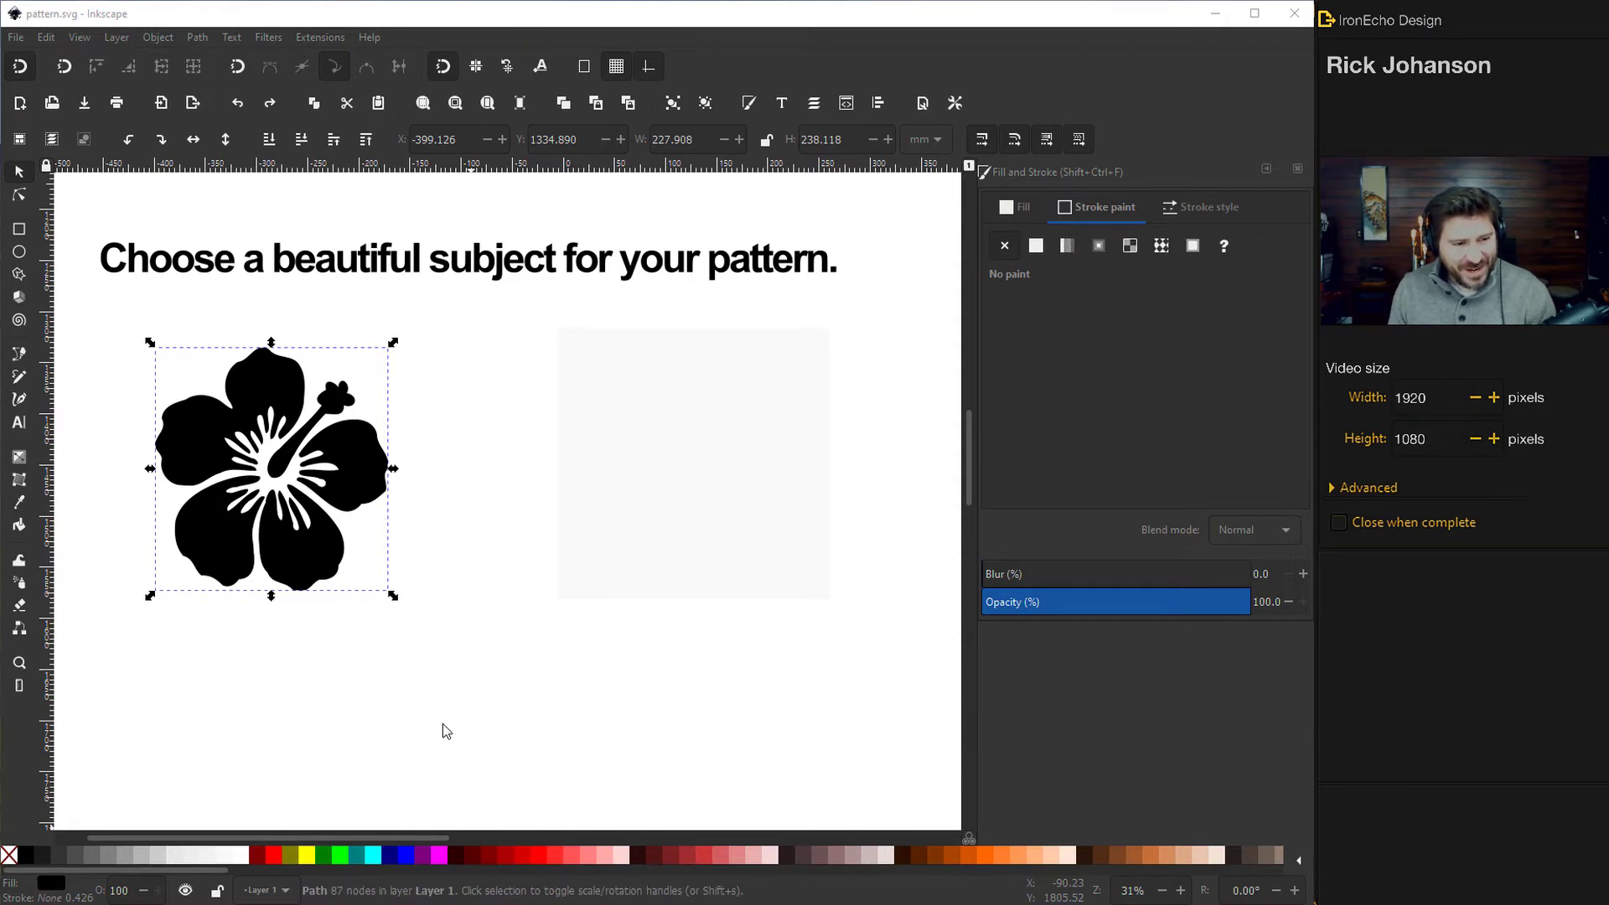
pyautogui.click(354, 473)
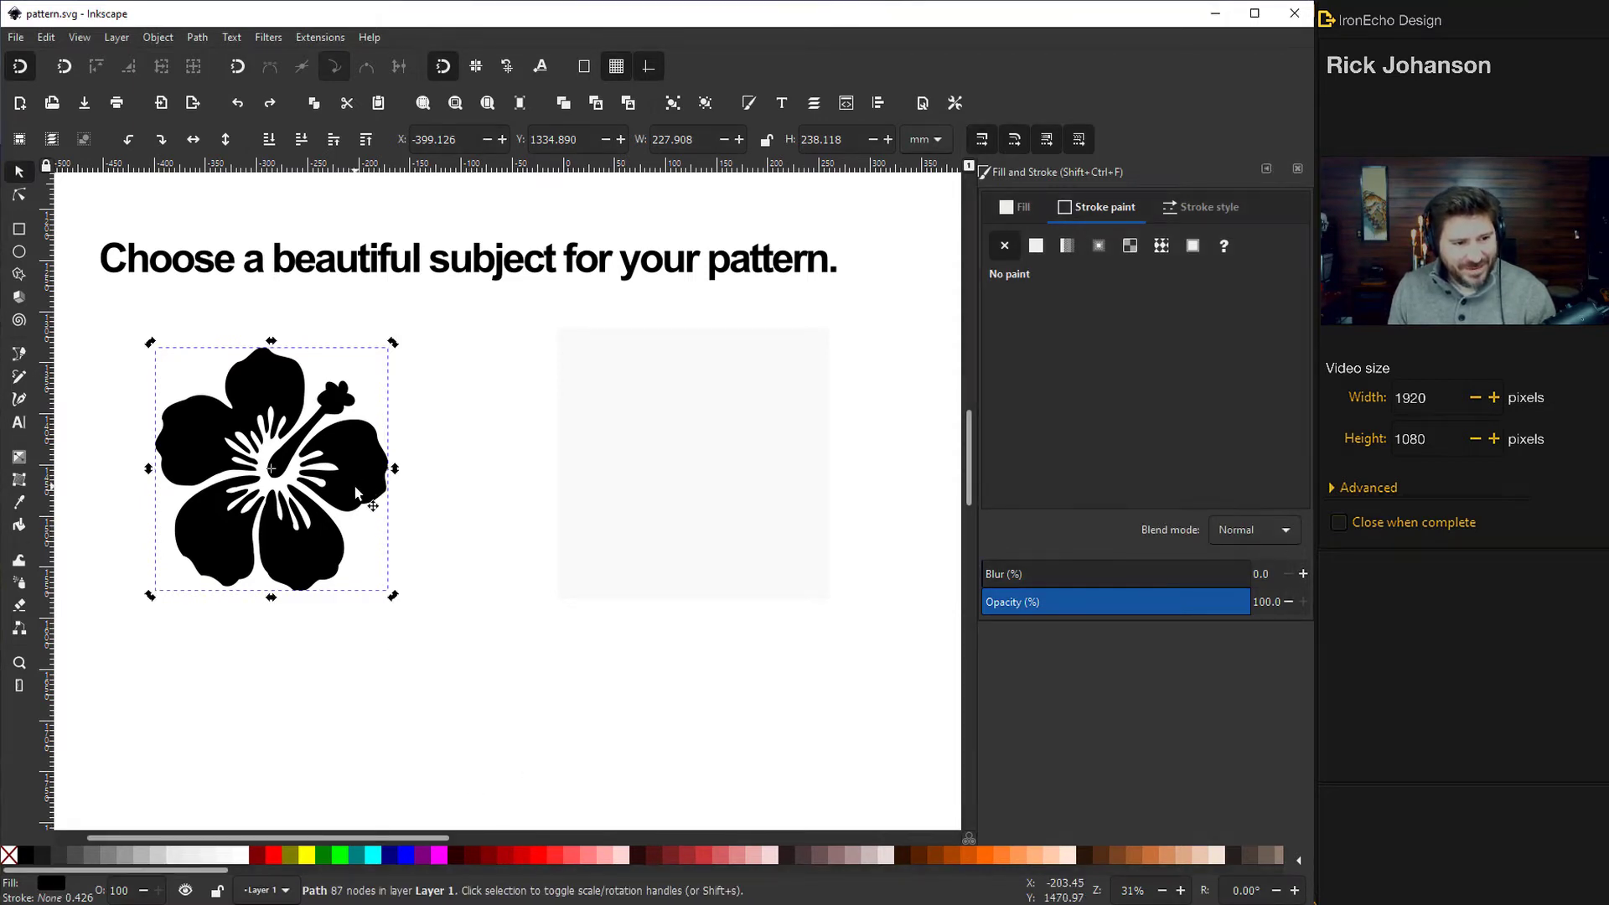
pyautogui.click(537, 855)
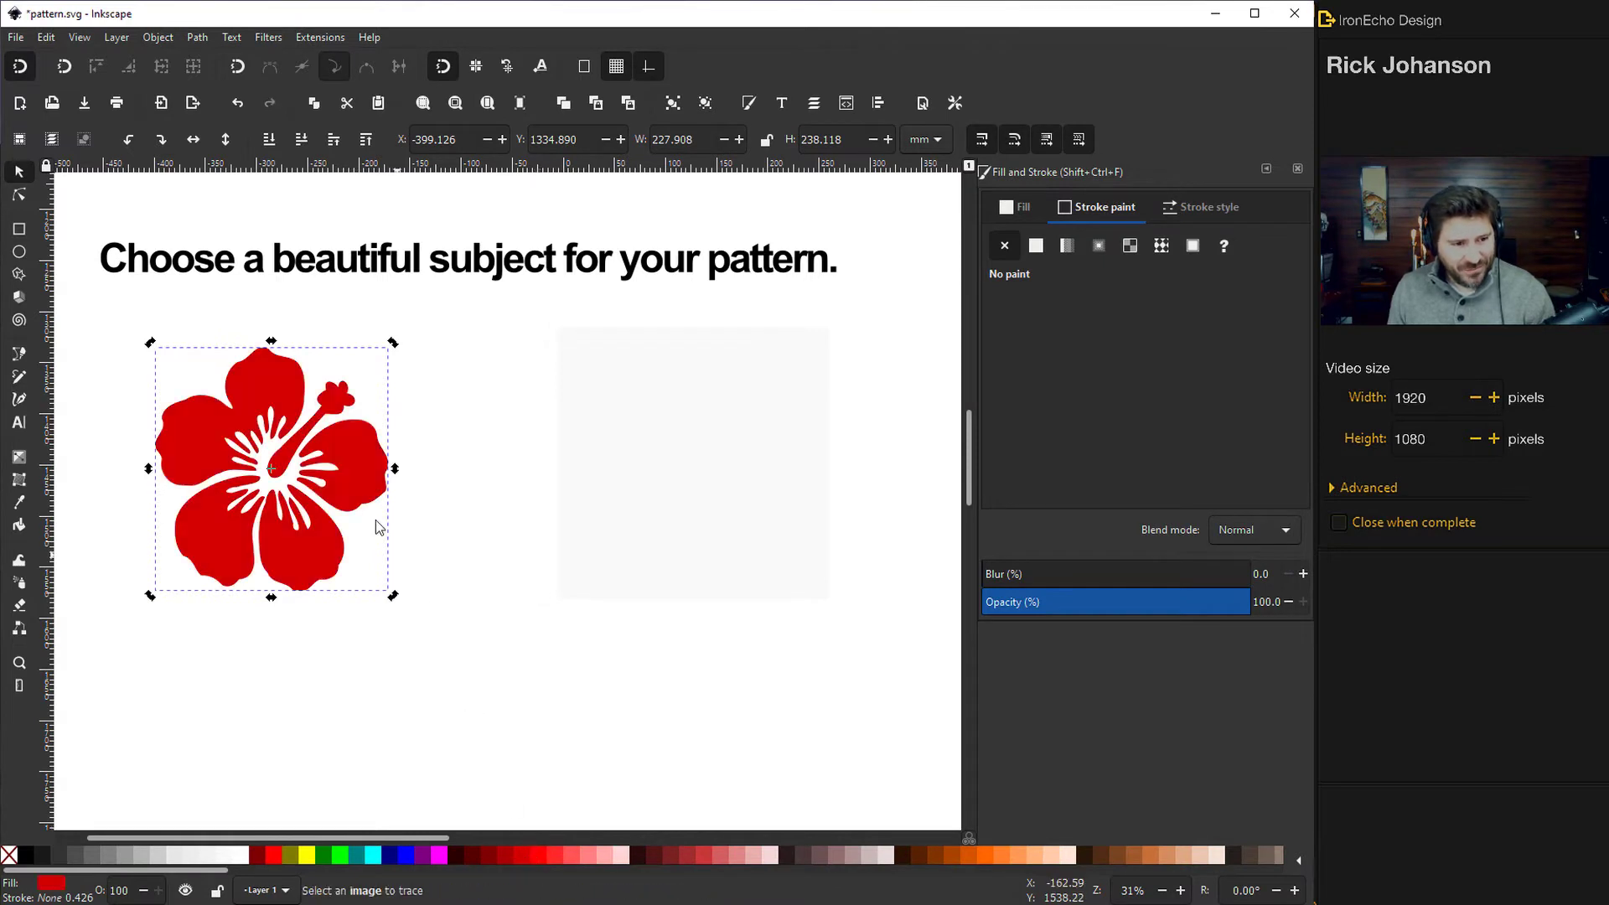
# Place the red hibiscus over the square's right edge, shrink it to about 156 × 163 mm, and duplicate it.
pyautogui.moveTo(346, 477); pyautogui.dragTo(905, 453)
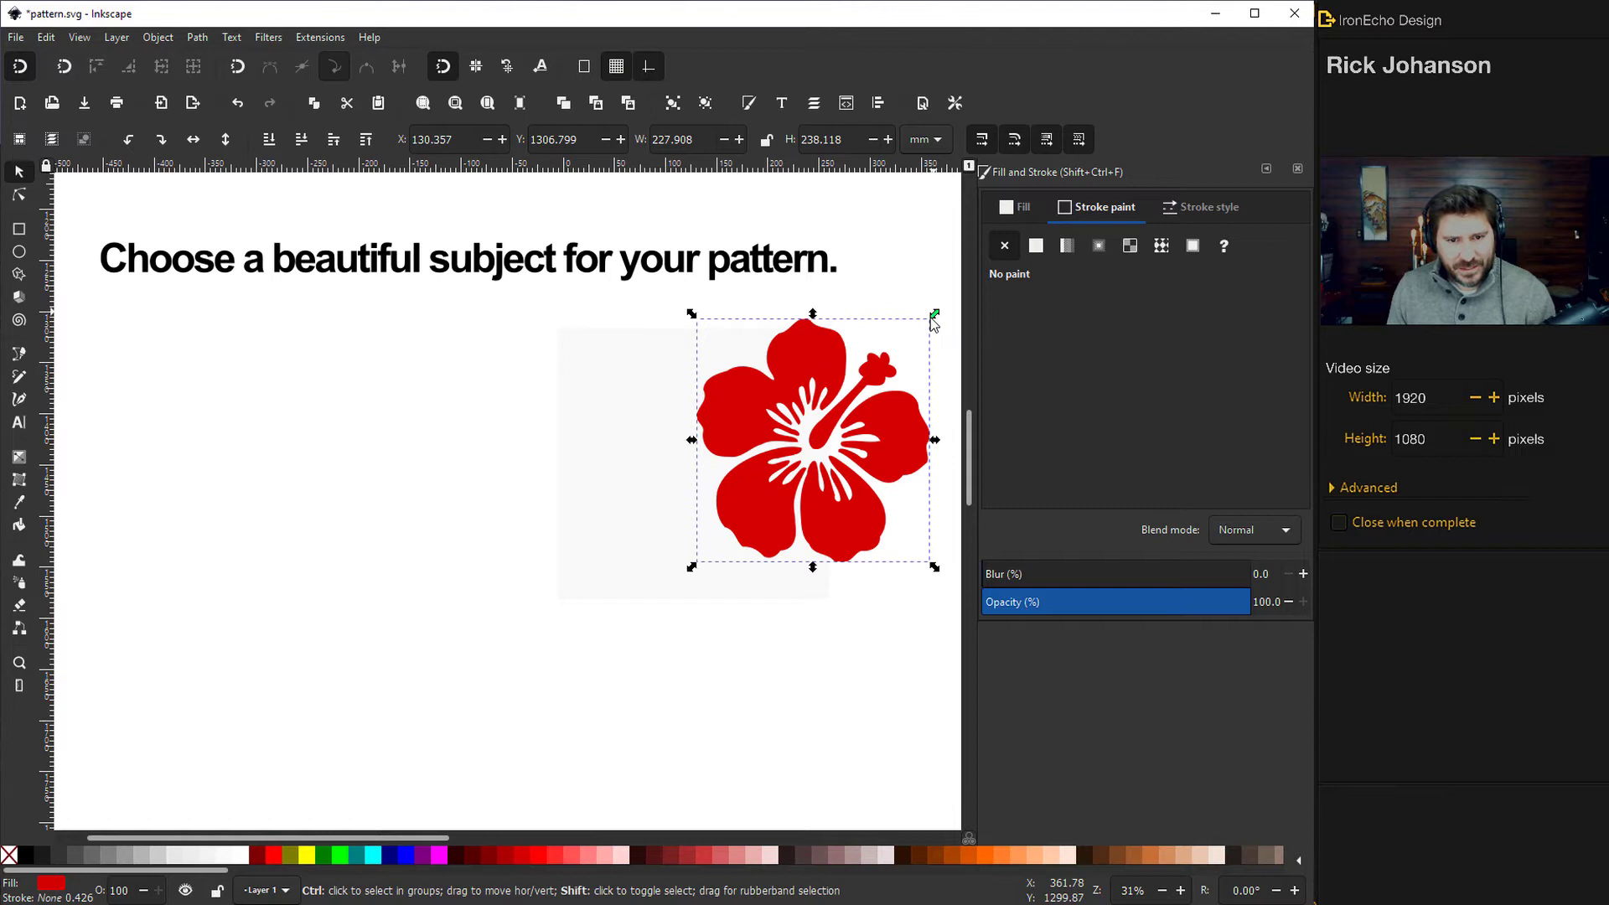
pyautogui.moveTo(935, 315); pyautogui.dragTo(893, 359)
pyautogui.moveTo(859, 435); pyautogui.dragTo(860, 418)
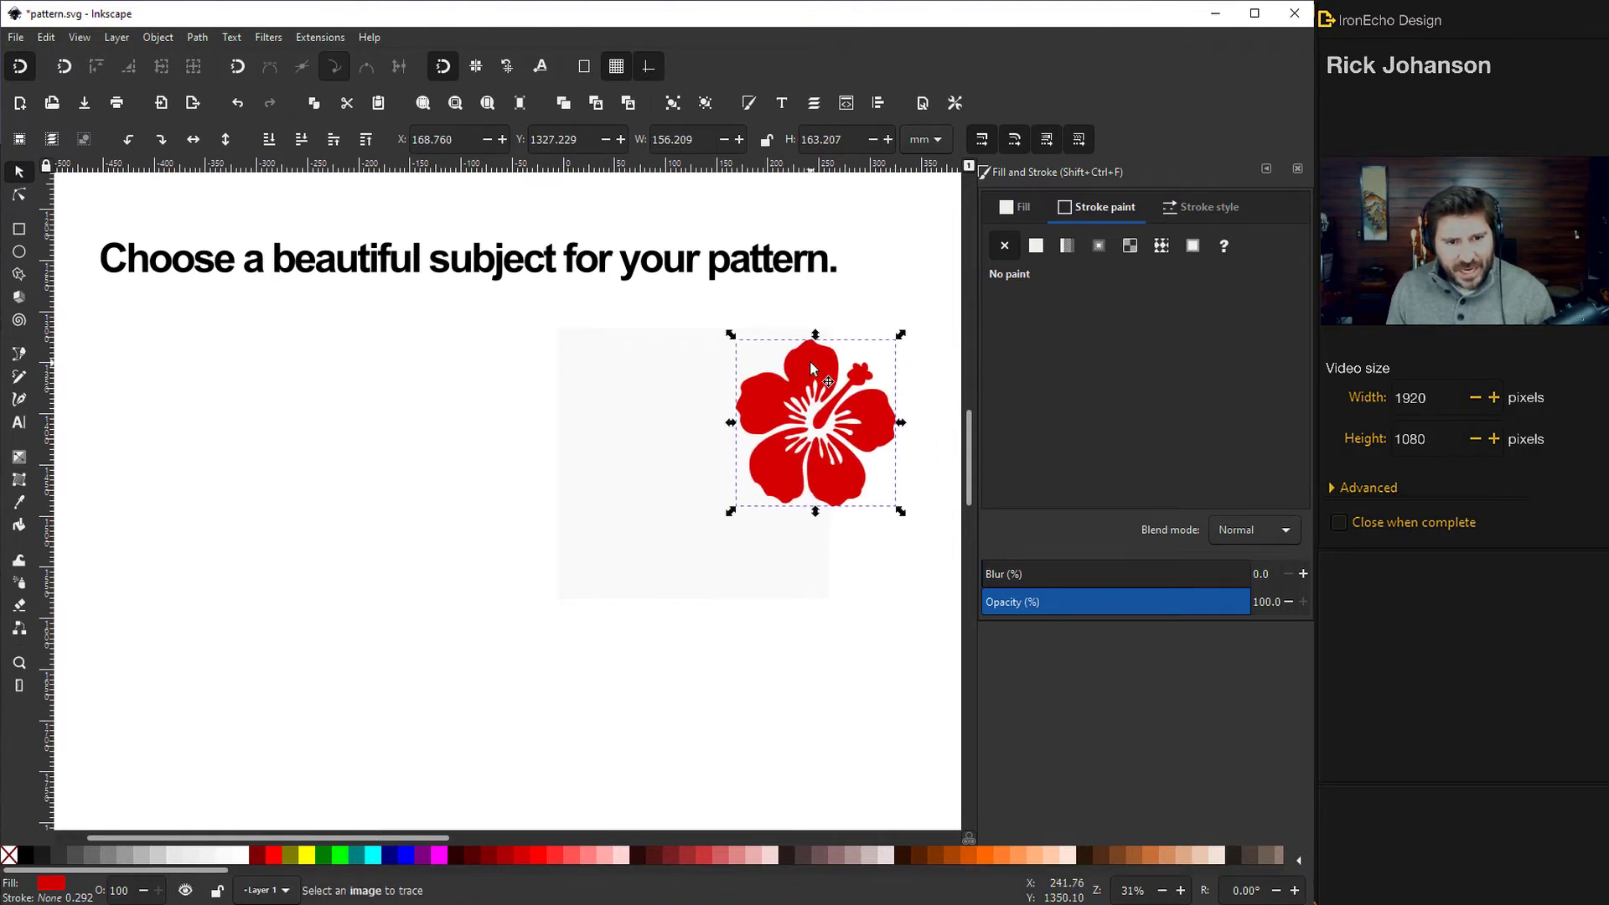
pyautogui.click(868, 421)
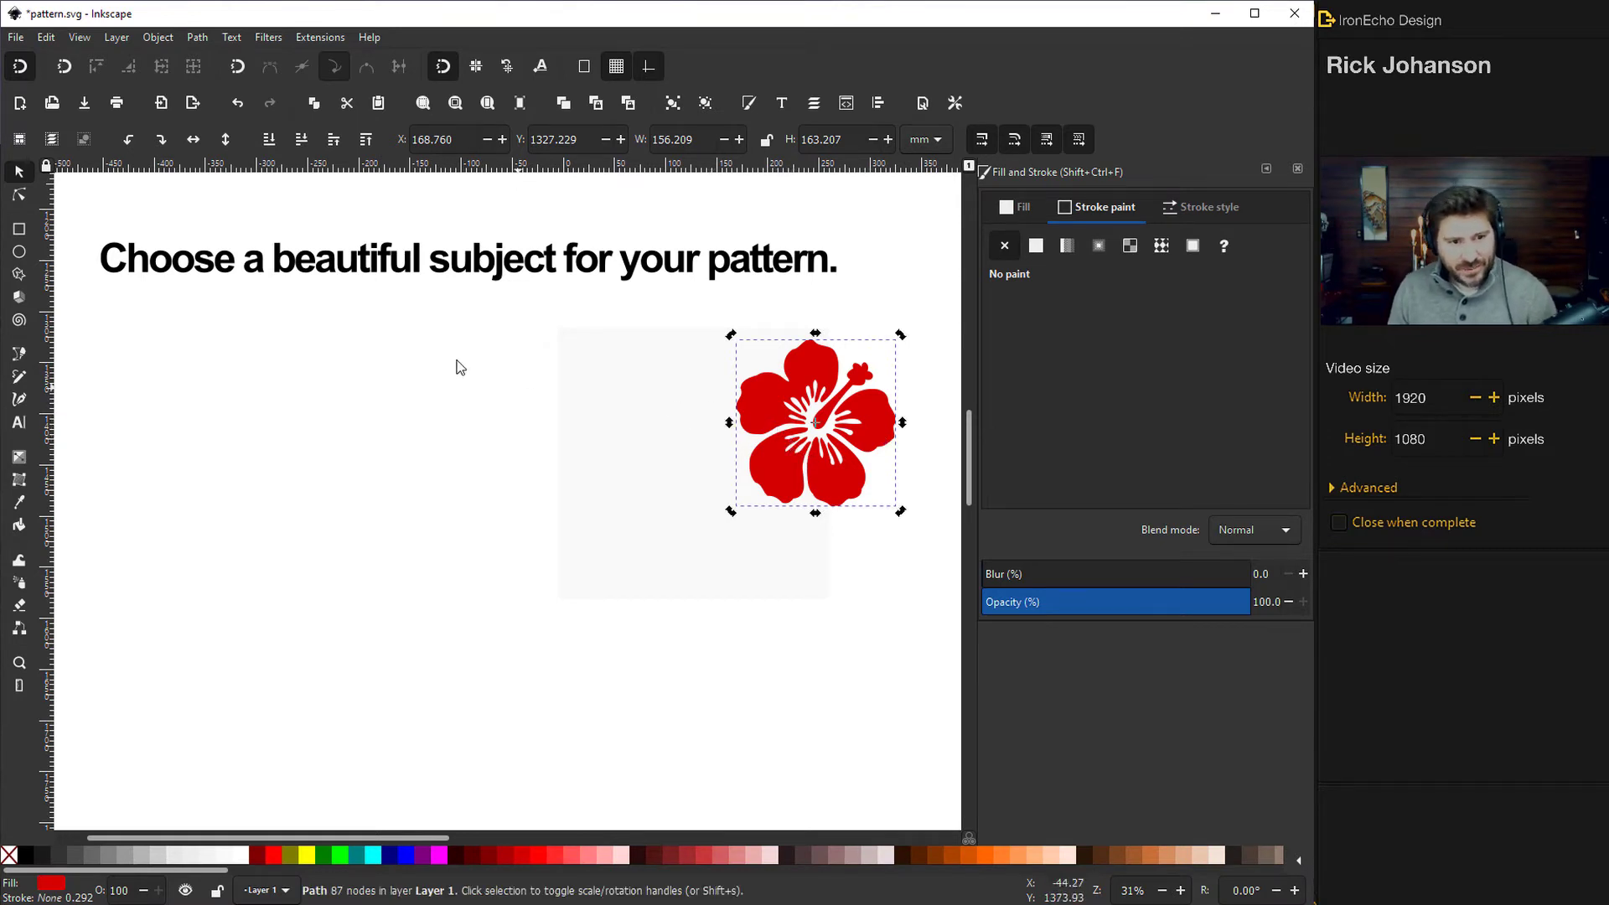
pyautogui.click(751, 406)
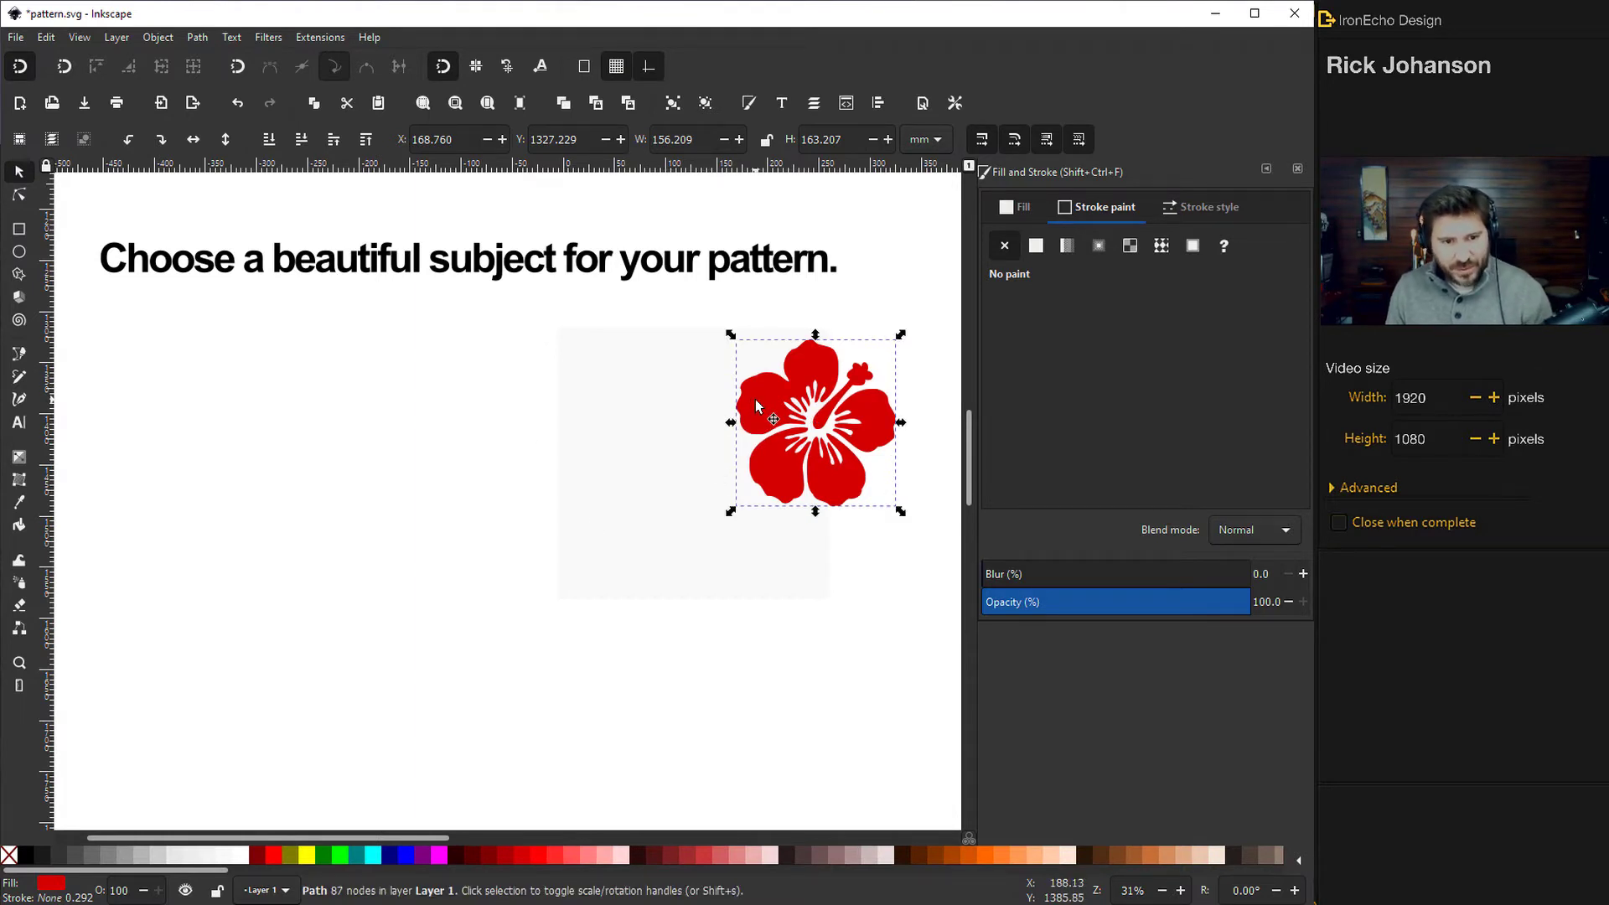
pyautogui.click(756, 404)
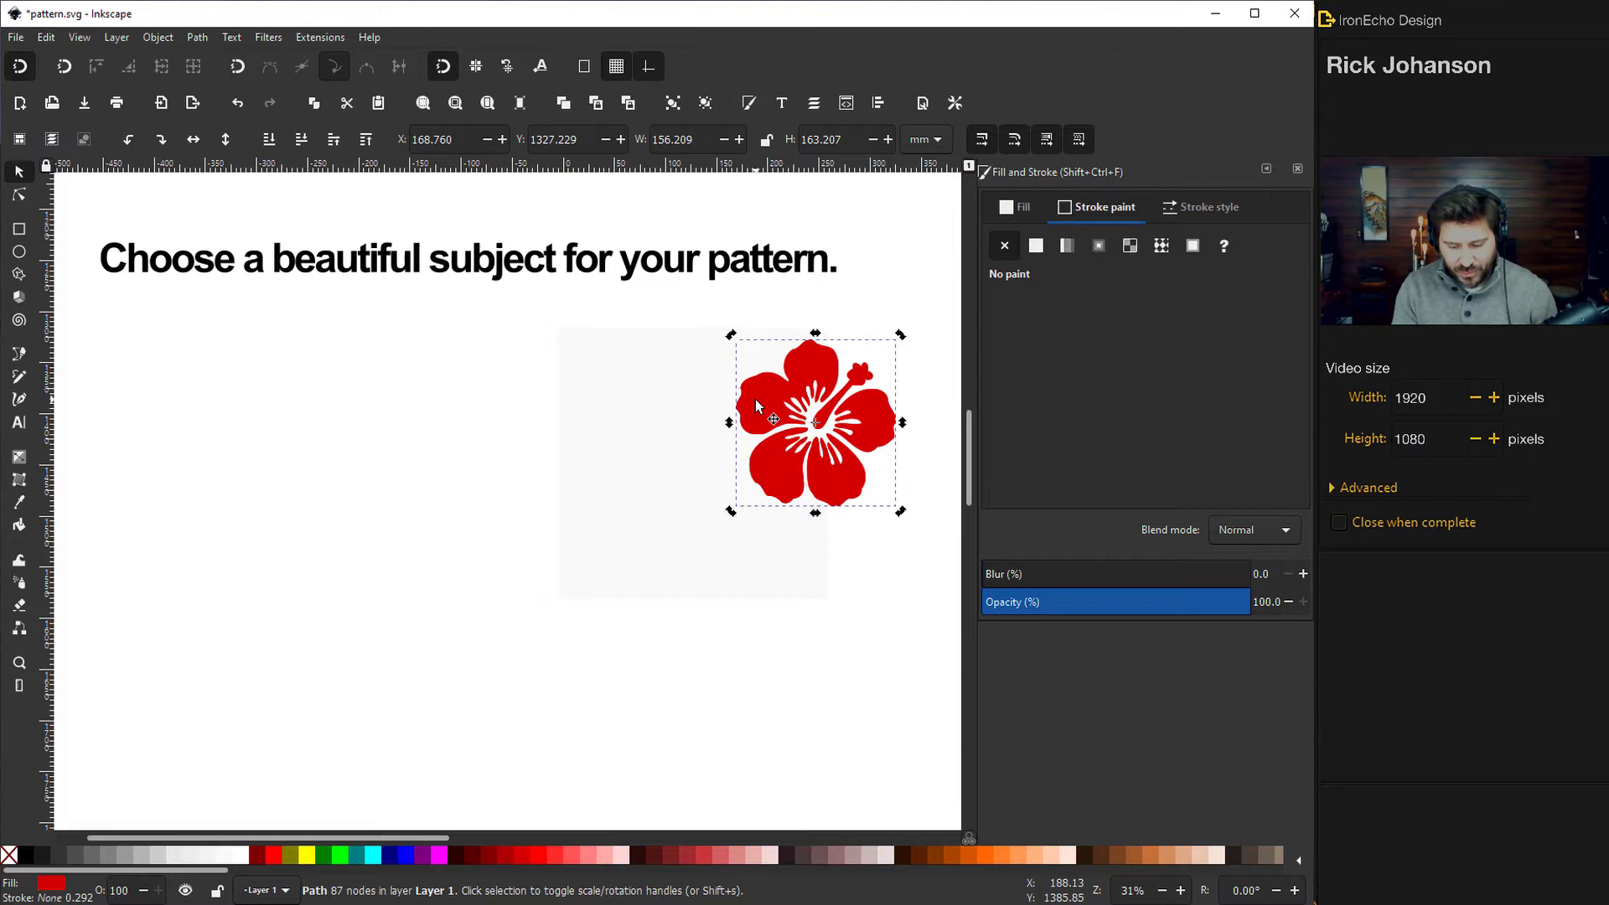
pyautogui.hotkey('ctrl', 'd')
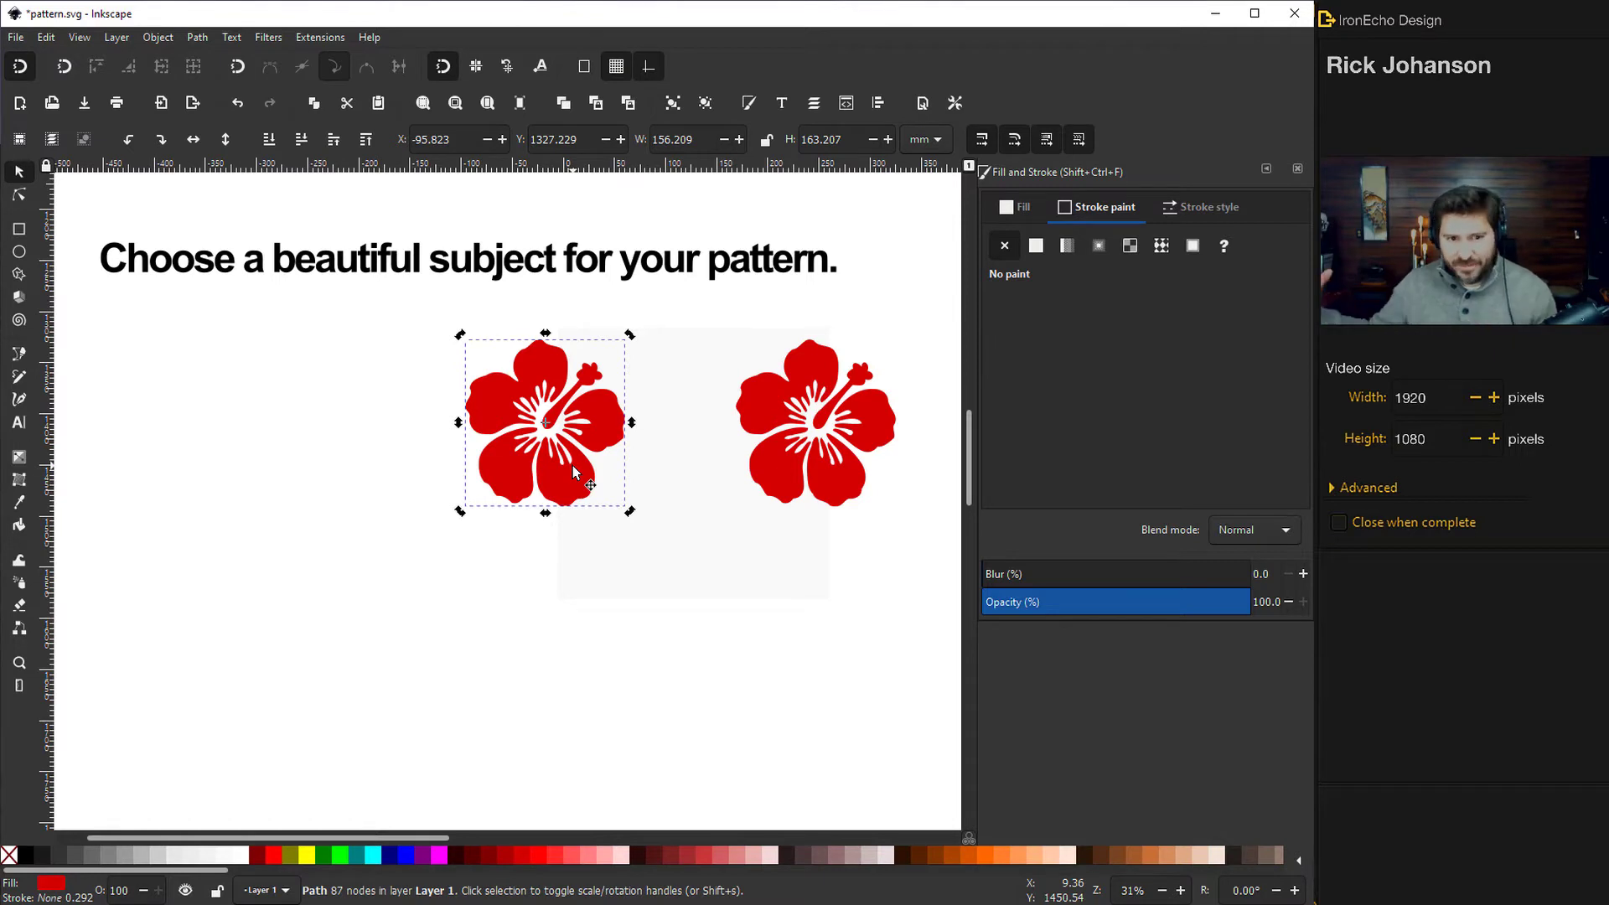
# Shrink a hibiscus copy, place it between the large flowers, and colour it dark red.
pyautogui.click(591, 417)
pyautogui.moveTo(591, 417); pyautogui.dragTo(716, 527)
pyautogui.moveTo(755, 445); pyautogui.dragTo(729, 480)
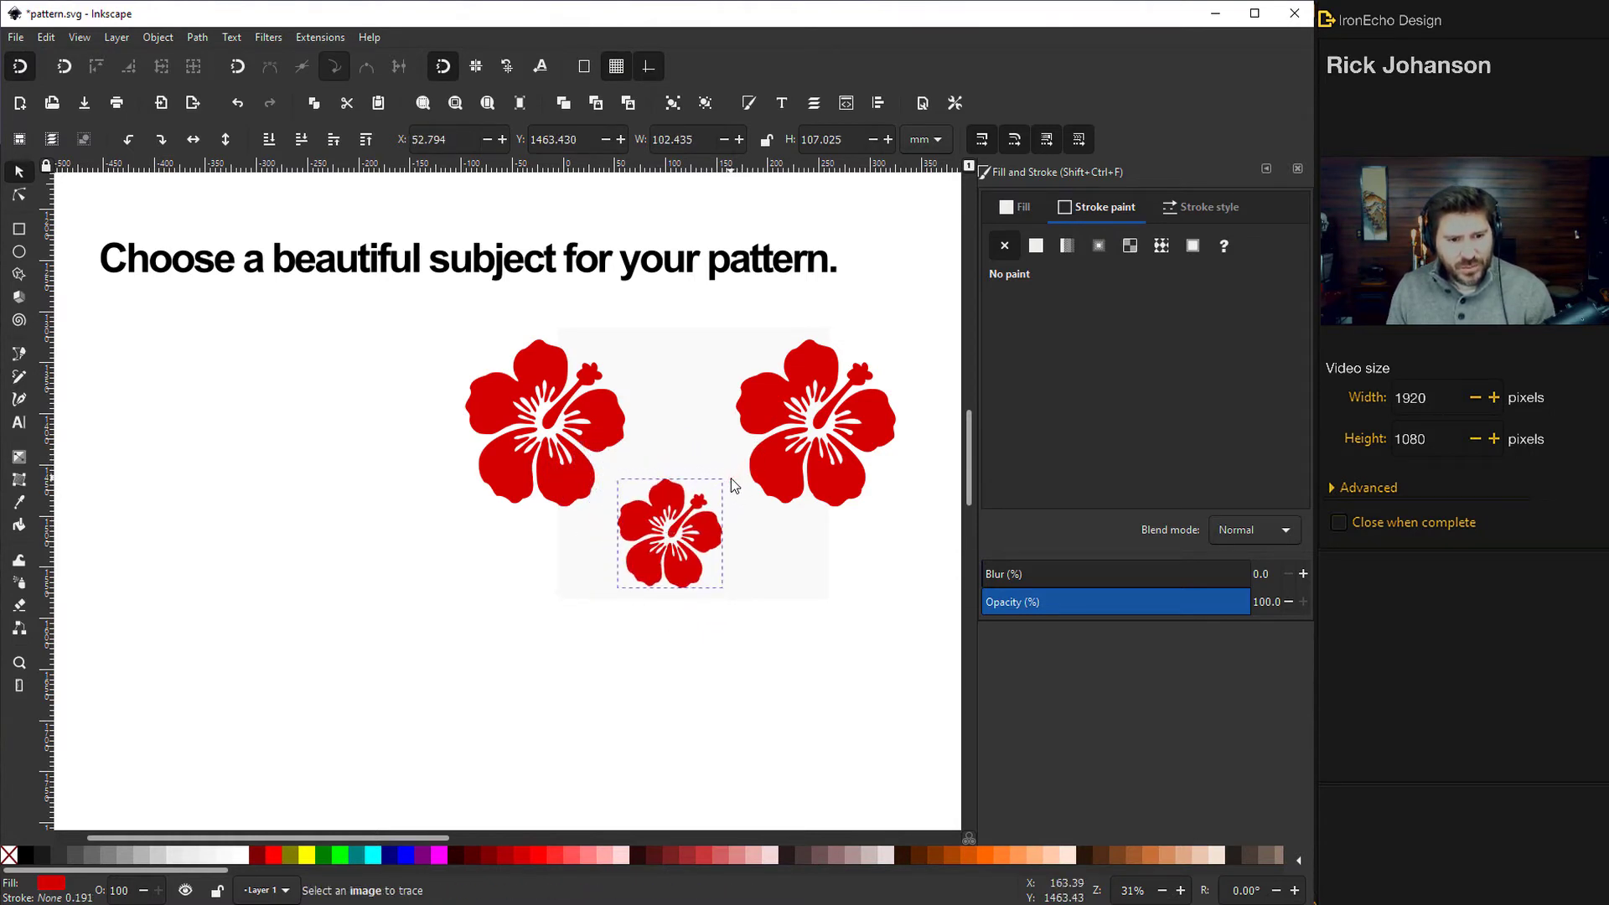
pyautogui.moveTo(729, 609); pyautogui.dragTo(734, 586)
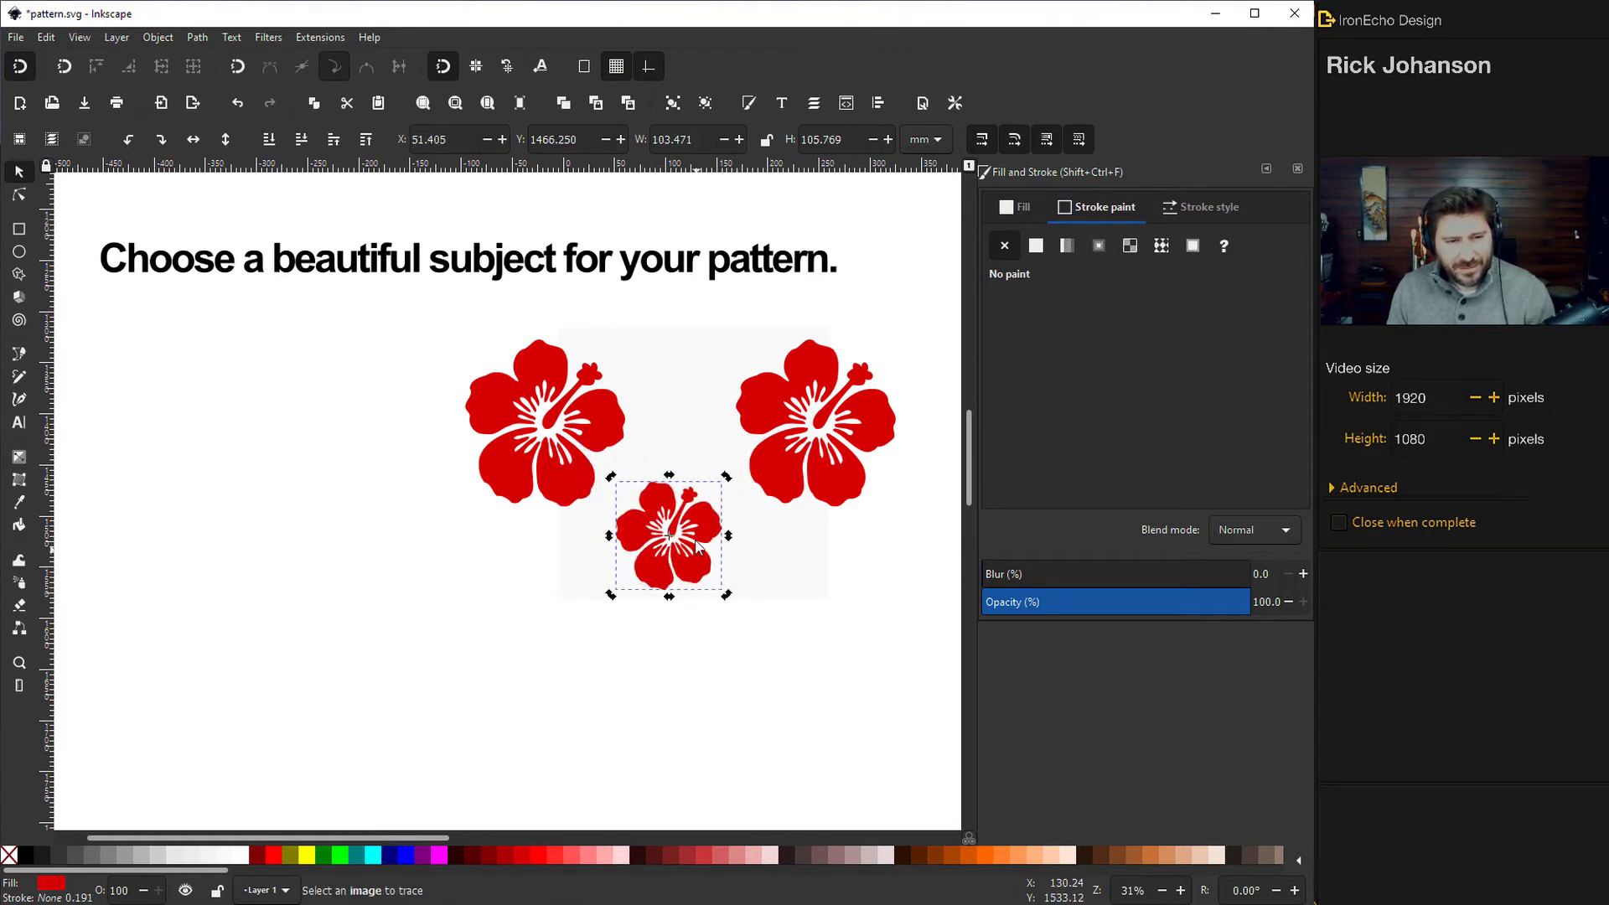
pyautogui.moveTo(703, 514); pyautogui.dragTo(723, 455)
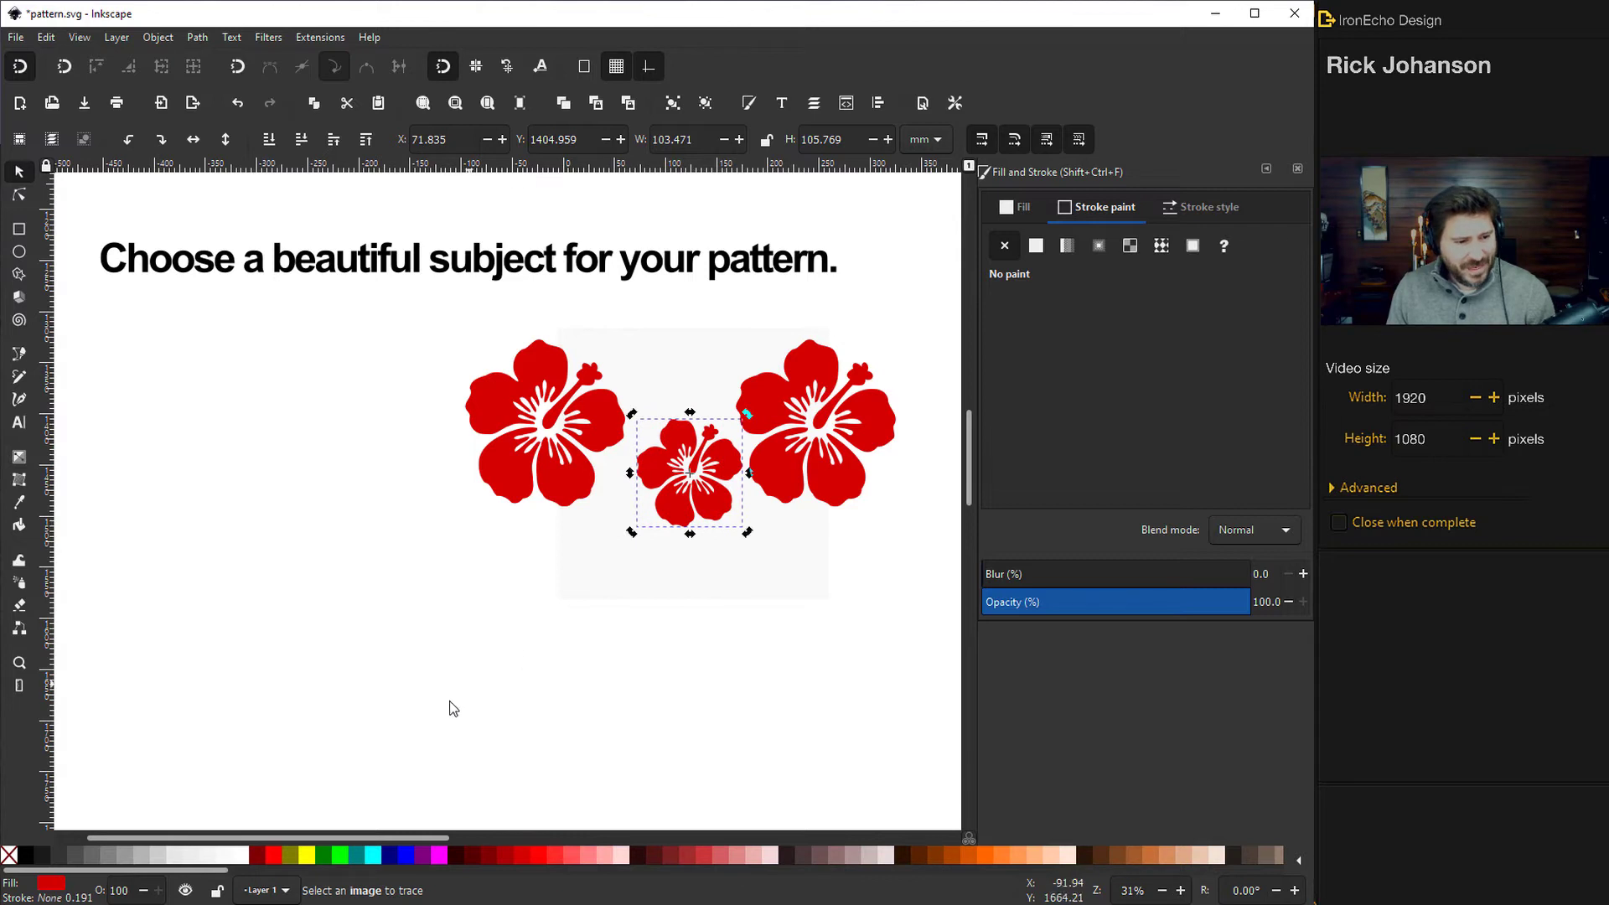
pyautogui.click(491, 854)
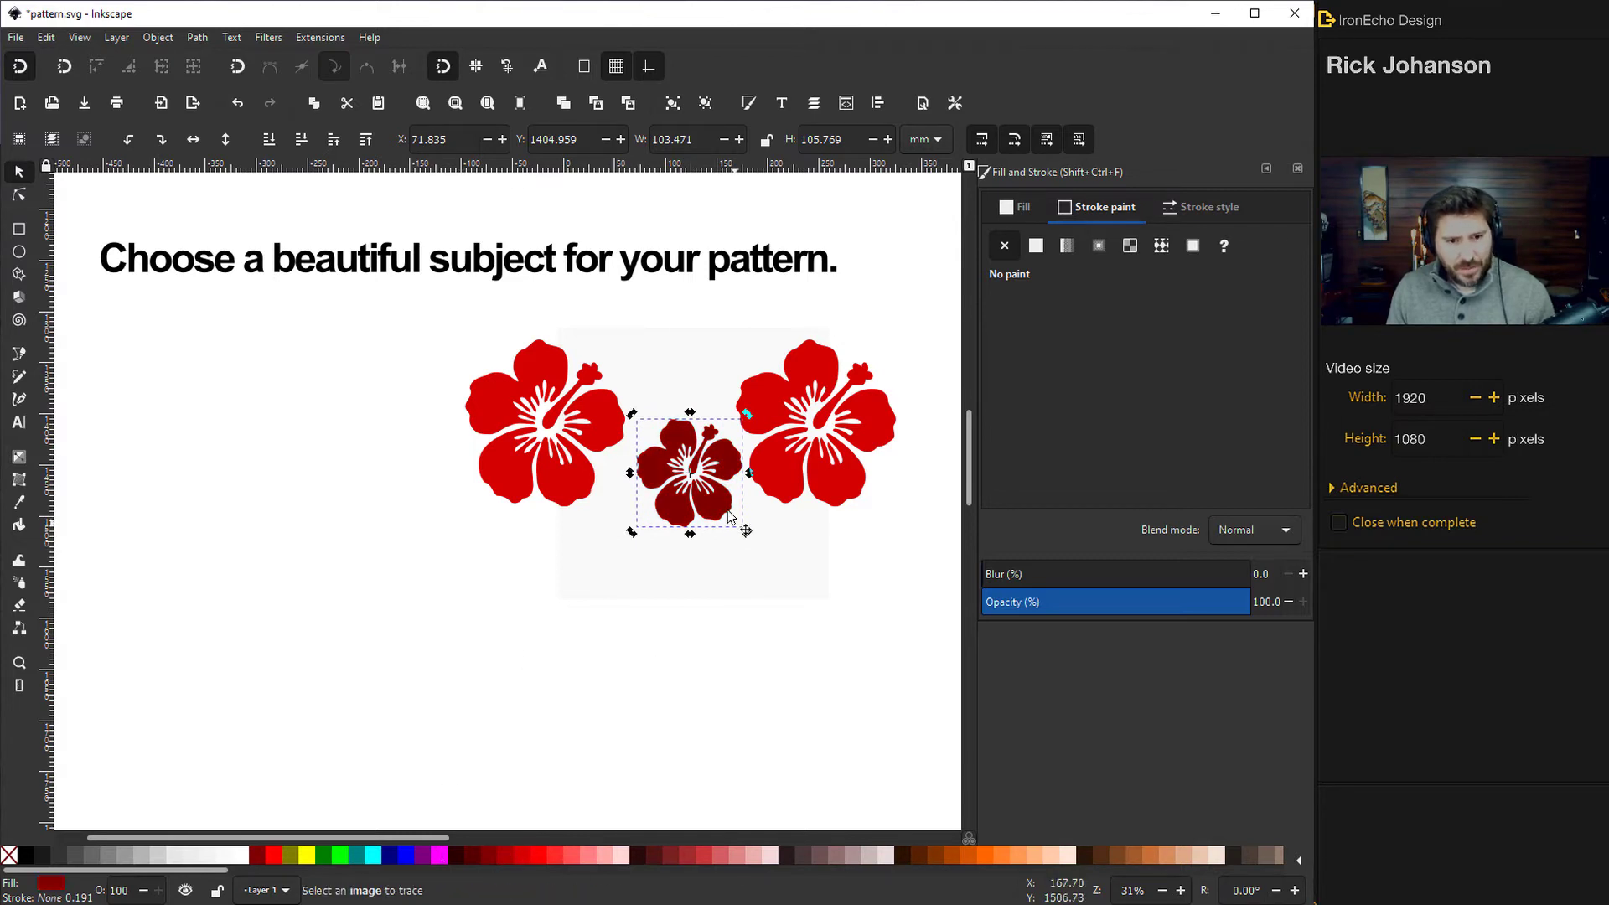
# Duplicate the small flower, mirror it horizontally, resize it slightly and recolour it light coral.
pyautogui.click(724, 510)
pyautogui.press('ctrl')
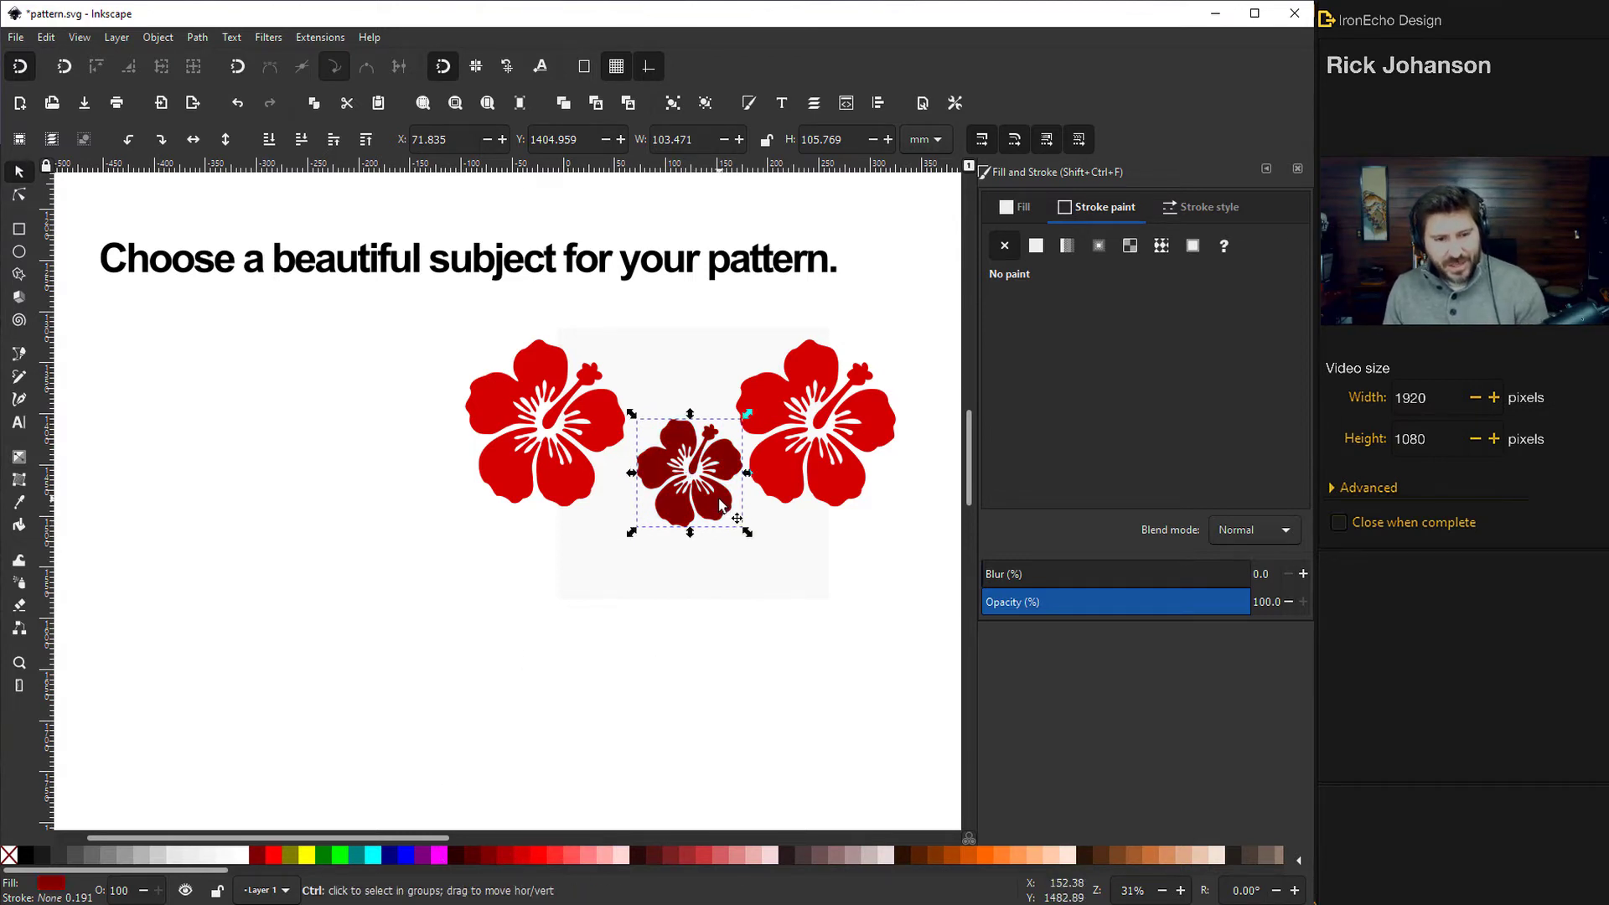
pyautogui.moveTo(721, 506); pyautogui.dragTo(805, 629)
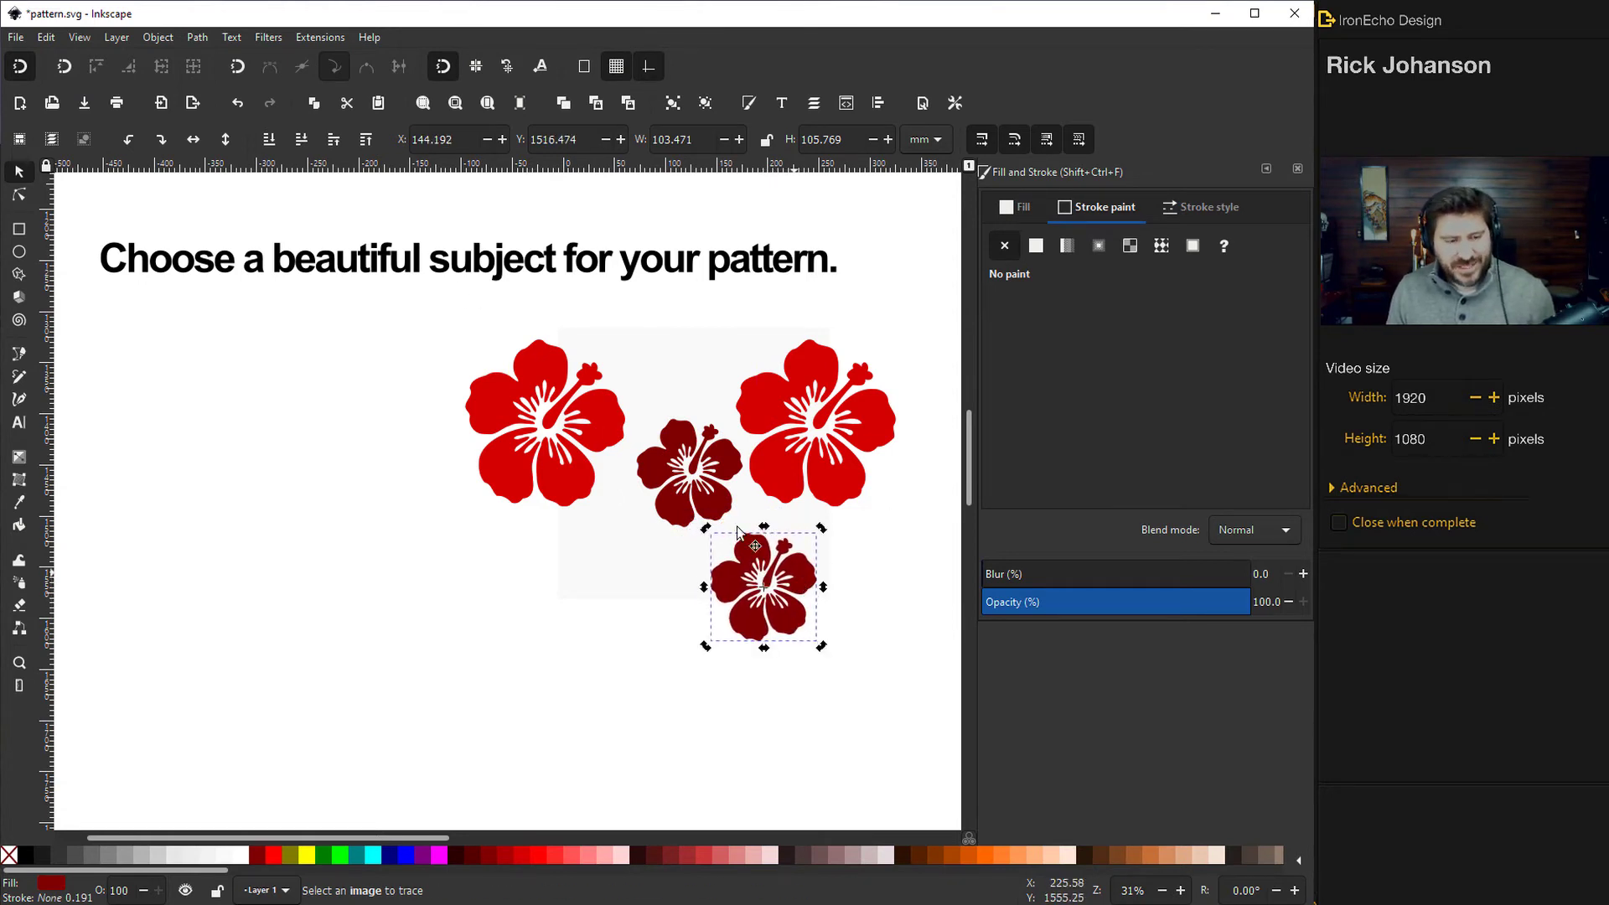
pyautogui.click(194, 141)
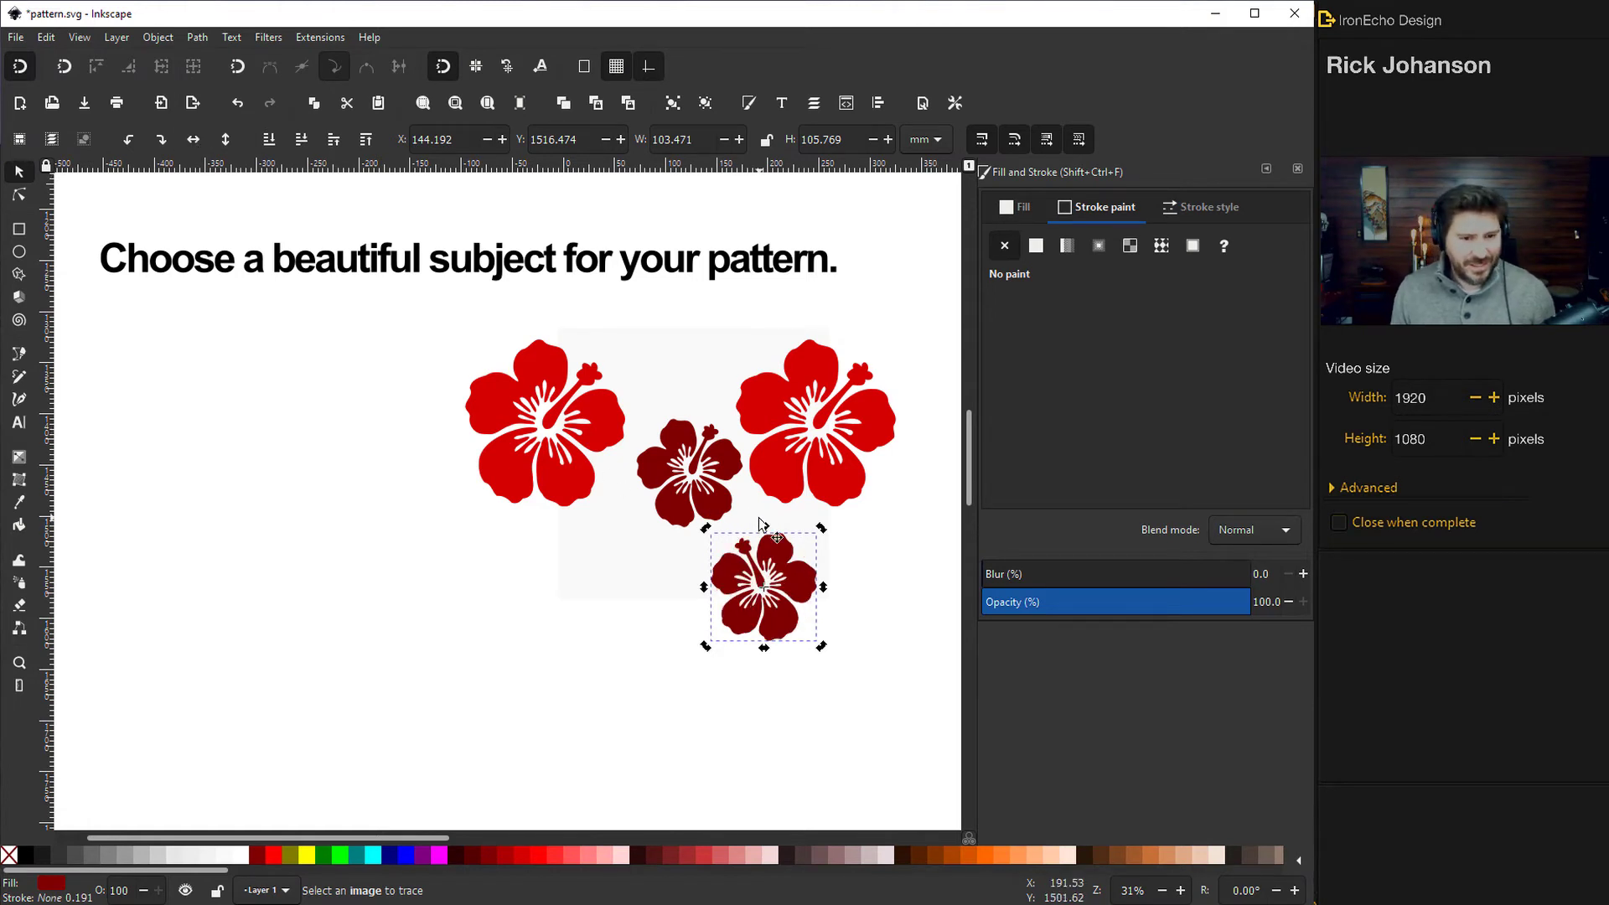
pyautogui.click(805, 585)
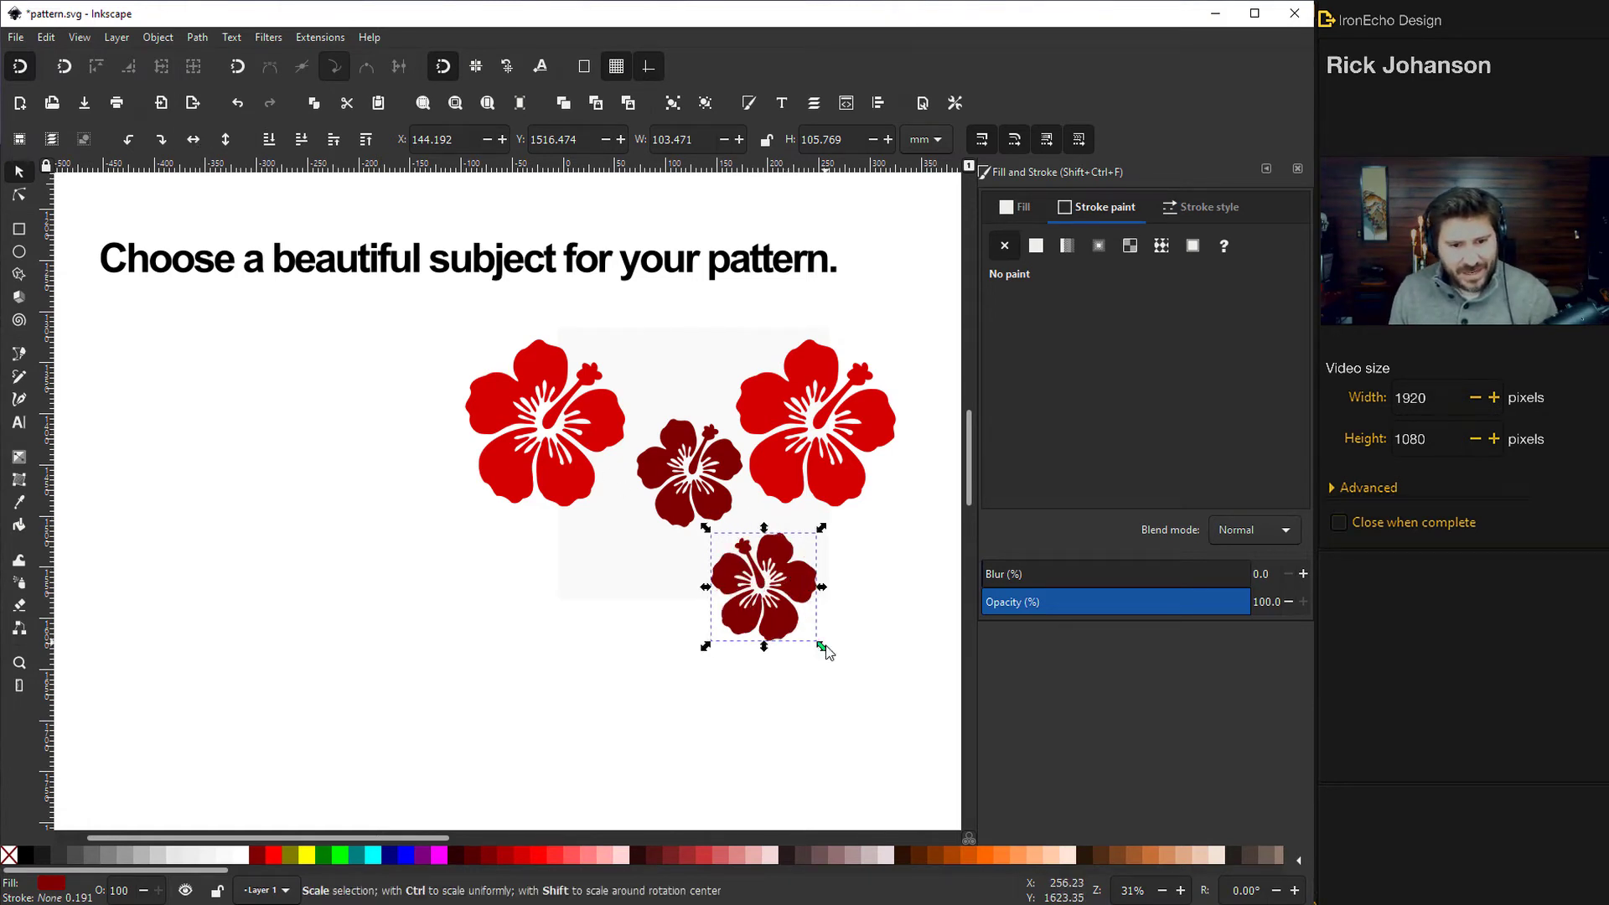
pyautogui.moveTo(821, 647); pyautogui.dragTo(820, 641)
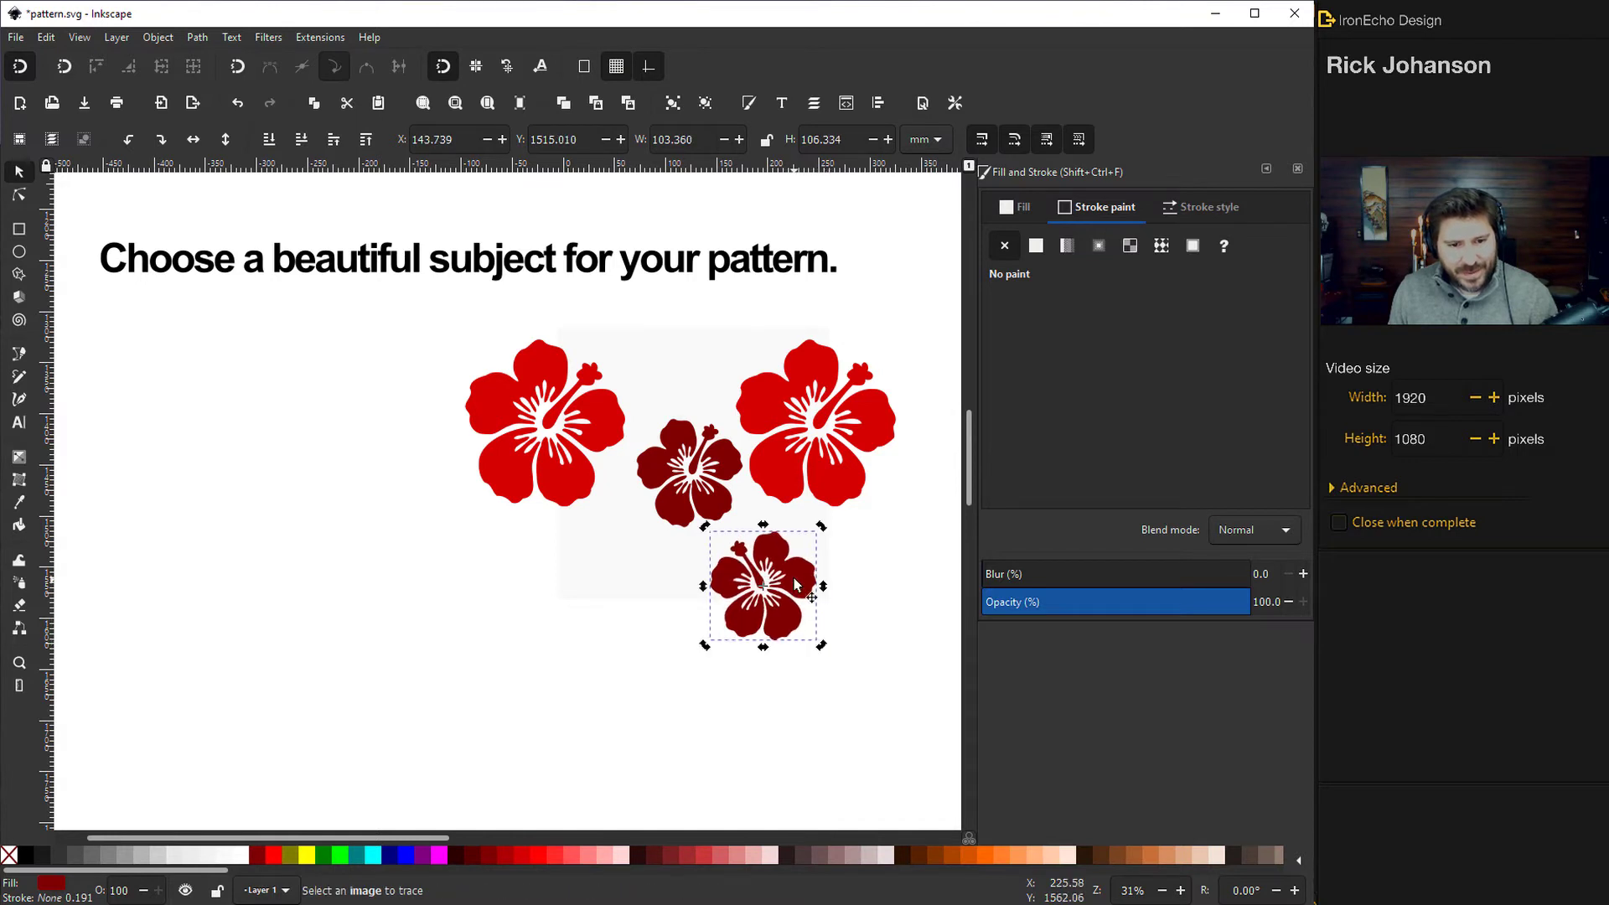
pyautogui.click(581, 855)
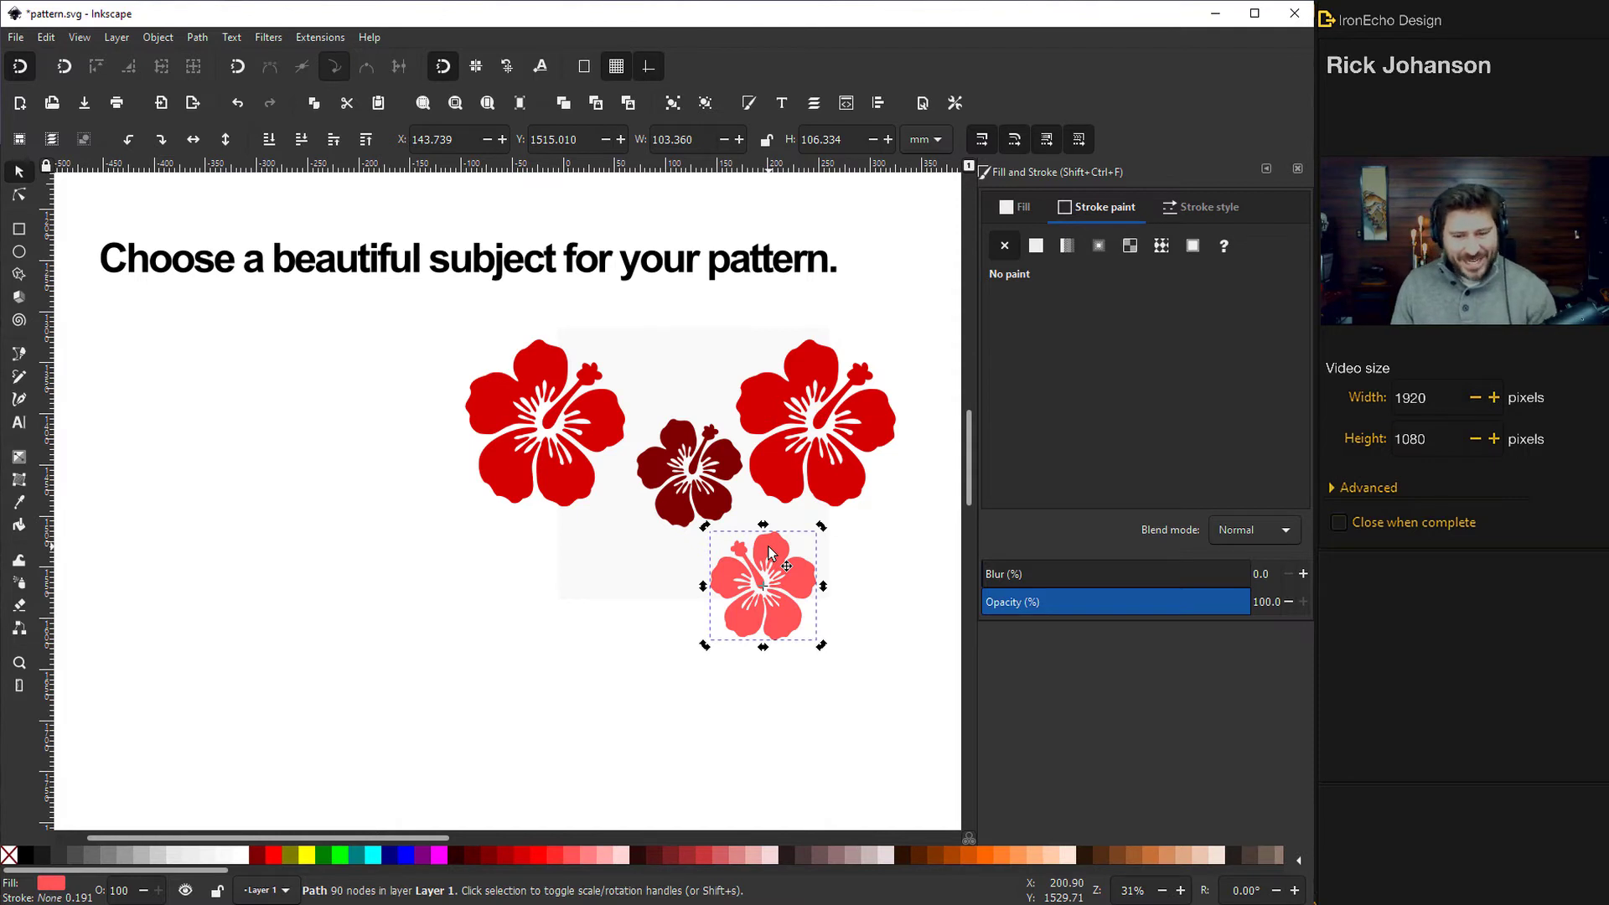
# Paste another coral flower higher up and move the heading text up and left.
pyautogui.hotkey('ctrl', 'alt', 'v')
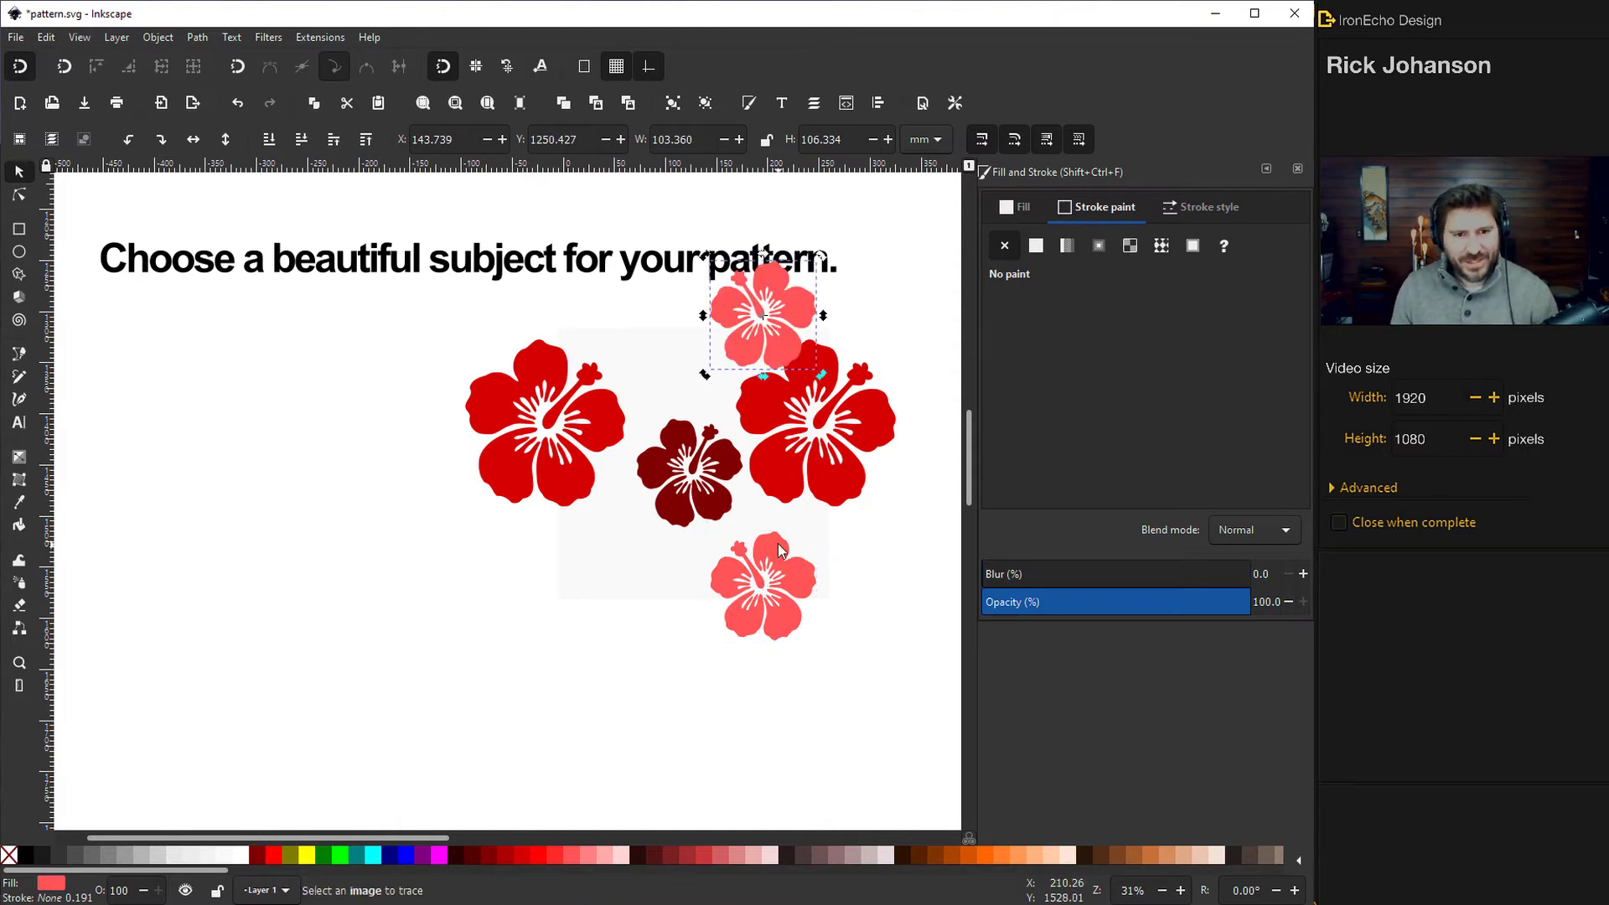
pyautogui.click(891, 362)
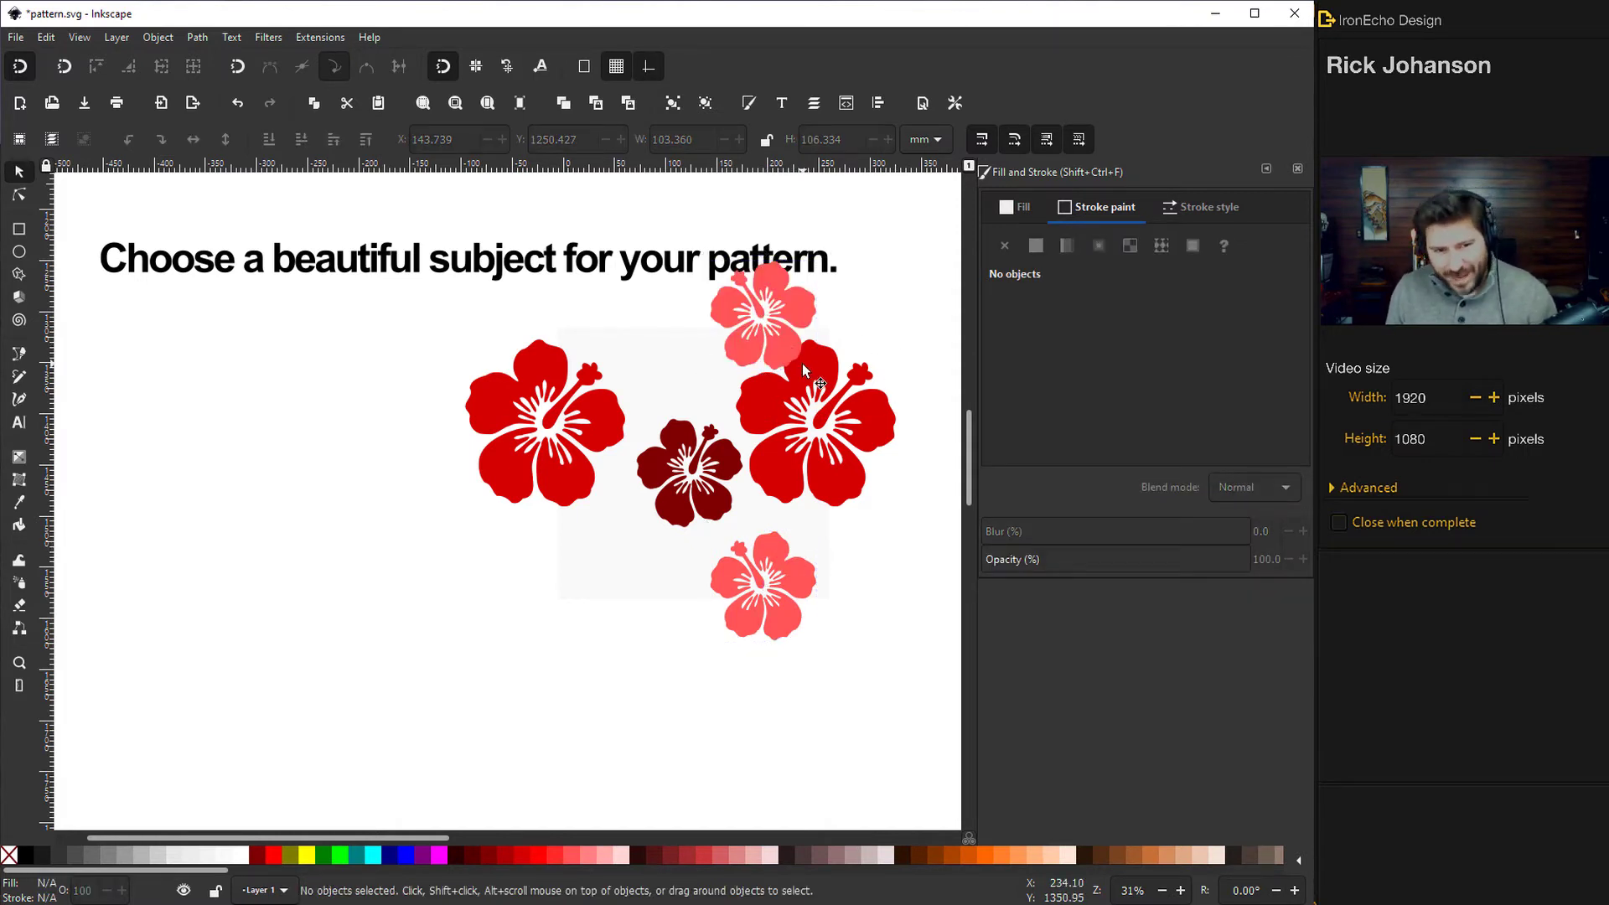
pyautogui.click(670, 267)
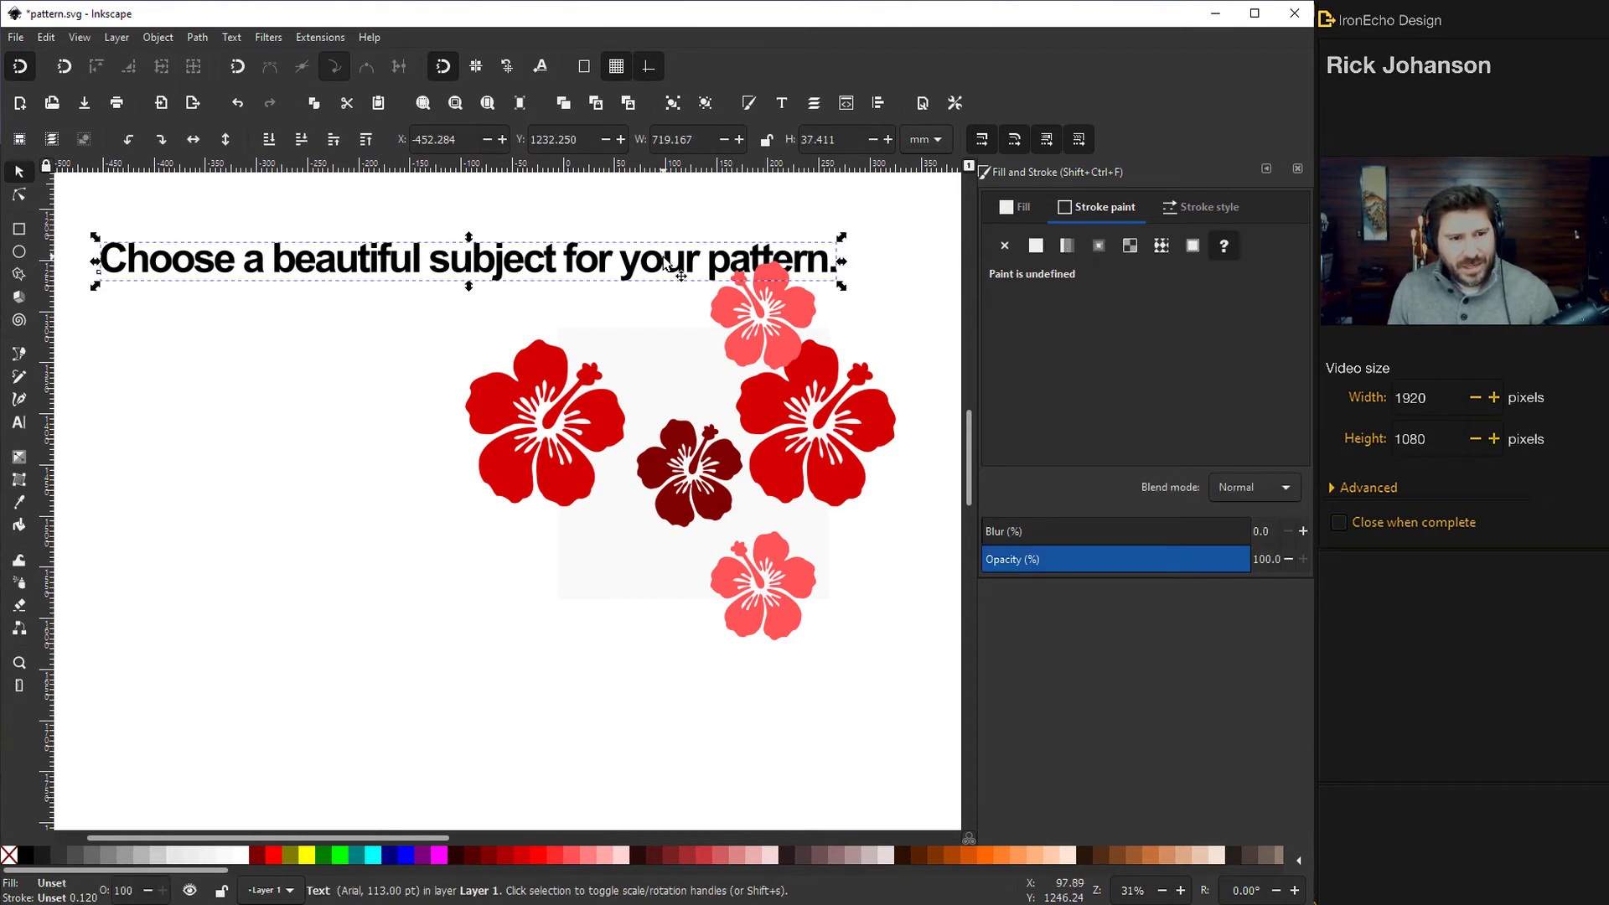
pyautogui.moveTo(666, 267); pyautogui.dragTo(539, 217)
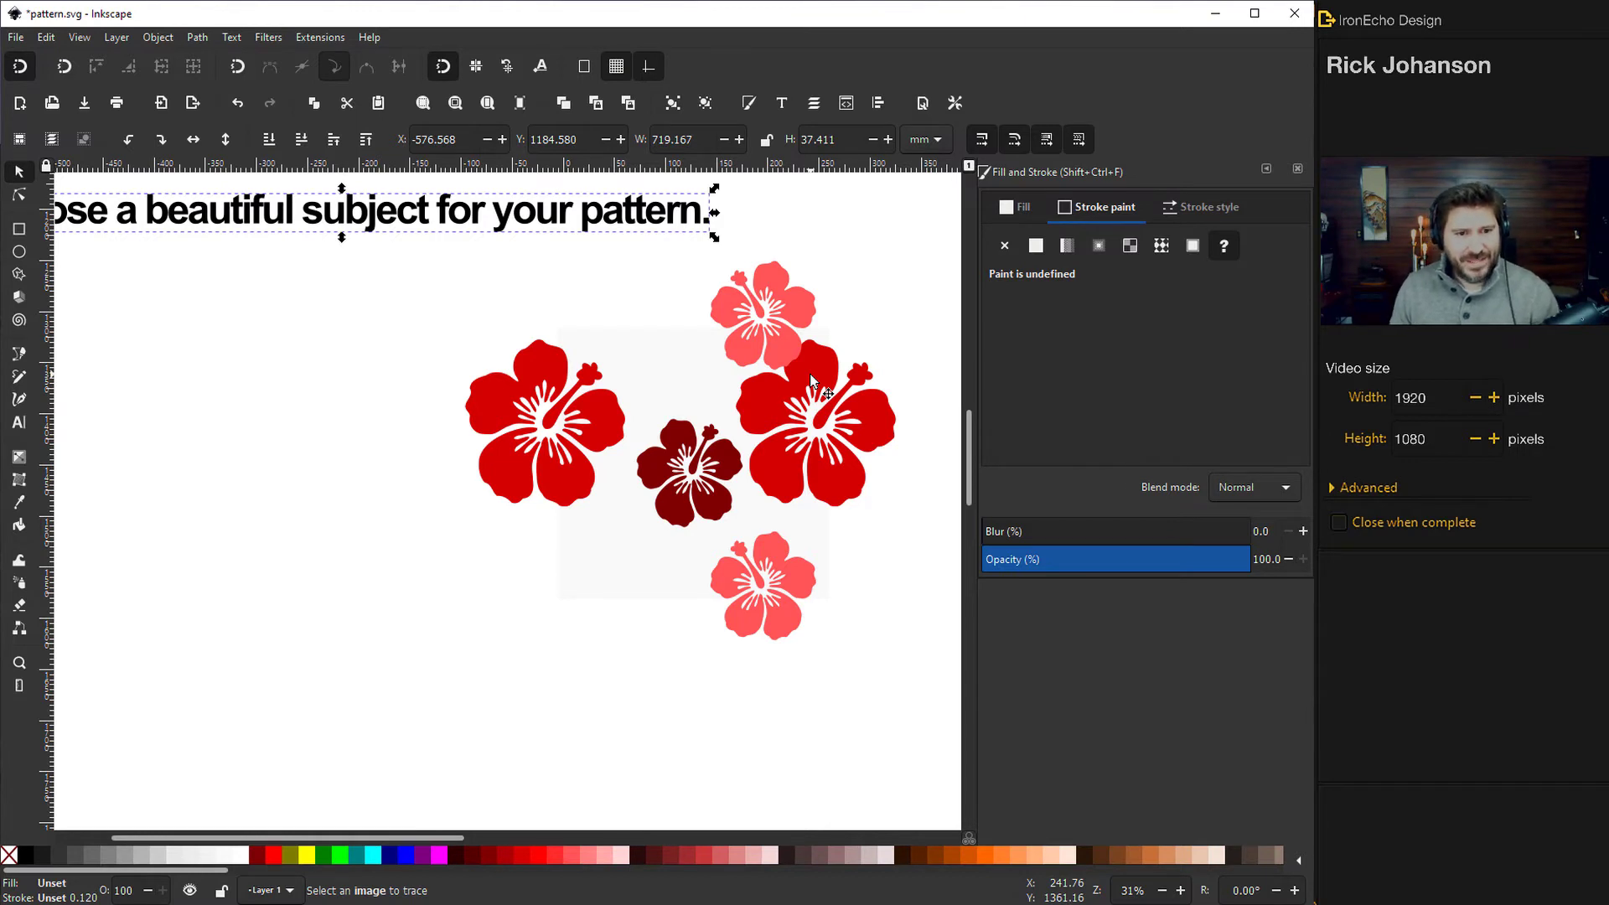
# Duplicate the top coral flower leftward, flip it vertically, rotate it, colour it light coral pink, and save.
pyautogui.click(777, 352)
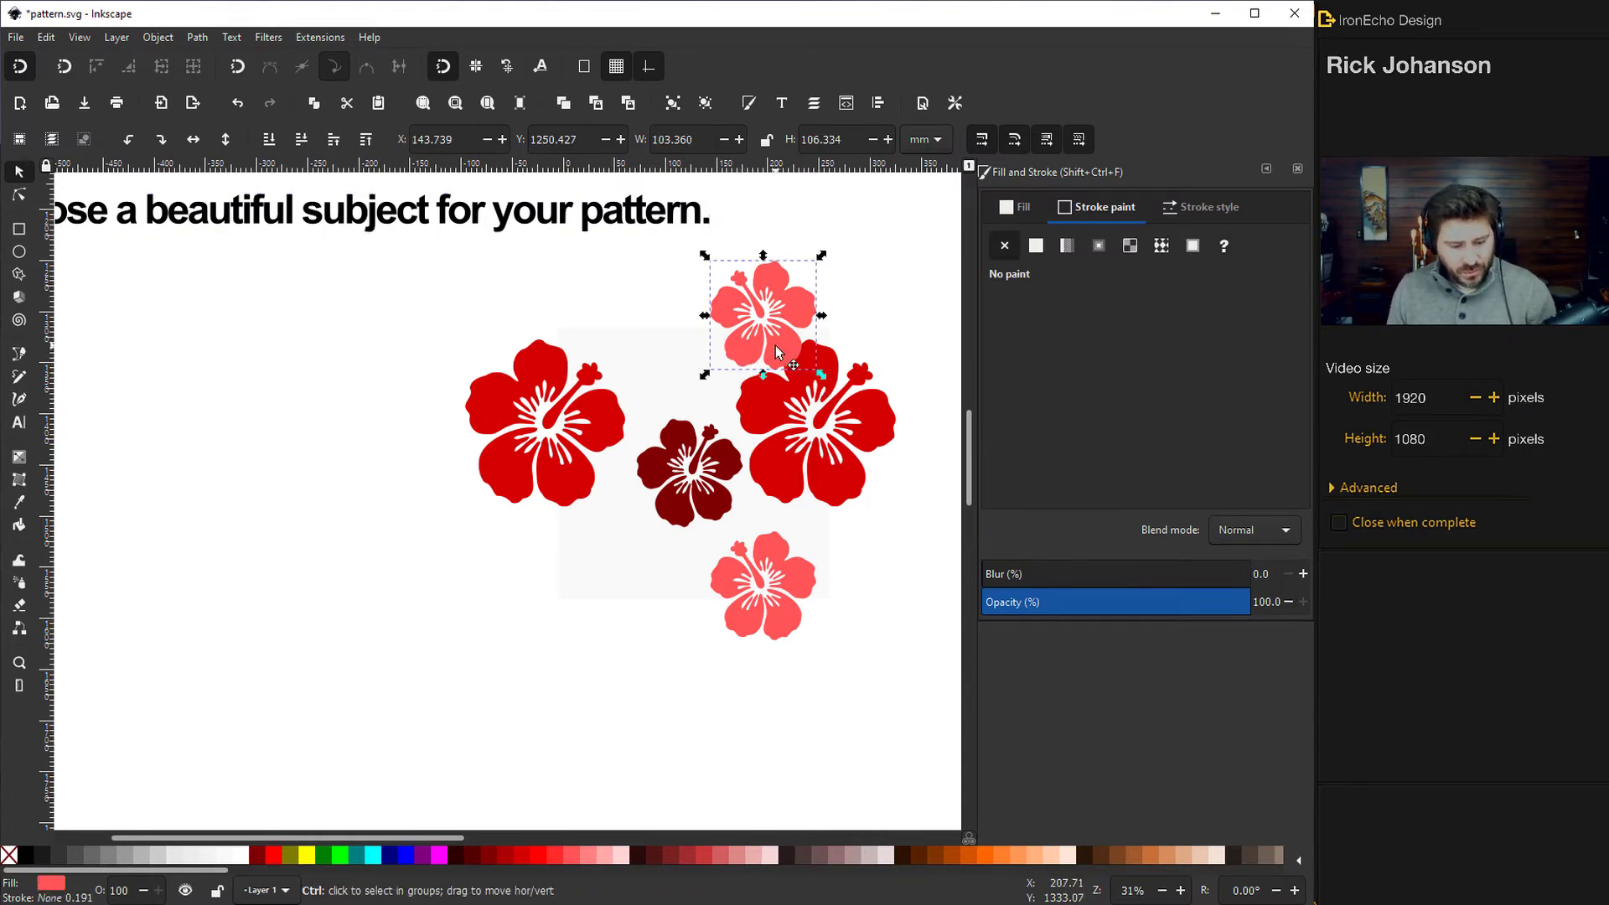
pyautogui.hotkey('ctrl', 'd')
pyautogui.moveTo(777, 352); pyautogui.dragTo(663, 351)
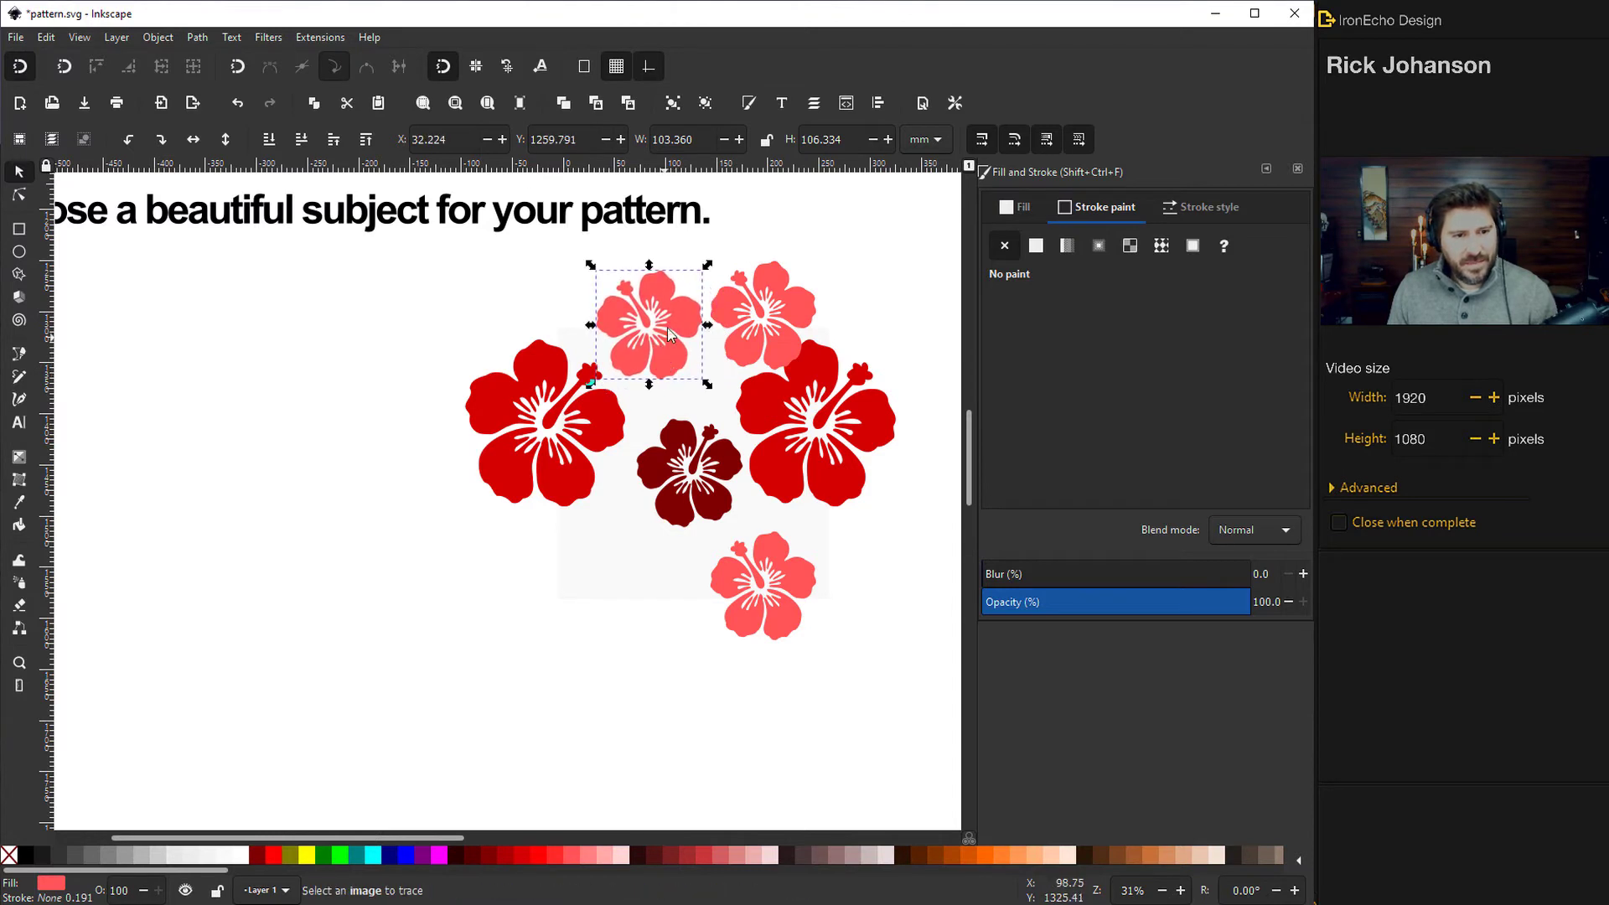
pyautogui.click(226, 139)
pyautogui.click(687, 366)
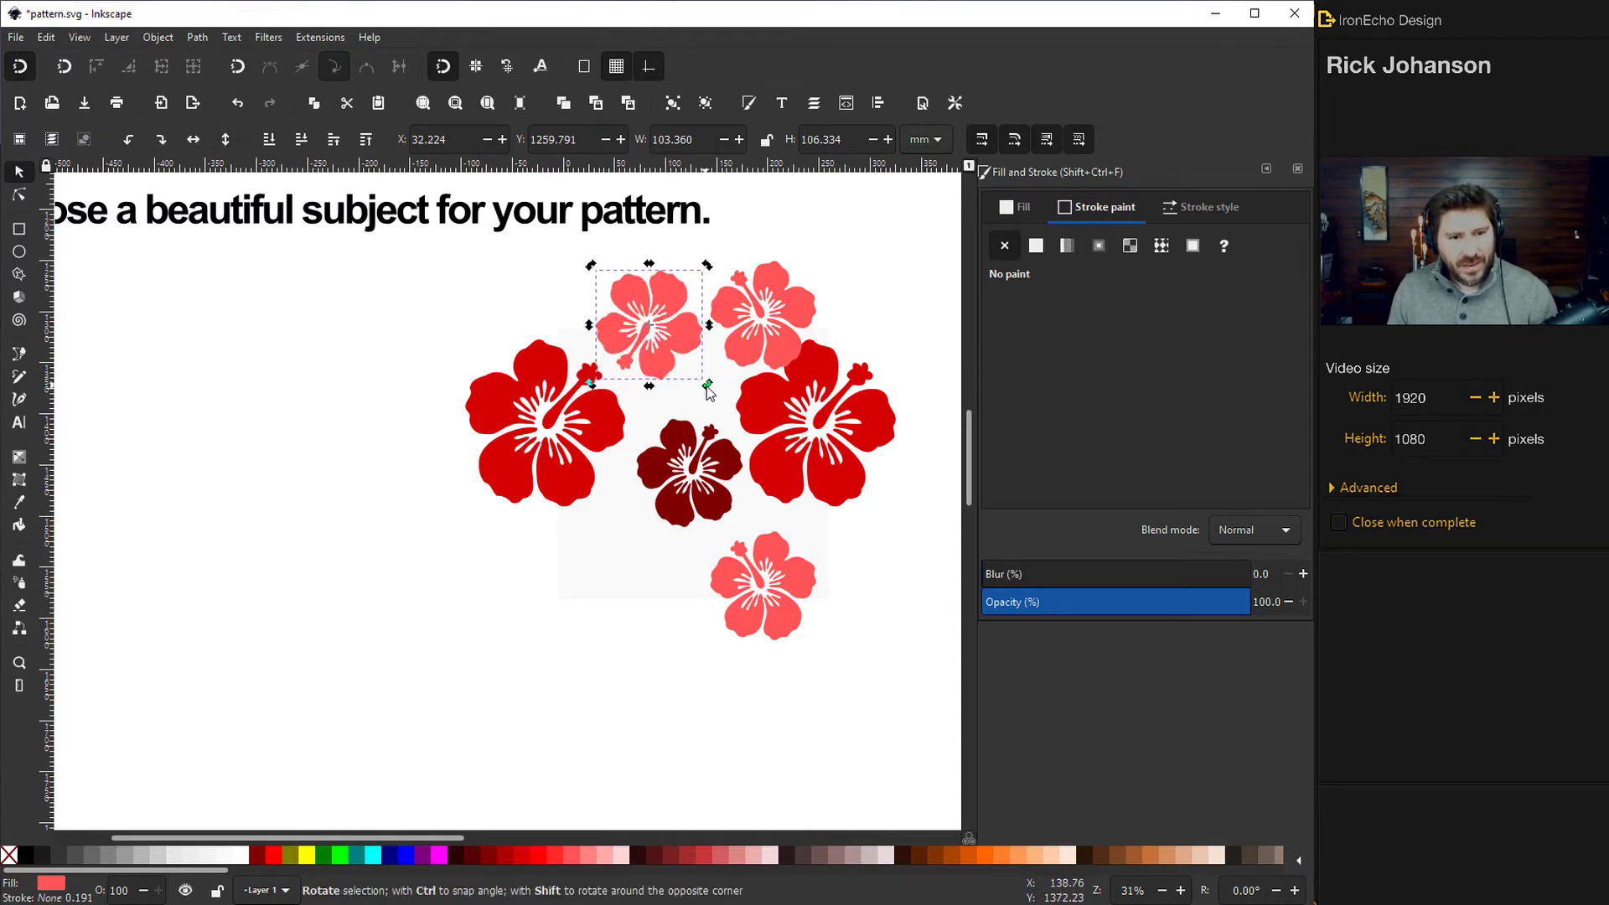
pyautogui.moveTo(707, 383); pyautogui.dragTo(671, 357)
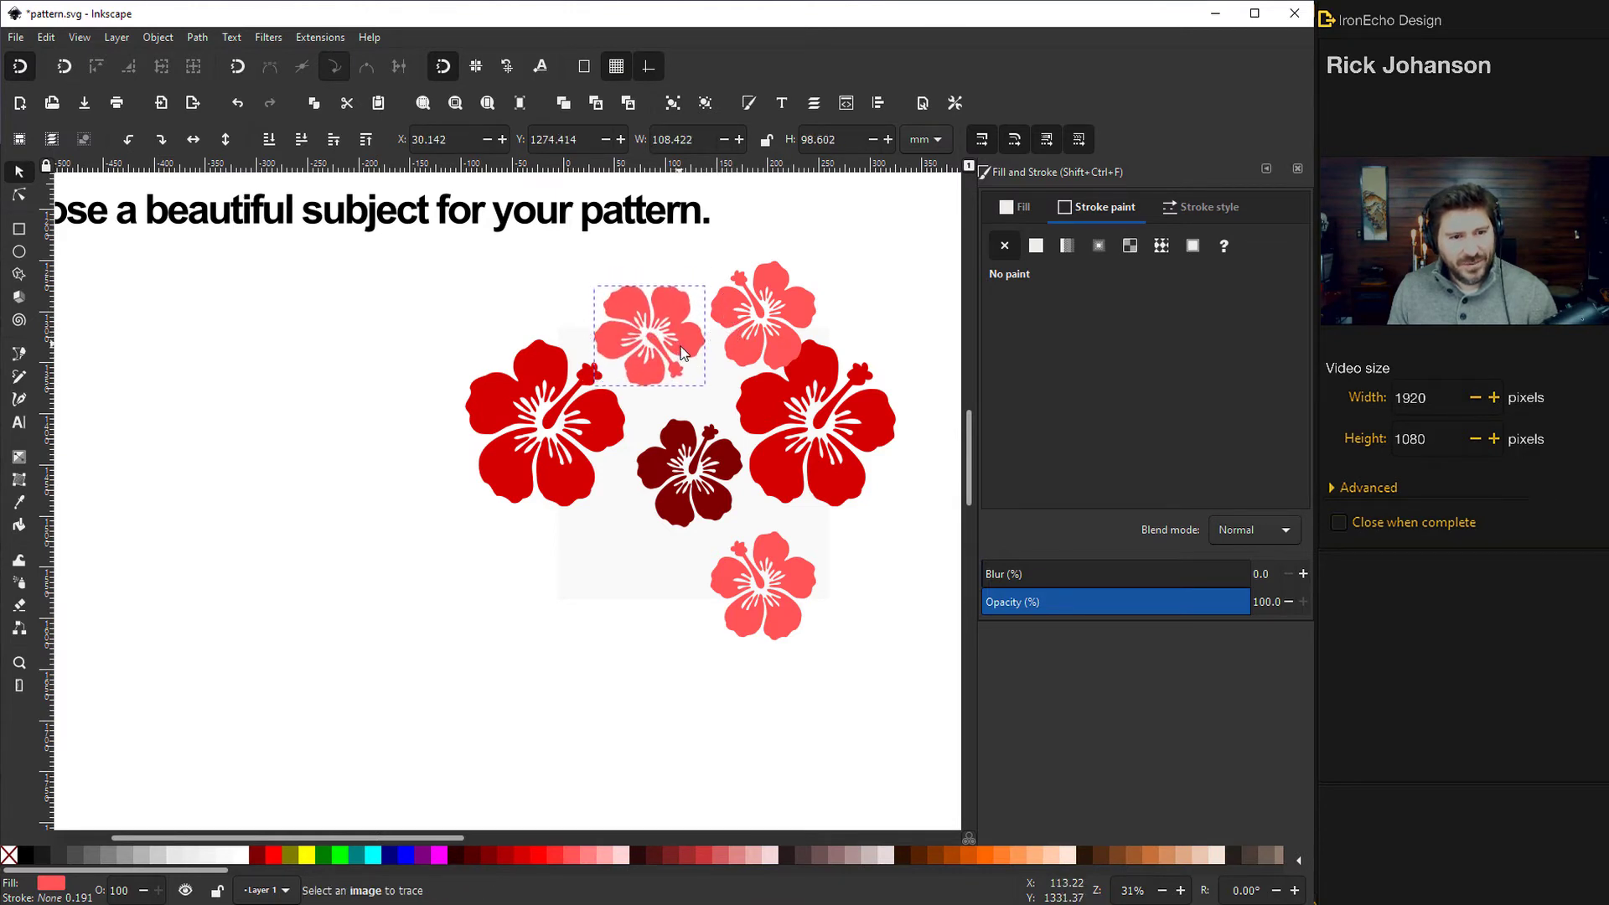
pyautogui.click(1003, 854)
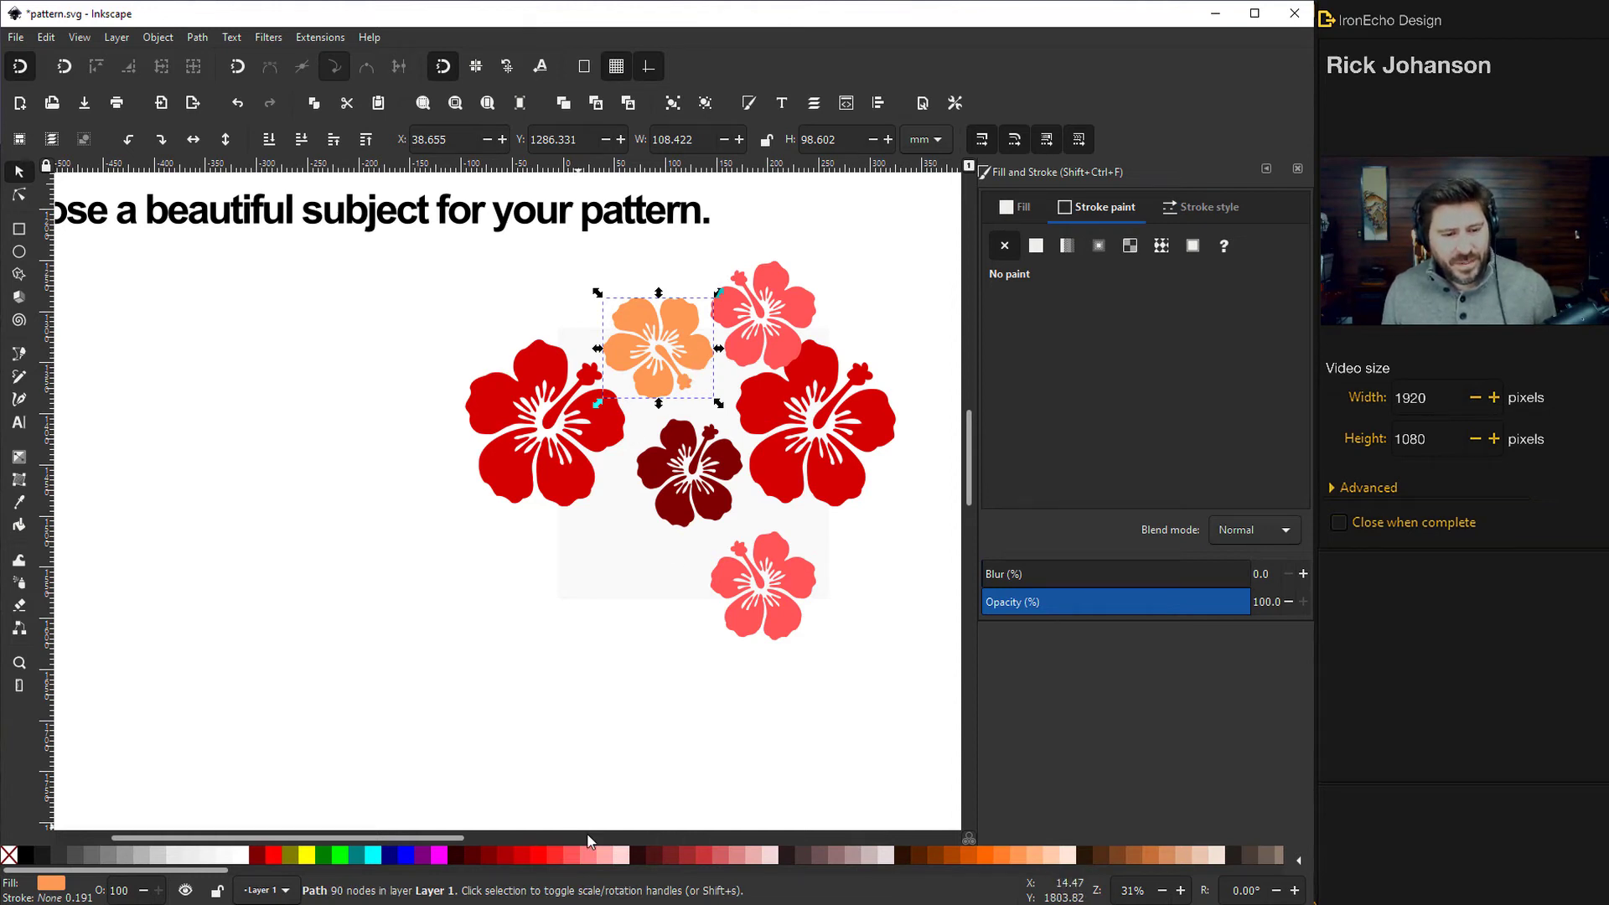
pyautogui.click(586, 855)
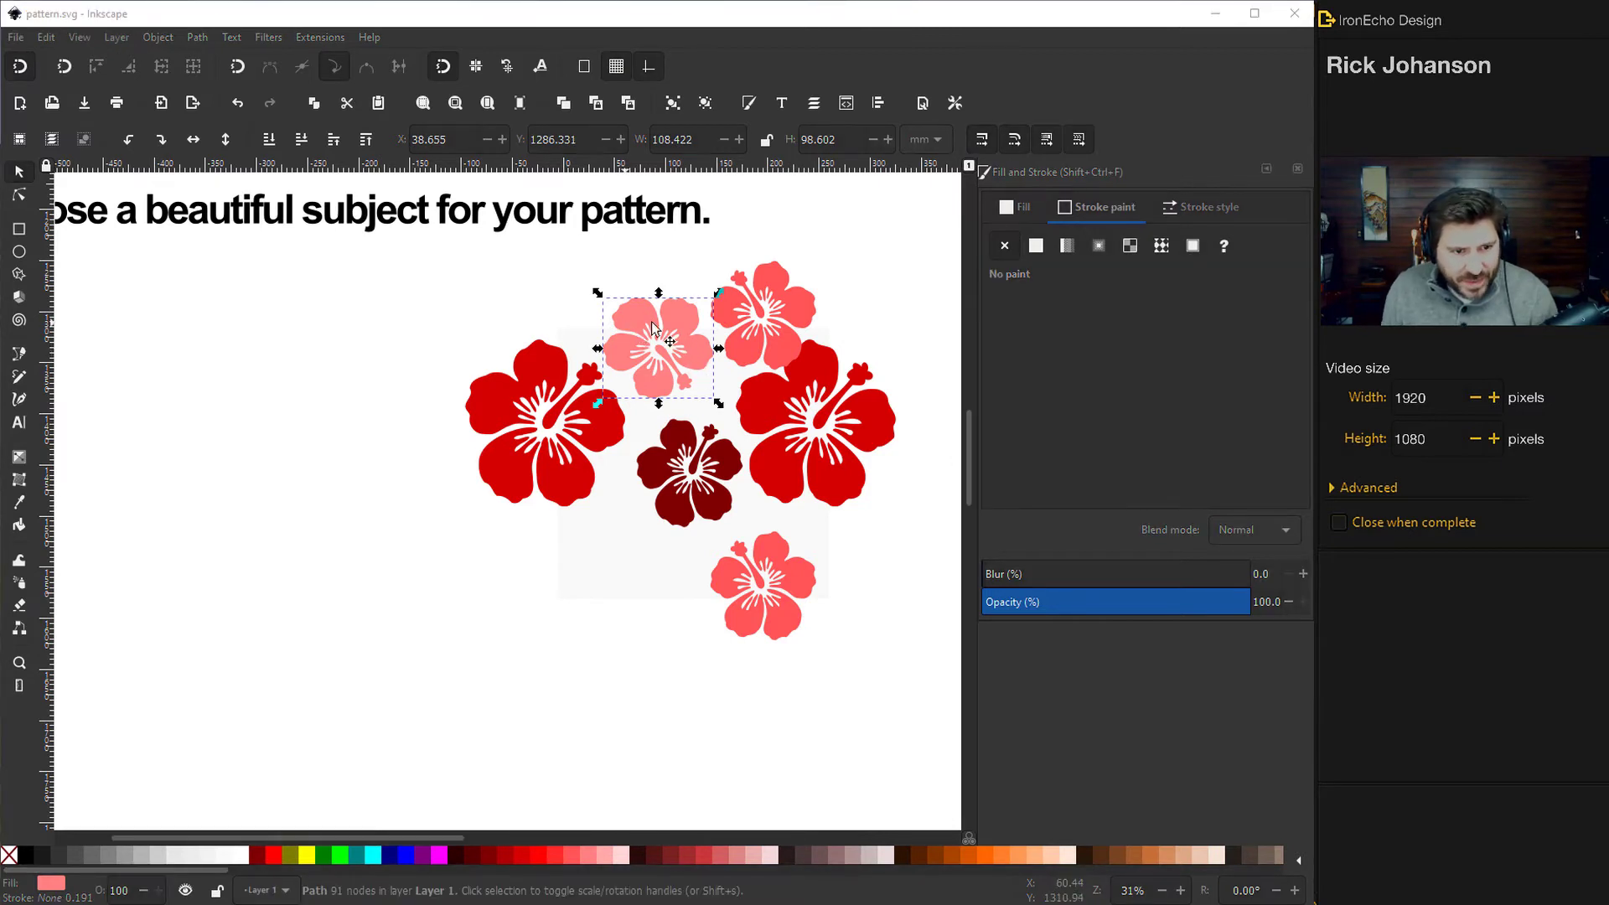
pyautogui.hotkey('ctrl', 's')
# Duplicate the pink flower below, move it left, shrink it, and give it a lighter pink.
pyautogui.click(678, 317)
pyautogui.hotkey('ctrl', 'd')
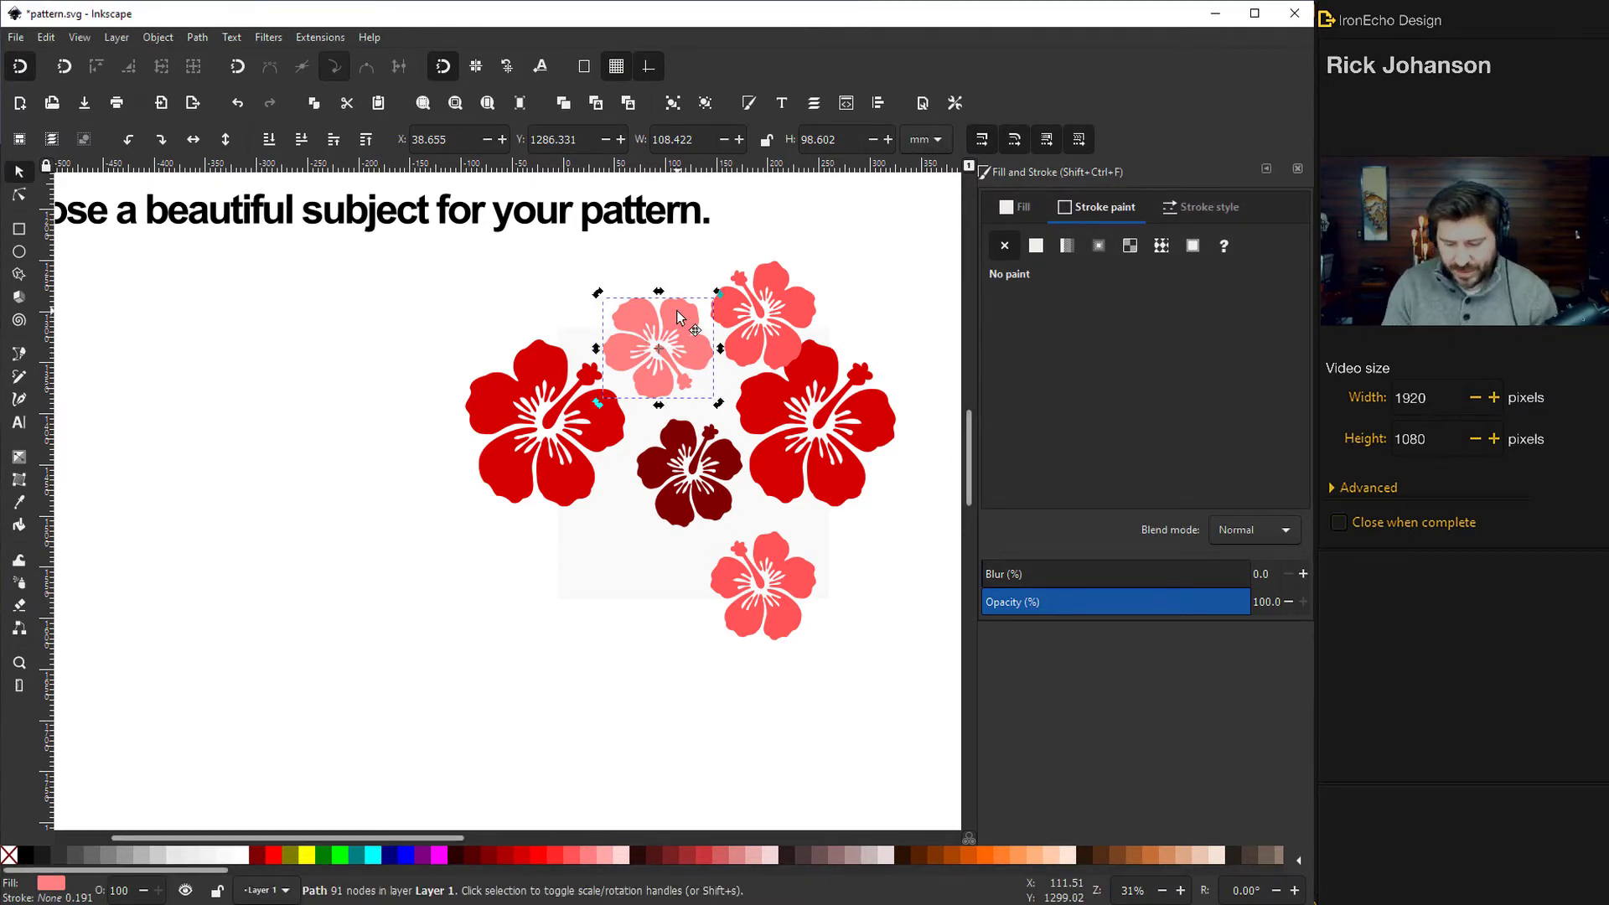
pyautogui.press('Down')
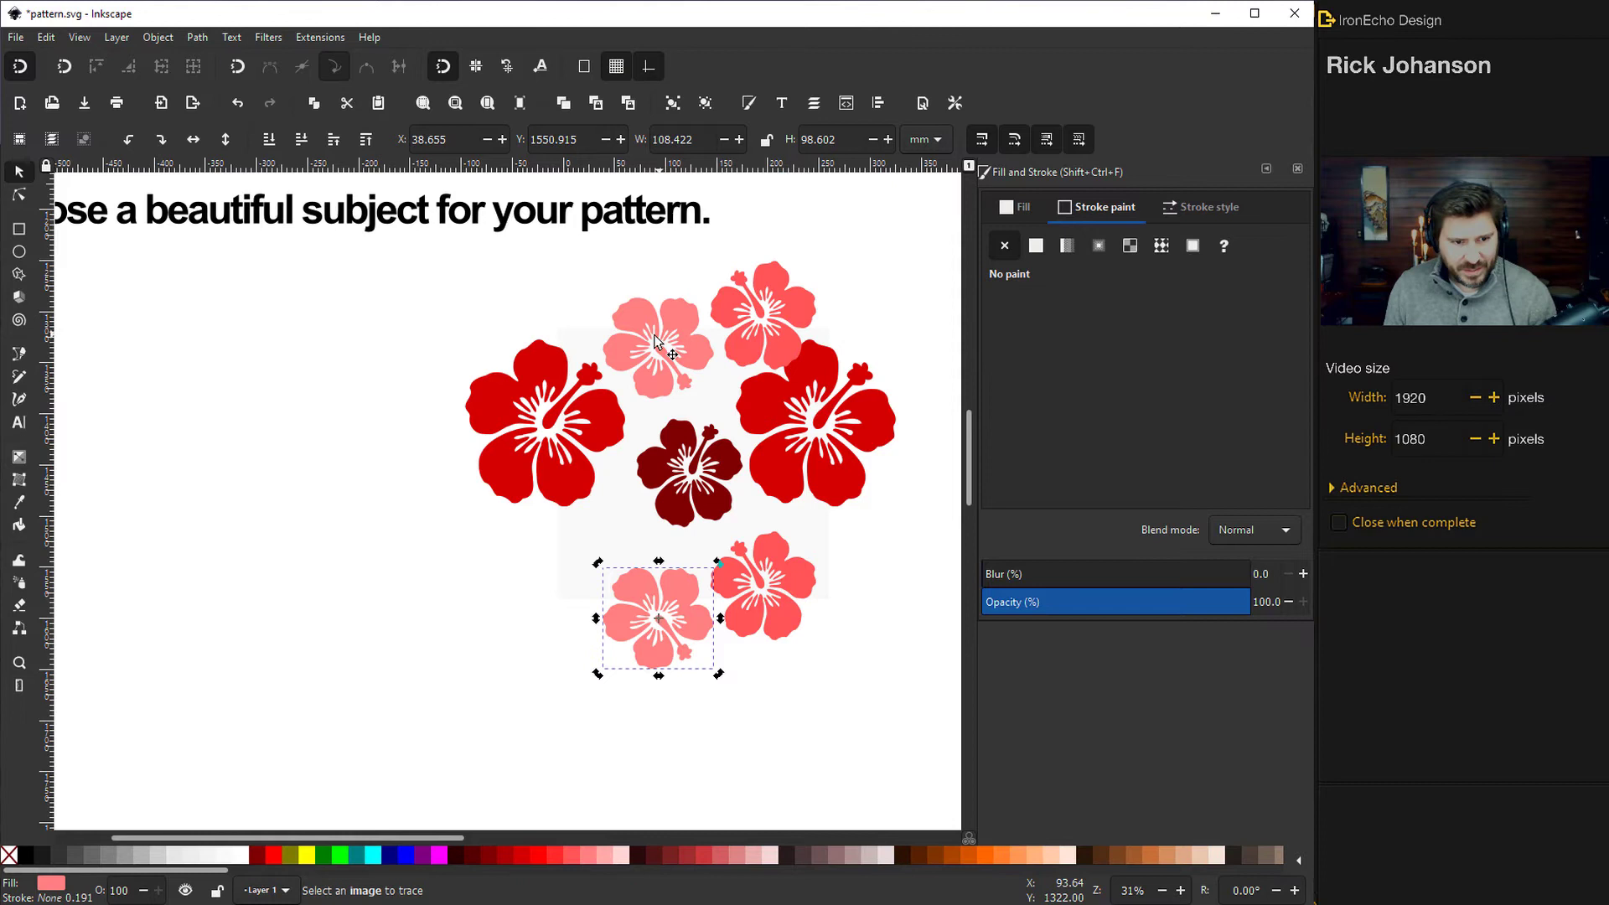
pyautogui.click(673, 587)
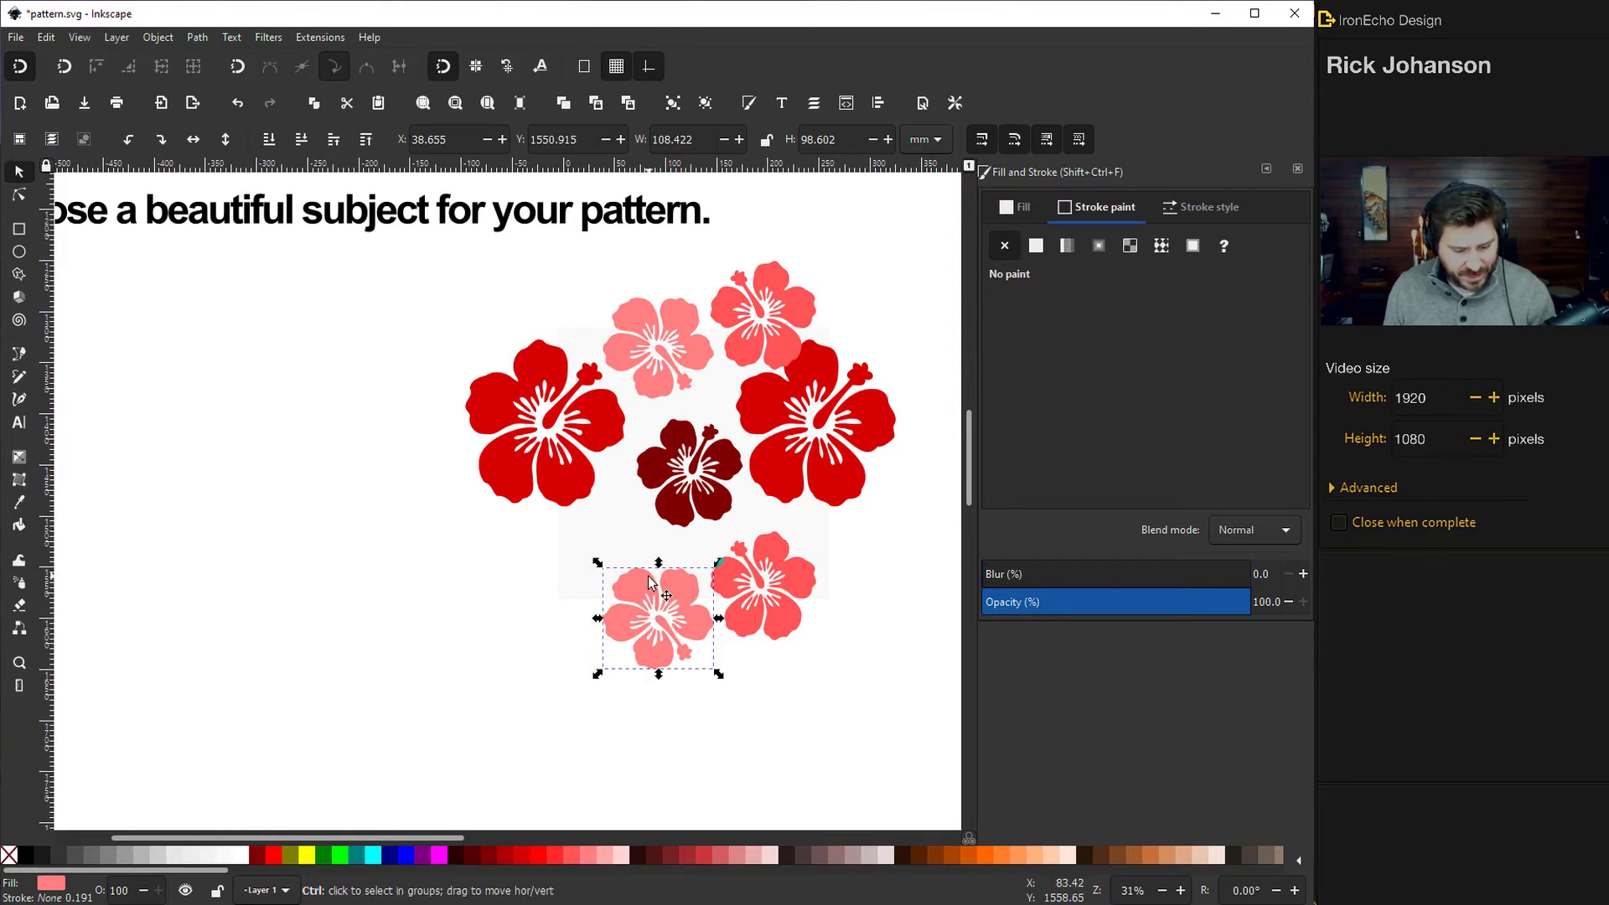
pyautogui.moveTo(669, 591); pyautogui.dragTo(466, 579)
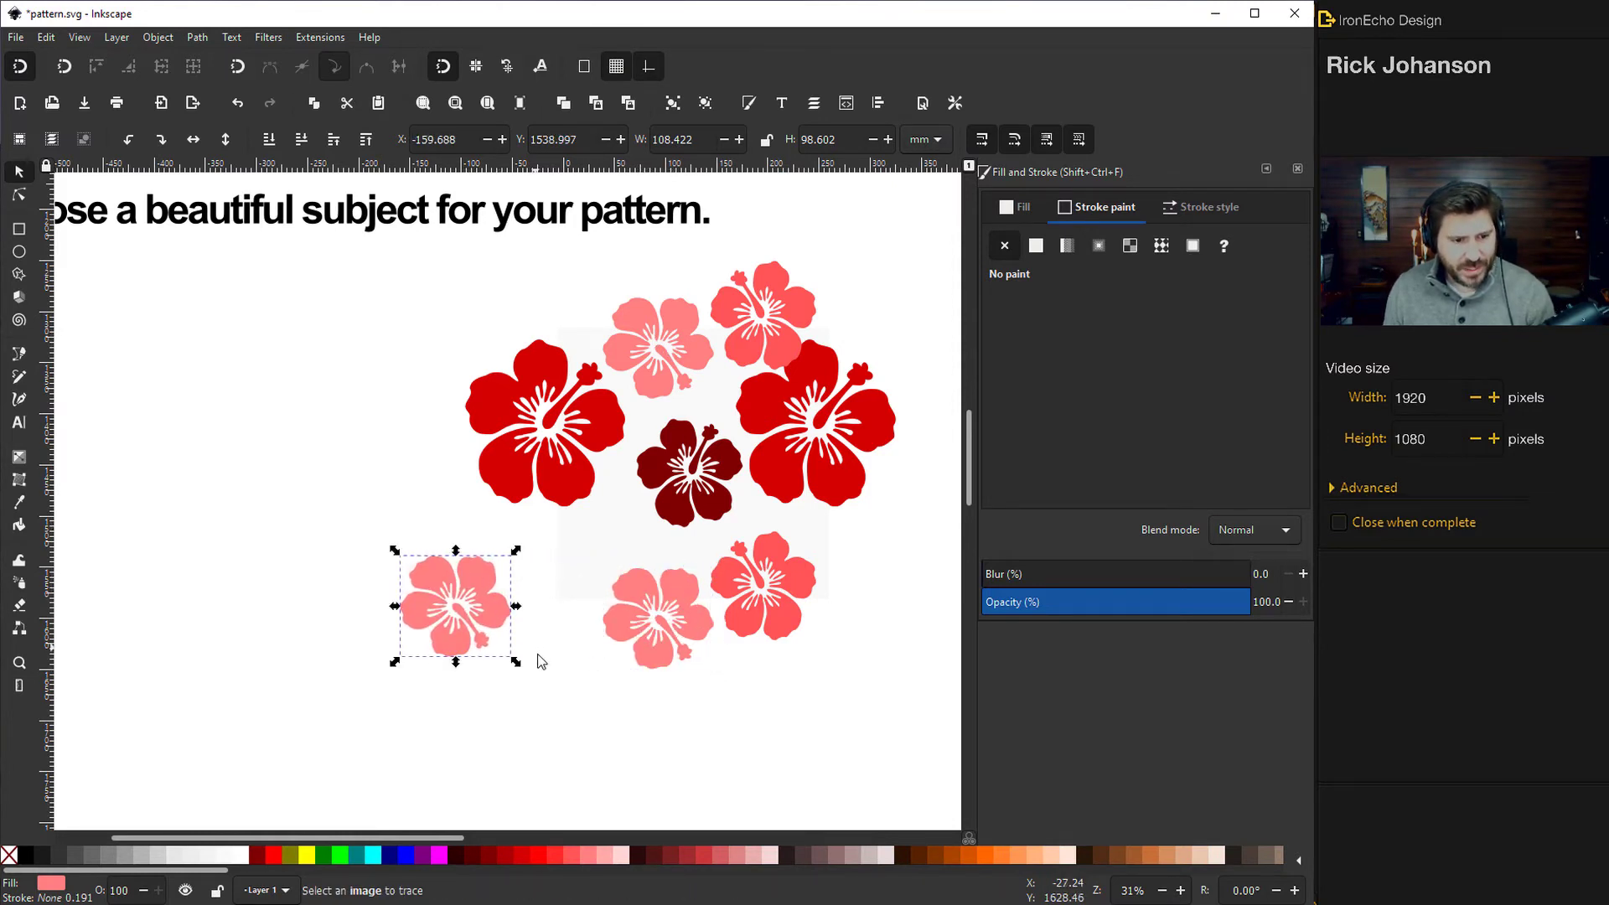
pyautogui.moveTo(516, 662)
pyautogui.mouseDown()
pyautogui.moveTo(496, 636)
pyautogui.moveTo(506, 575)
pyautogui.moveTo(495, 621)
pyautogui.moveTo(632, 536)
pyautogui.mouseUp()
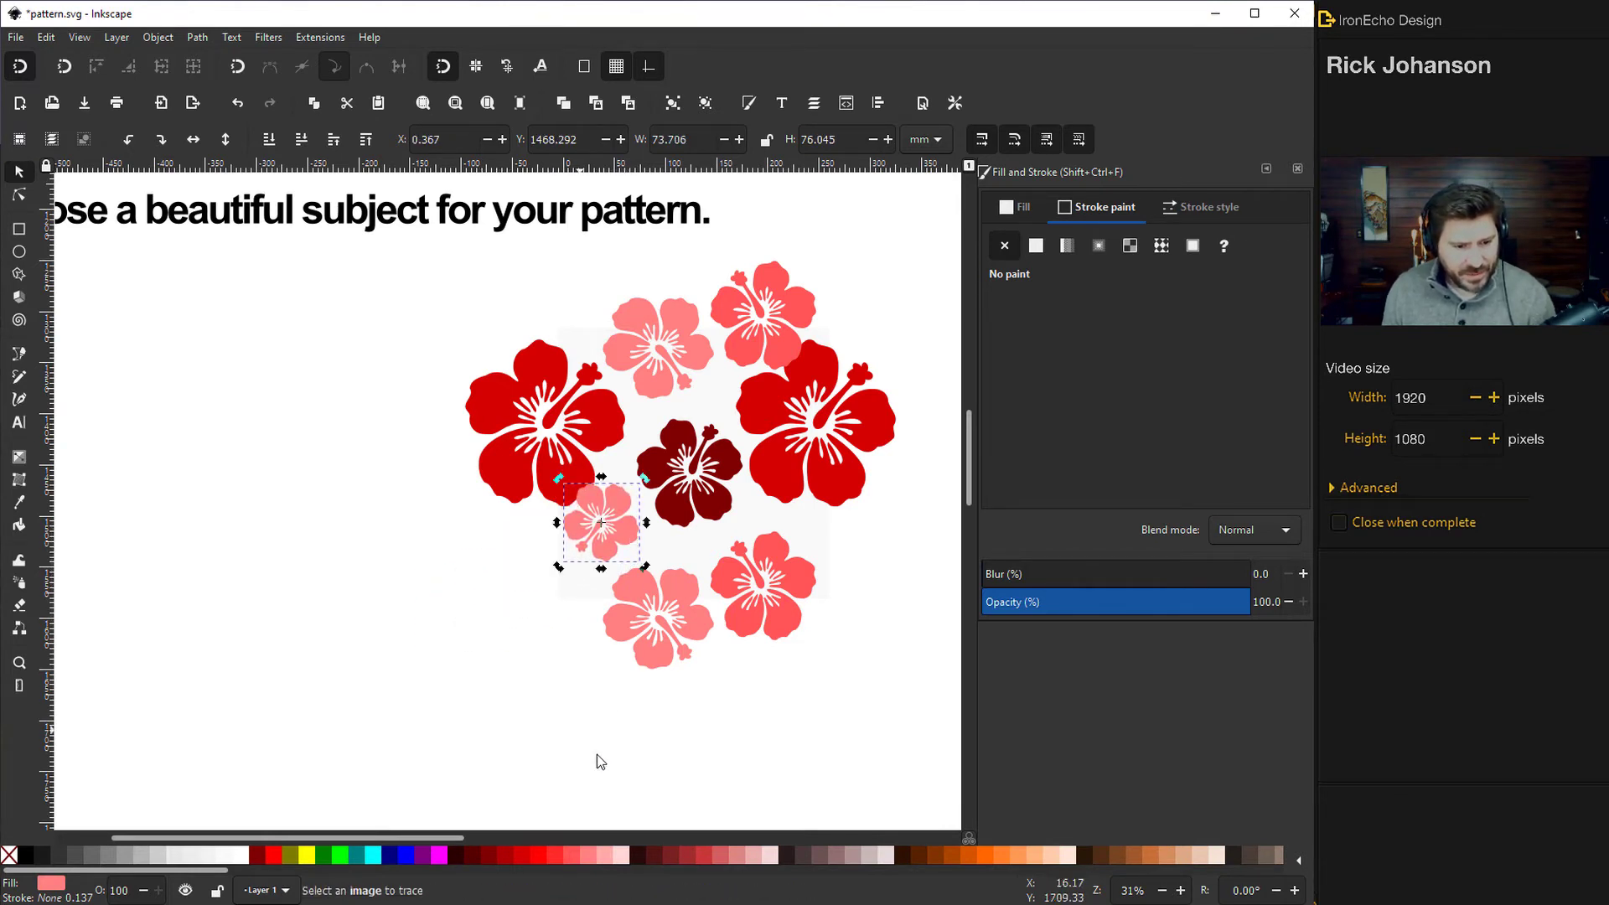
pyautogui.click(600, 856)
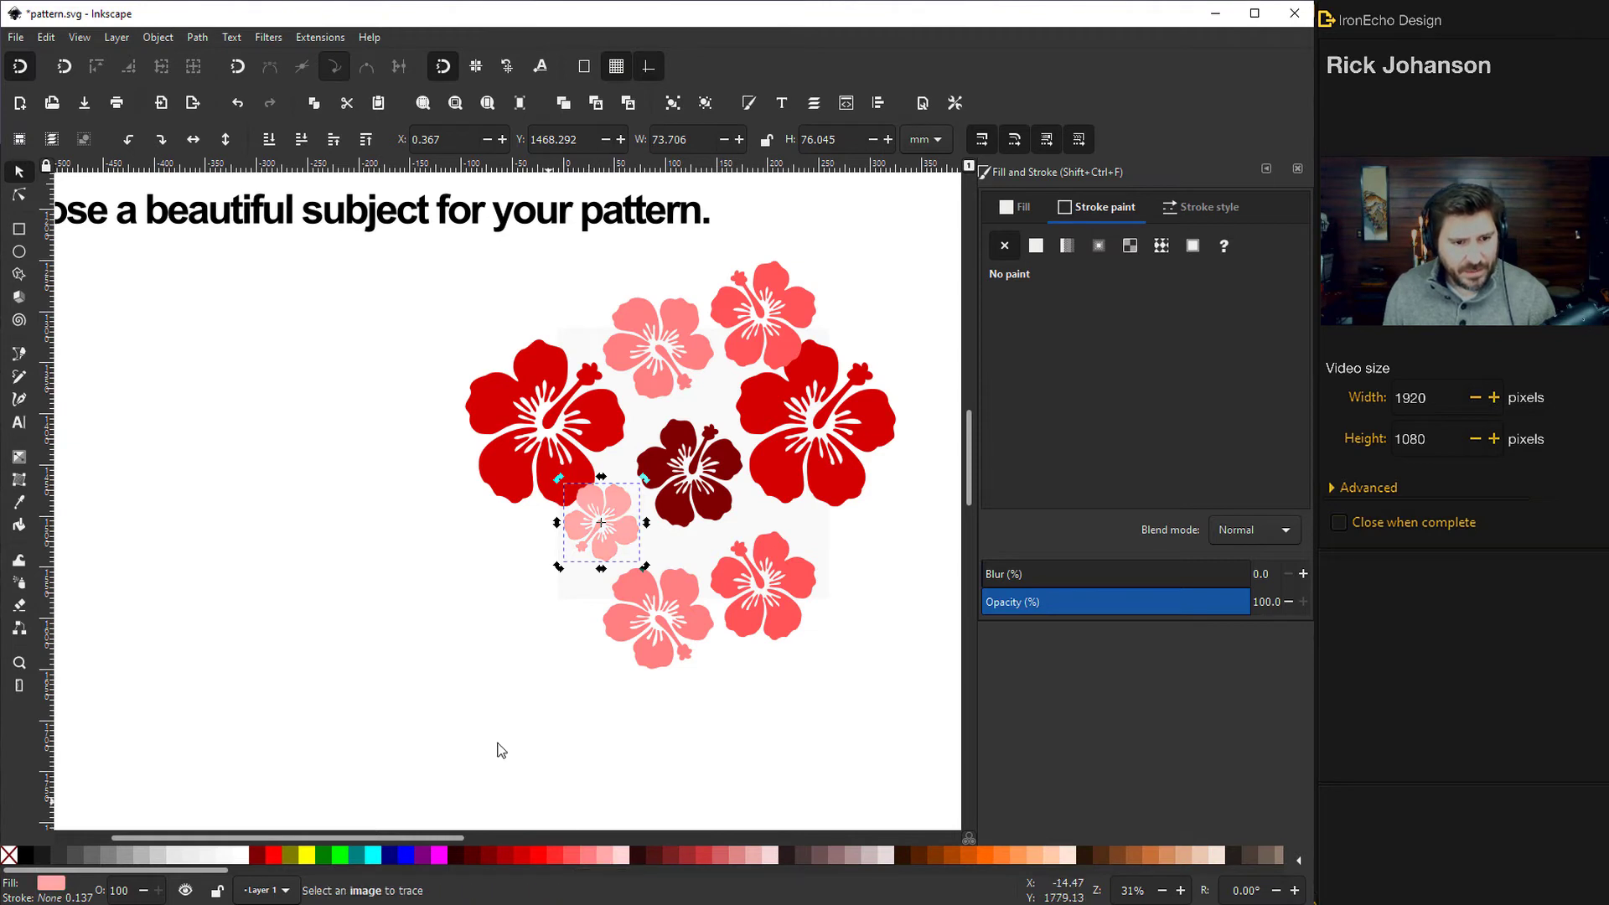
pyautogui.click(457, 674)
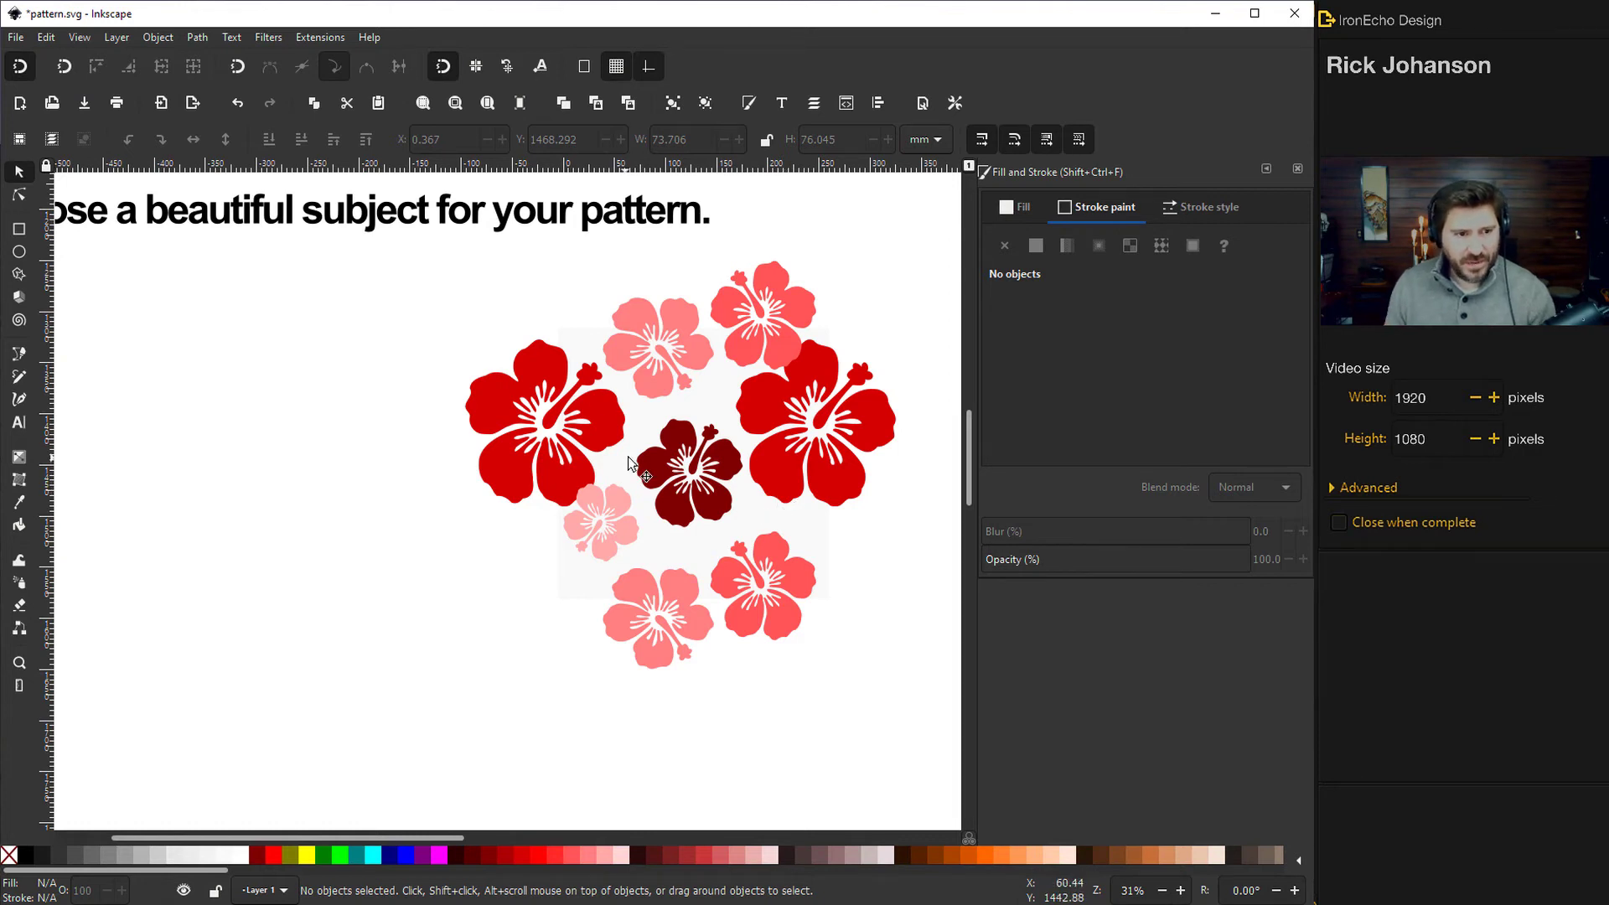
# Select all eight hibiscus flowers and group them with Object > Group.
pyautogui.click(551, 355)
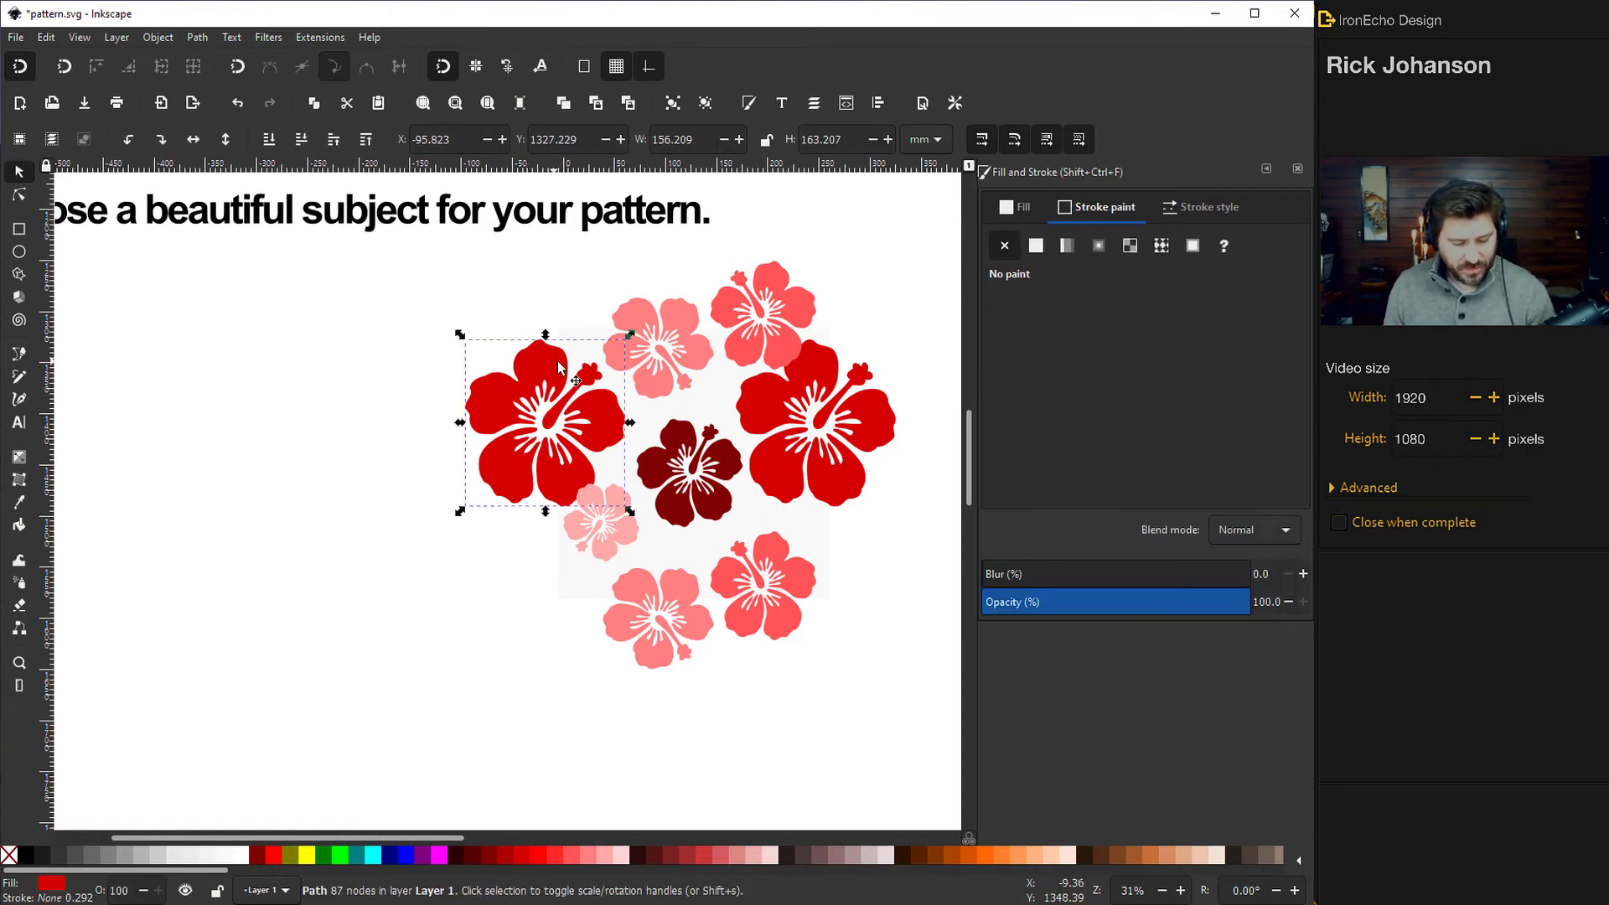
pyautogui.keyDown('shift'); pyautogui.click(644, 318); pyautogui.keyUp('shift')
pyautogui.keyDown('shift'); pyautogui.click(723, 314); pyautogui.keyUp('shift')
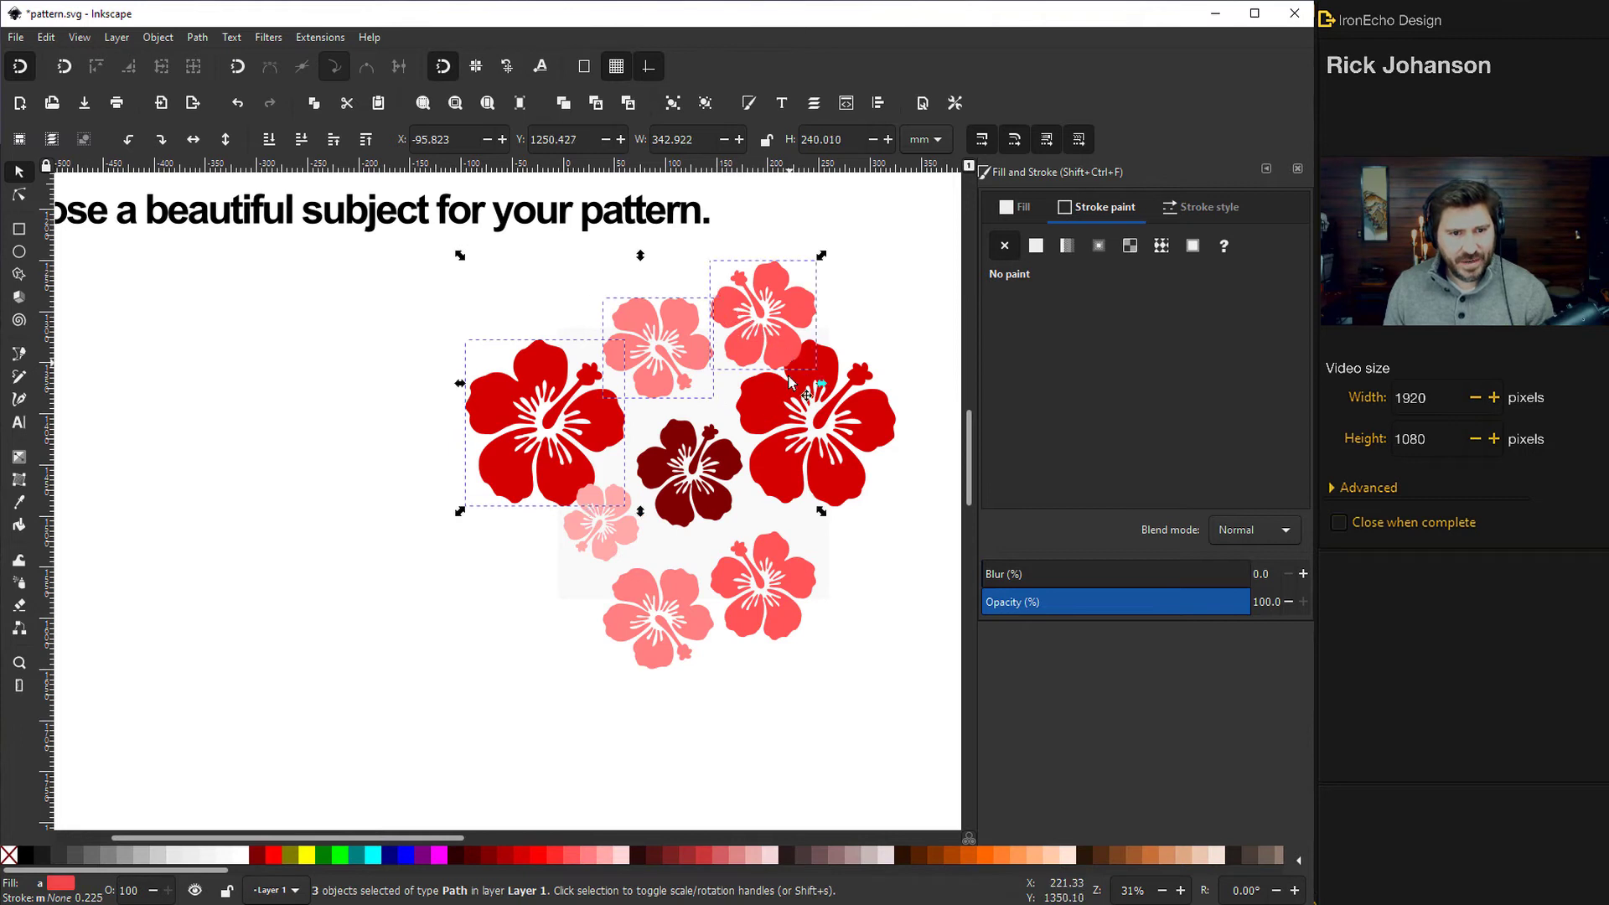
pyautogui.keyDown('shift'); pyautogui.click(796, 396); pyautogui.keyUp('shift')
pyautogui.keyDown('shift'); pyautogui.click(722, 457); pyautogui.keyUp('shift')
pyautogui.keyDown('shift'); pyautogui.click(749, 586); pyautogui.keyUp('shift')
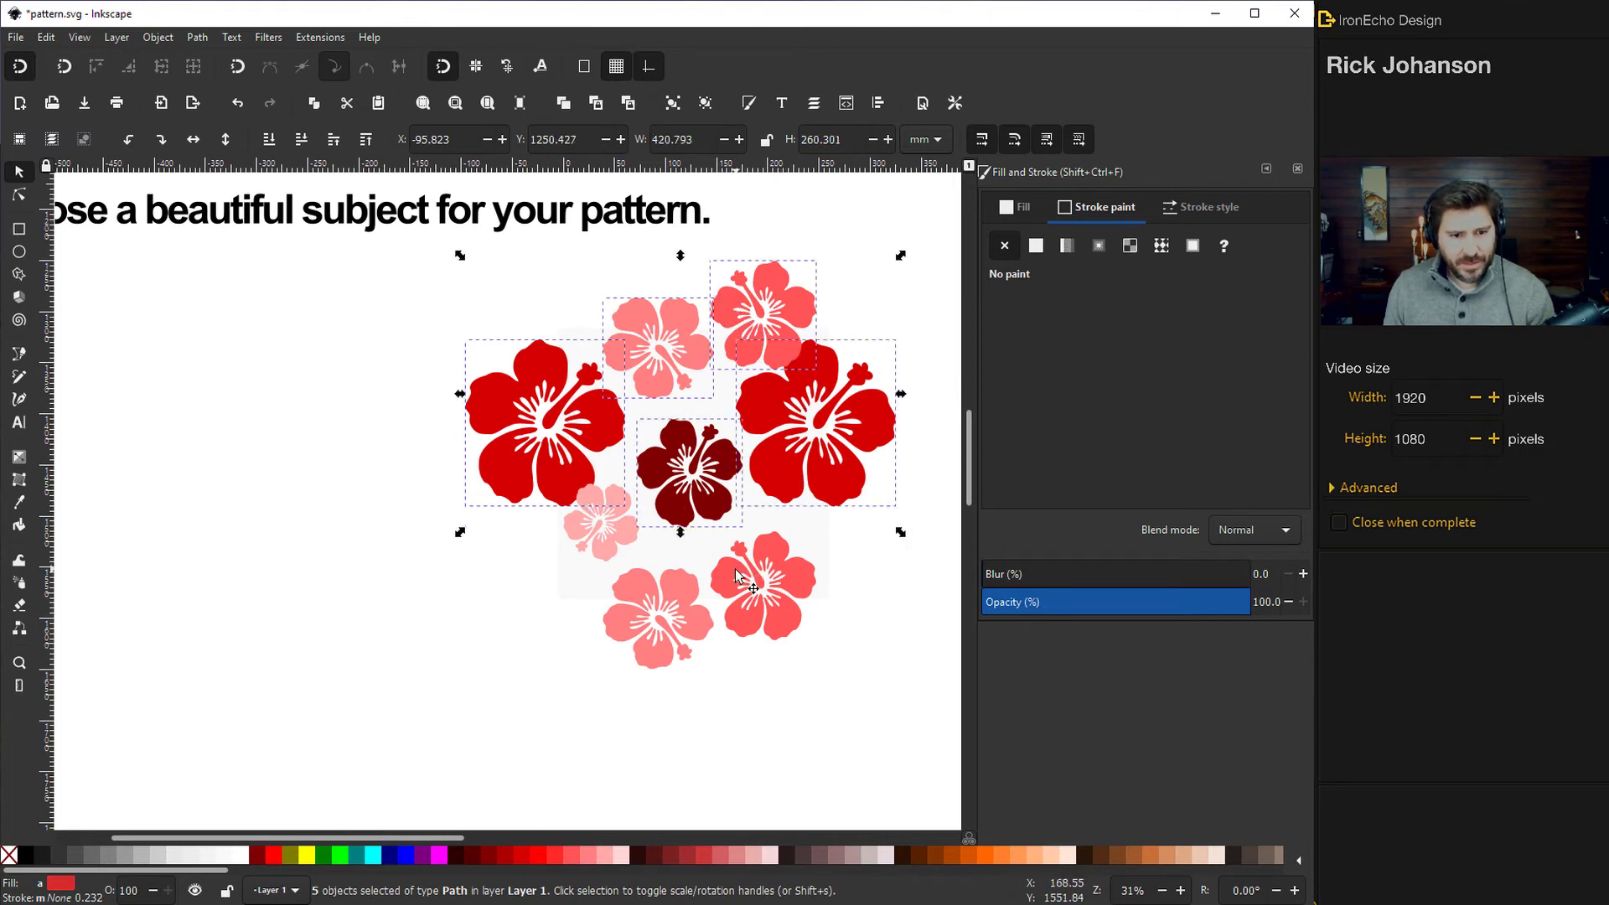
pyautogui.keyDown('shift'); pyautogui.click(673, 600); pyautogui.keyUp('shift')
pyautogui.keyDown('shift'); pyautogui.click(627, 535); pyautogui.keyUp('shift')
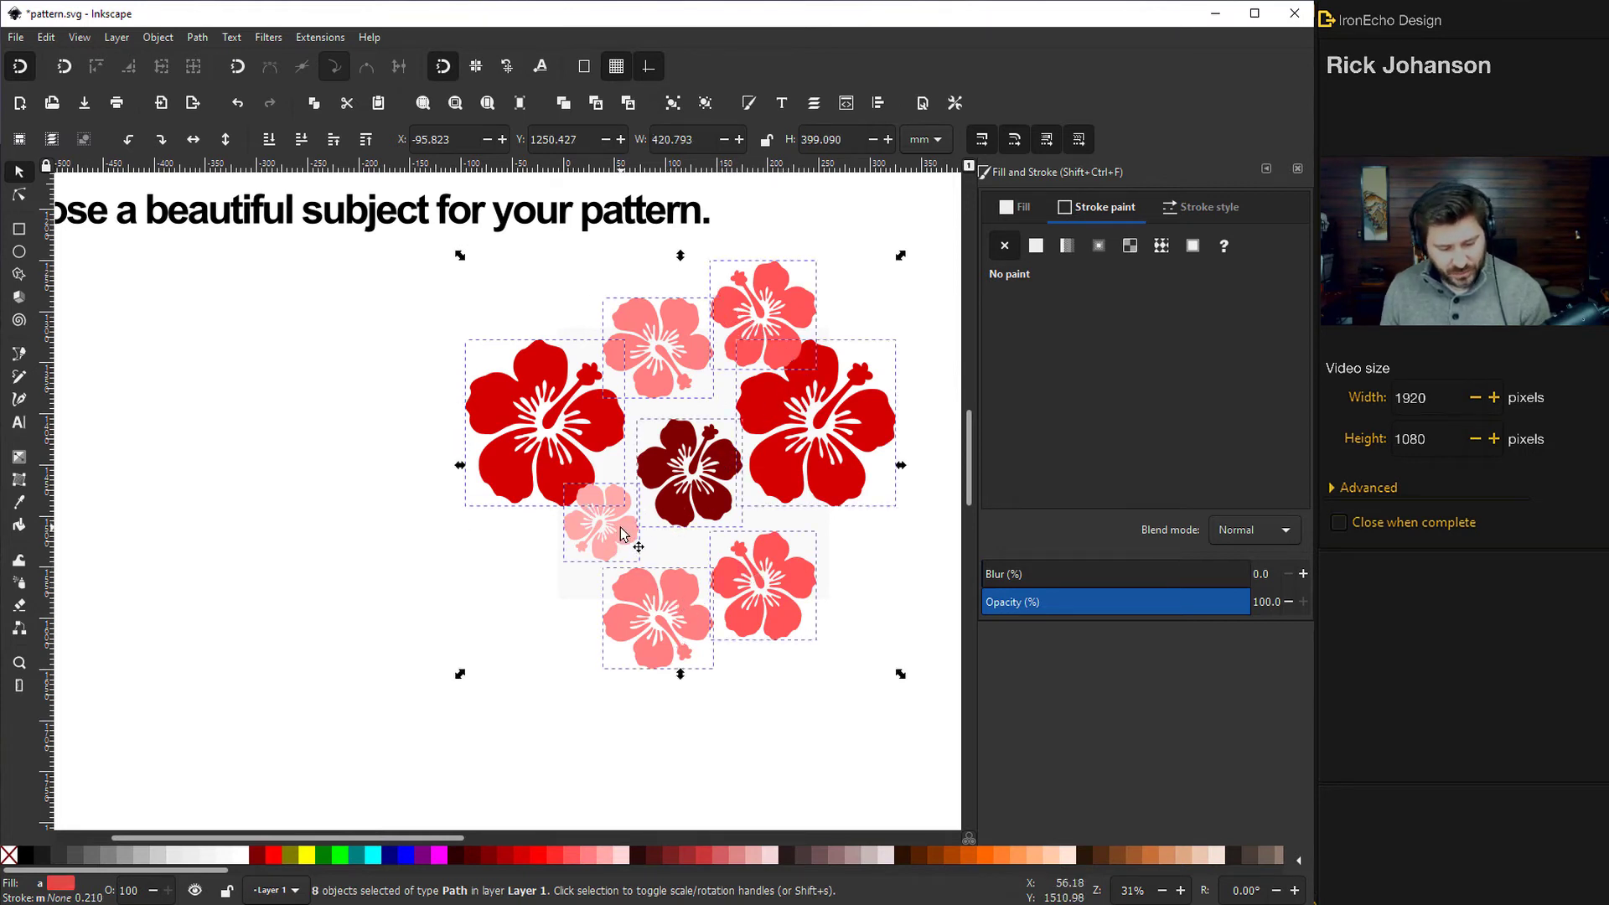
pyautogui.click(156, 38)
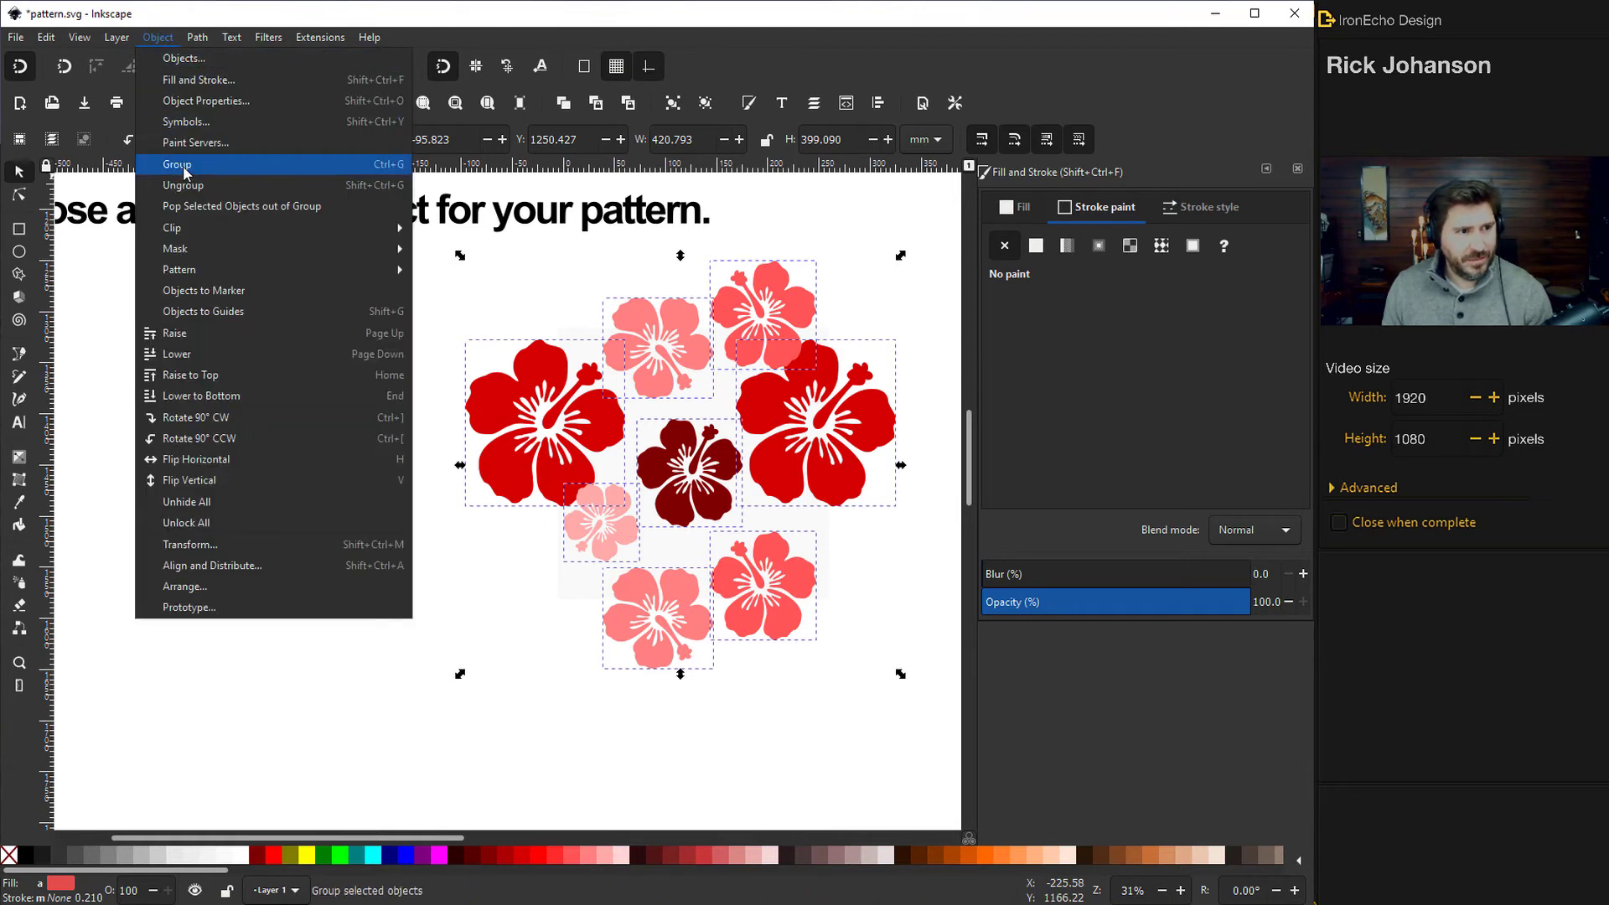
pyautogui.click(177, 165)
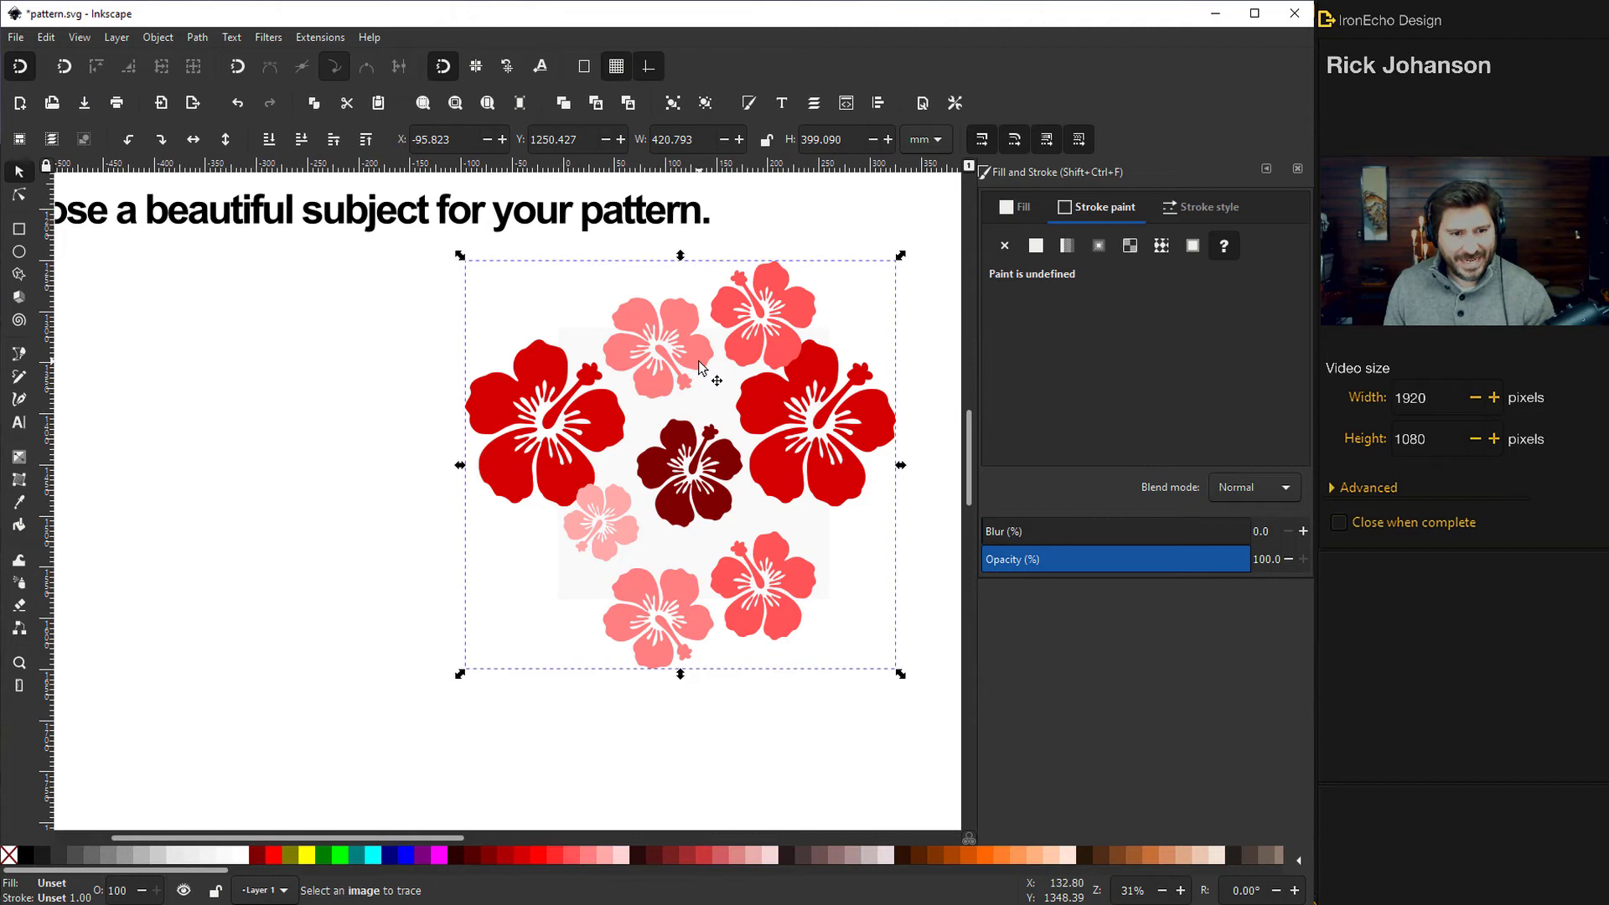
# Raise the grey square to the top and clip the flower group to it.
pyautogui.keyDown('ctrl'); pyautogui.click(713, 405); pyautogui.keyUp('ctrl')
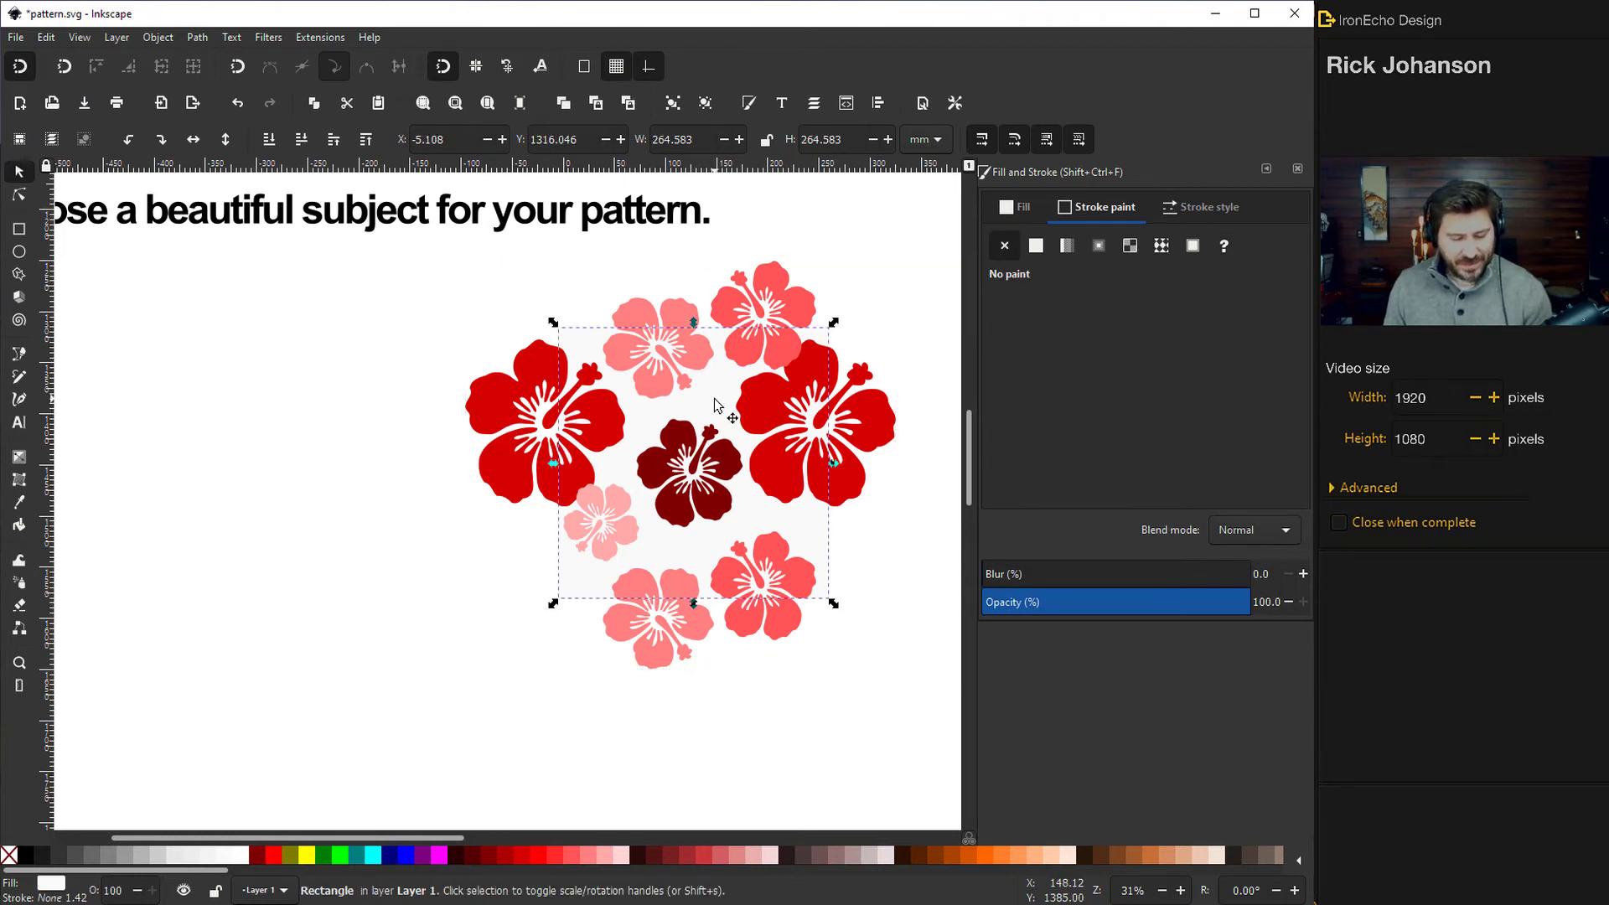
pyautogui.press('ctrl')
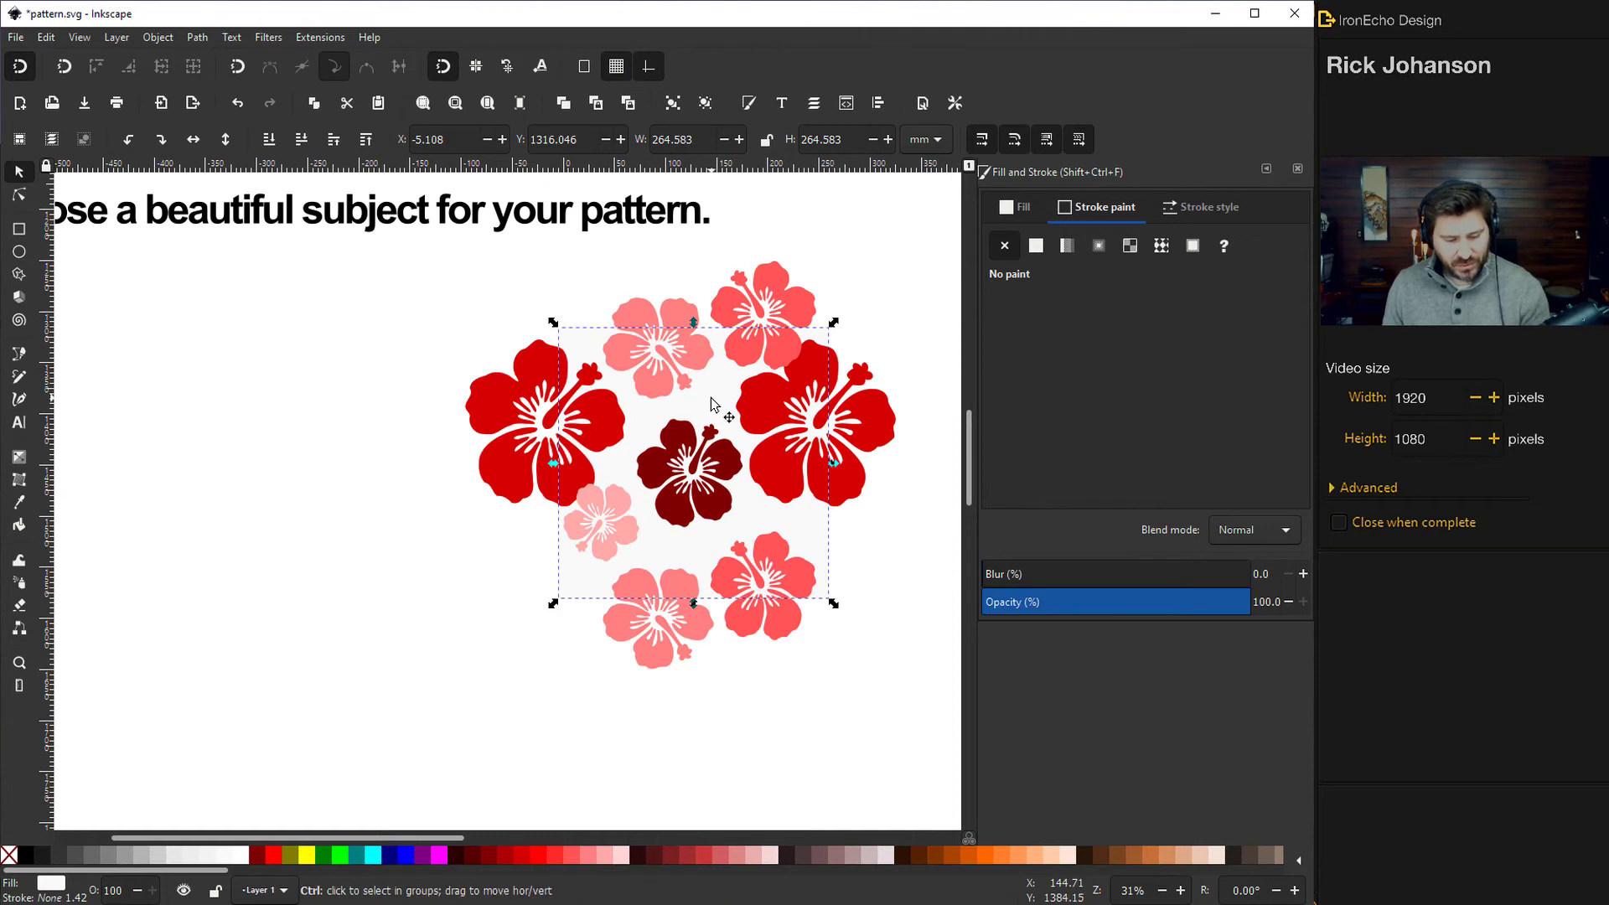
pyautogui.press('Home')
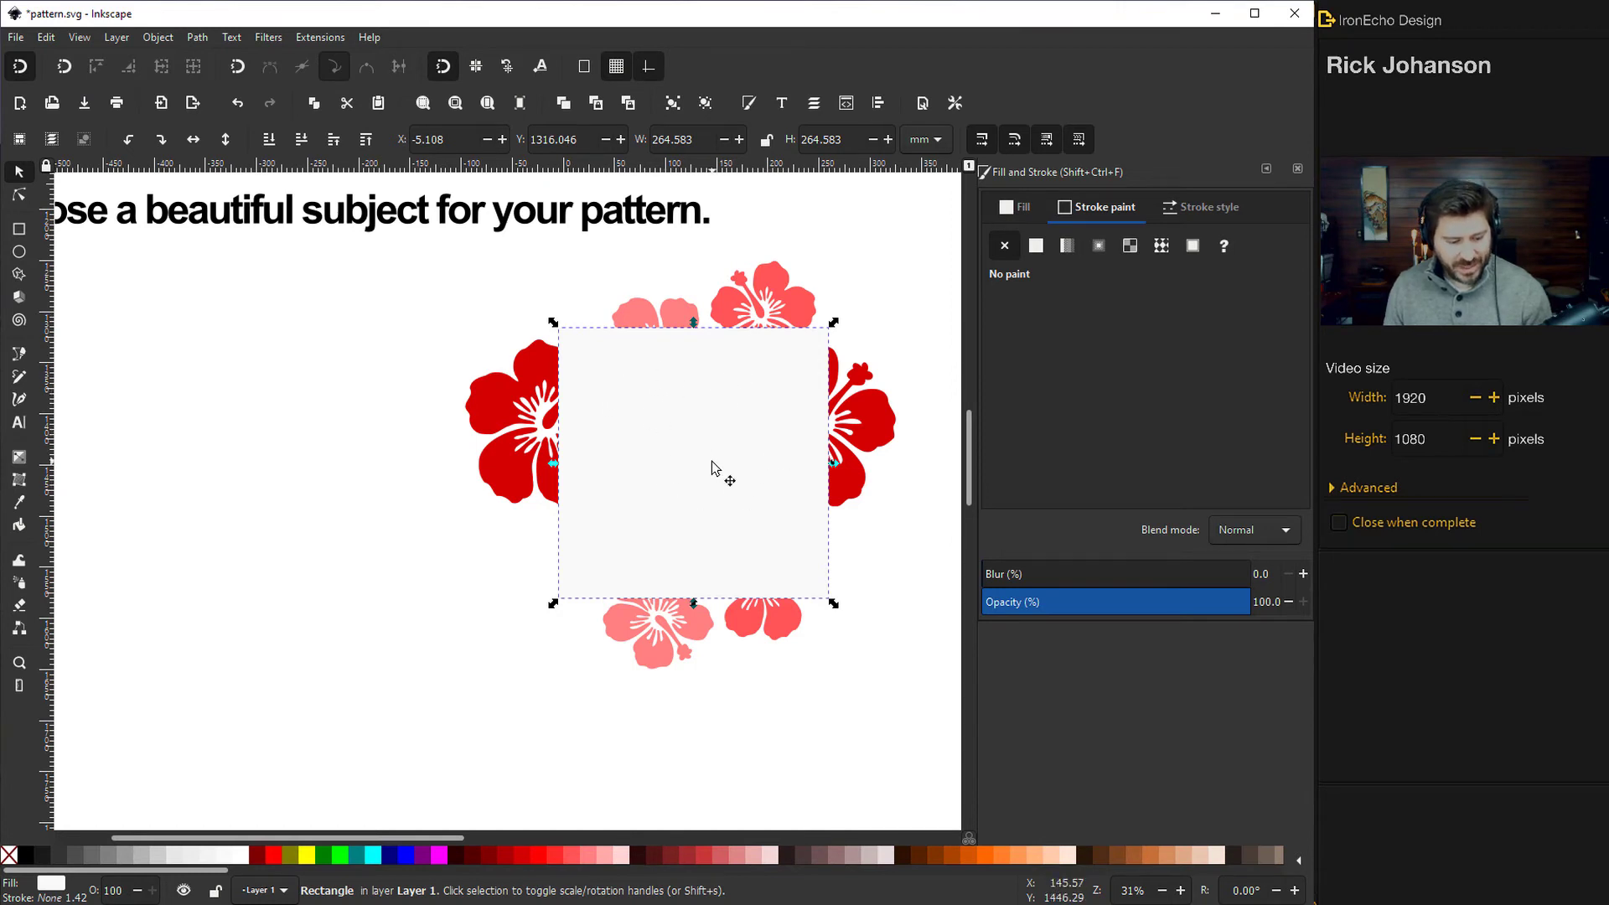
pyautogui.keyDown('shift'); pyautogui.click(793, 298); pyautogui.keyUp('shift')
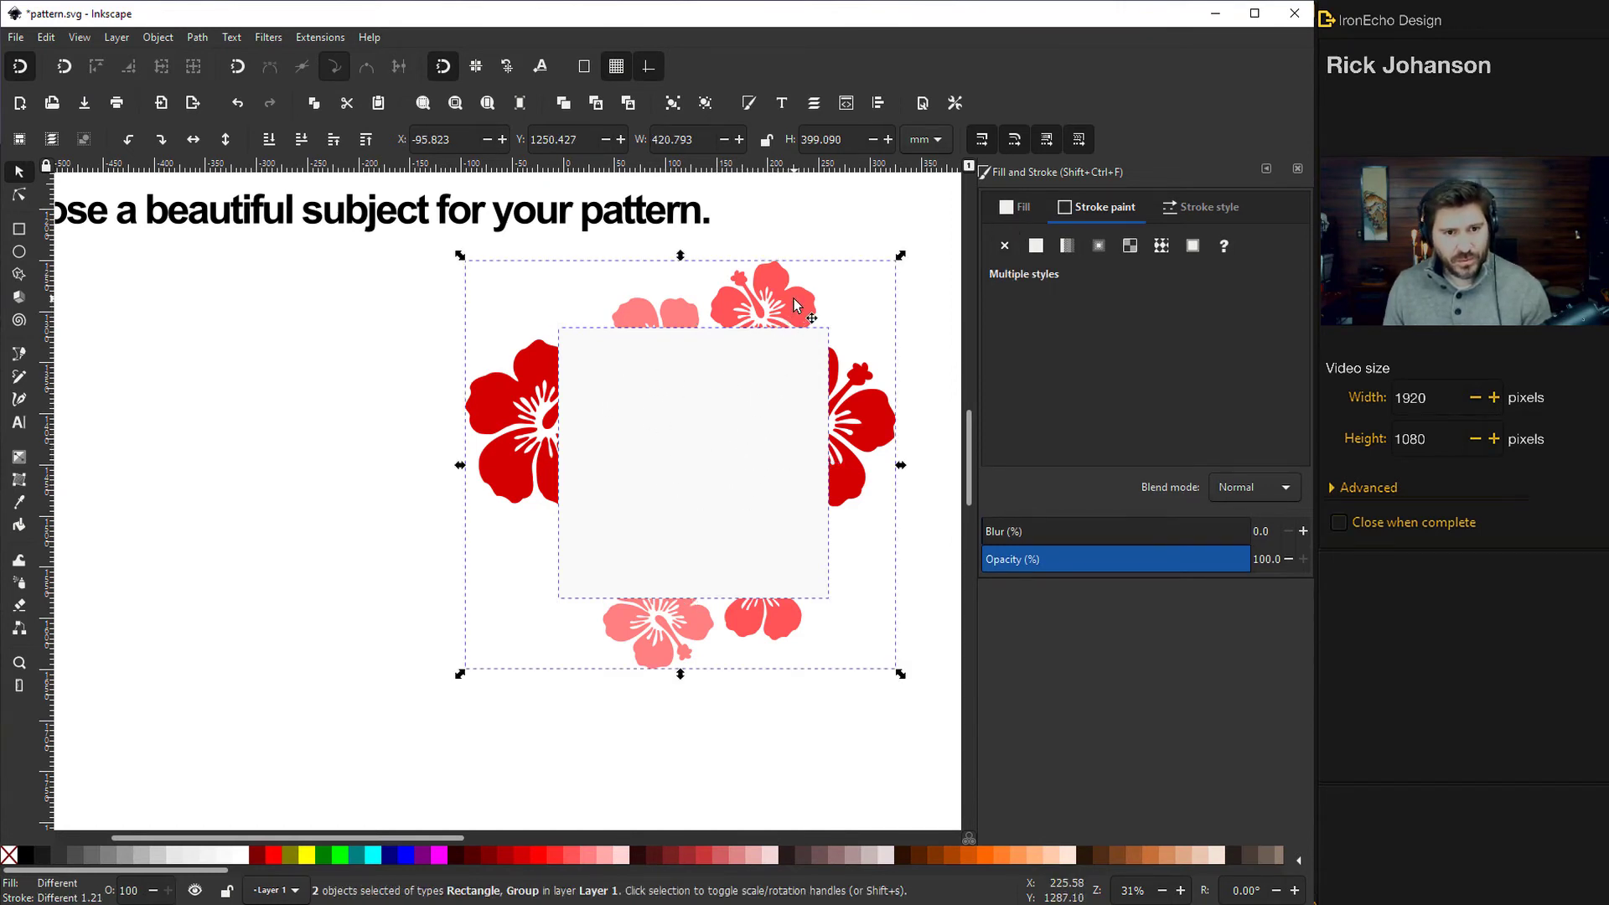
pyautogui.click(159, 38)
pyautogui.moveTo(394, 227)
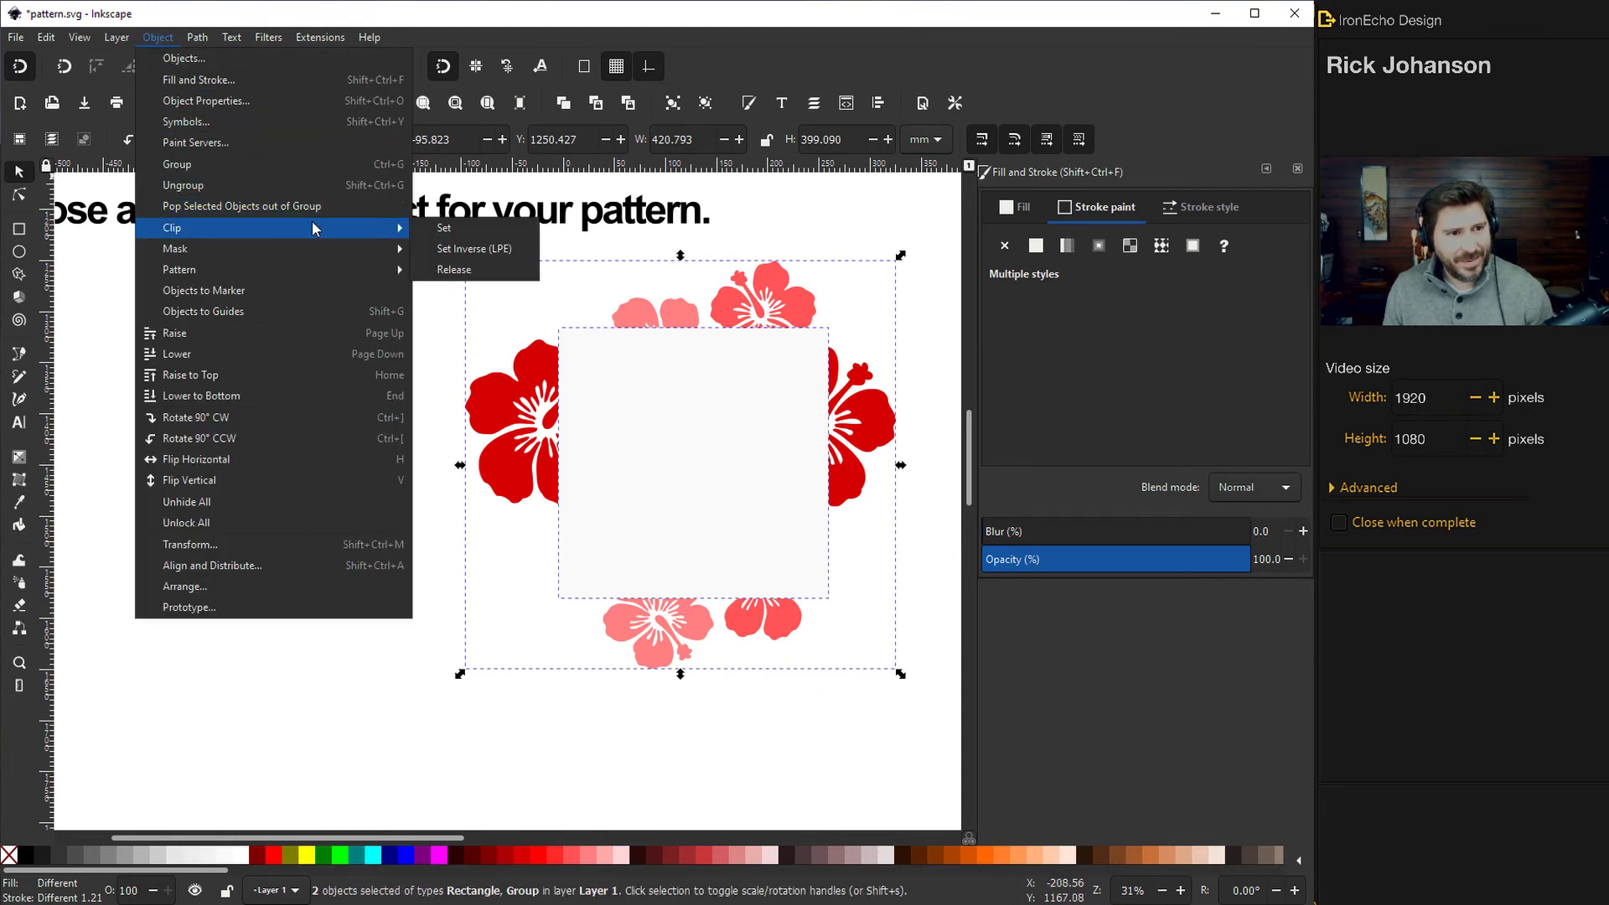
pyautogui.click(445, 228)
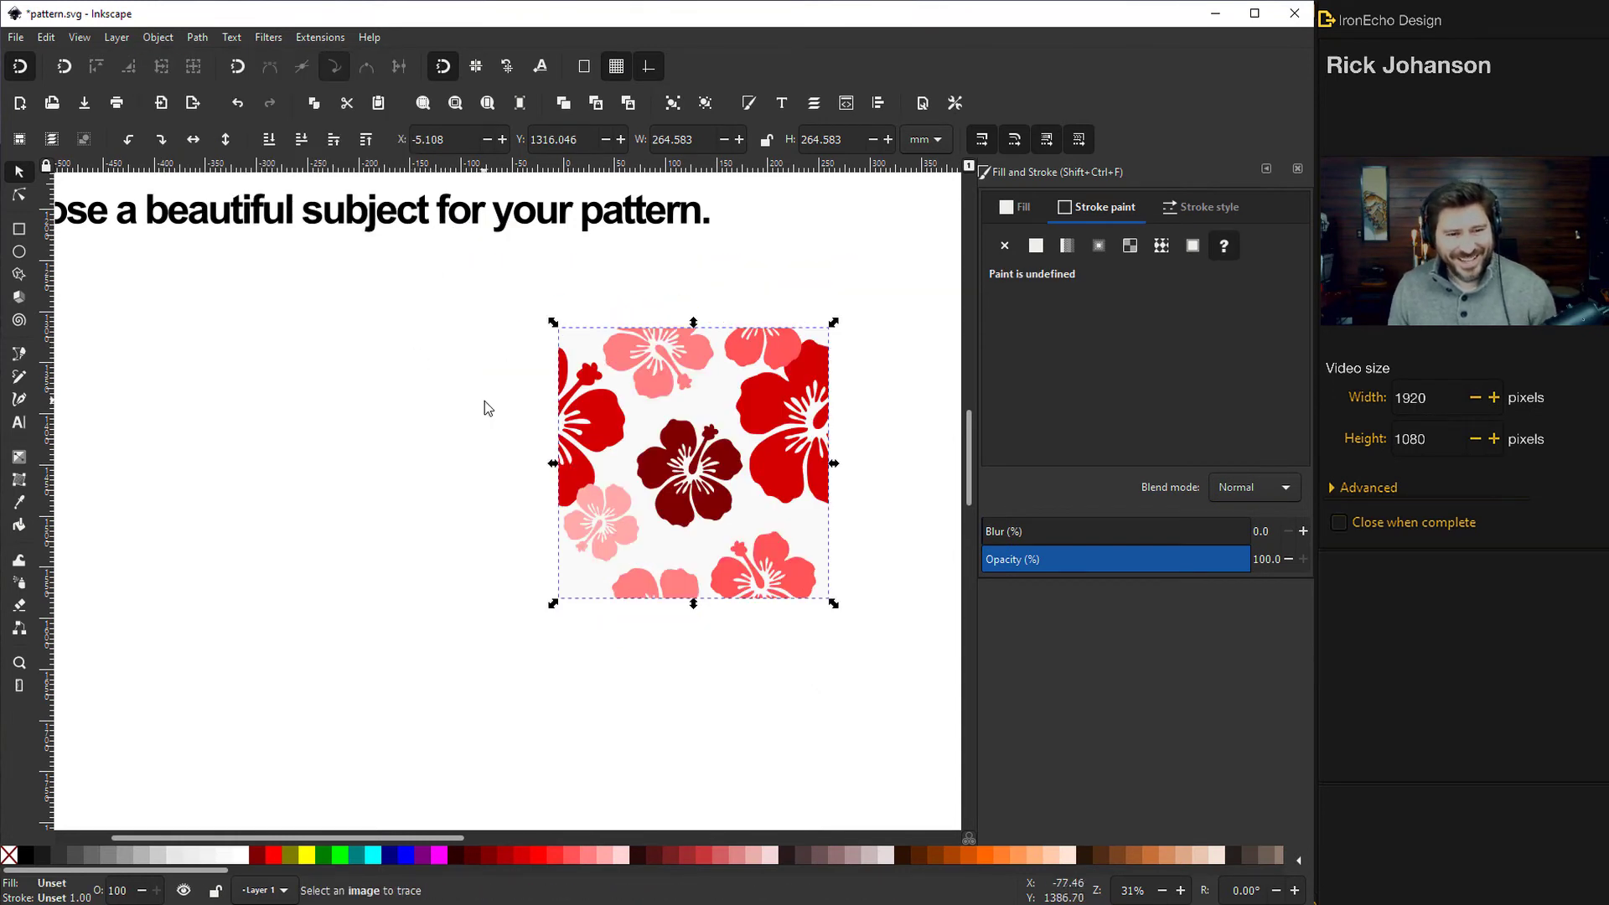
# Group the clipped tile with Ctrl+G and move it to the left of the page.
pyautogui.click(468, 345)
pyautogui.moveTo(466, 284); pyautogui.dragTo(901, 663)
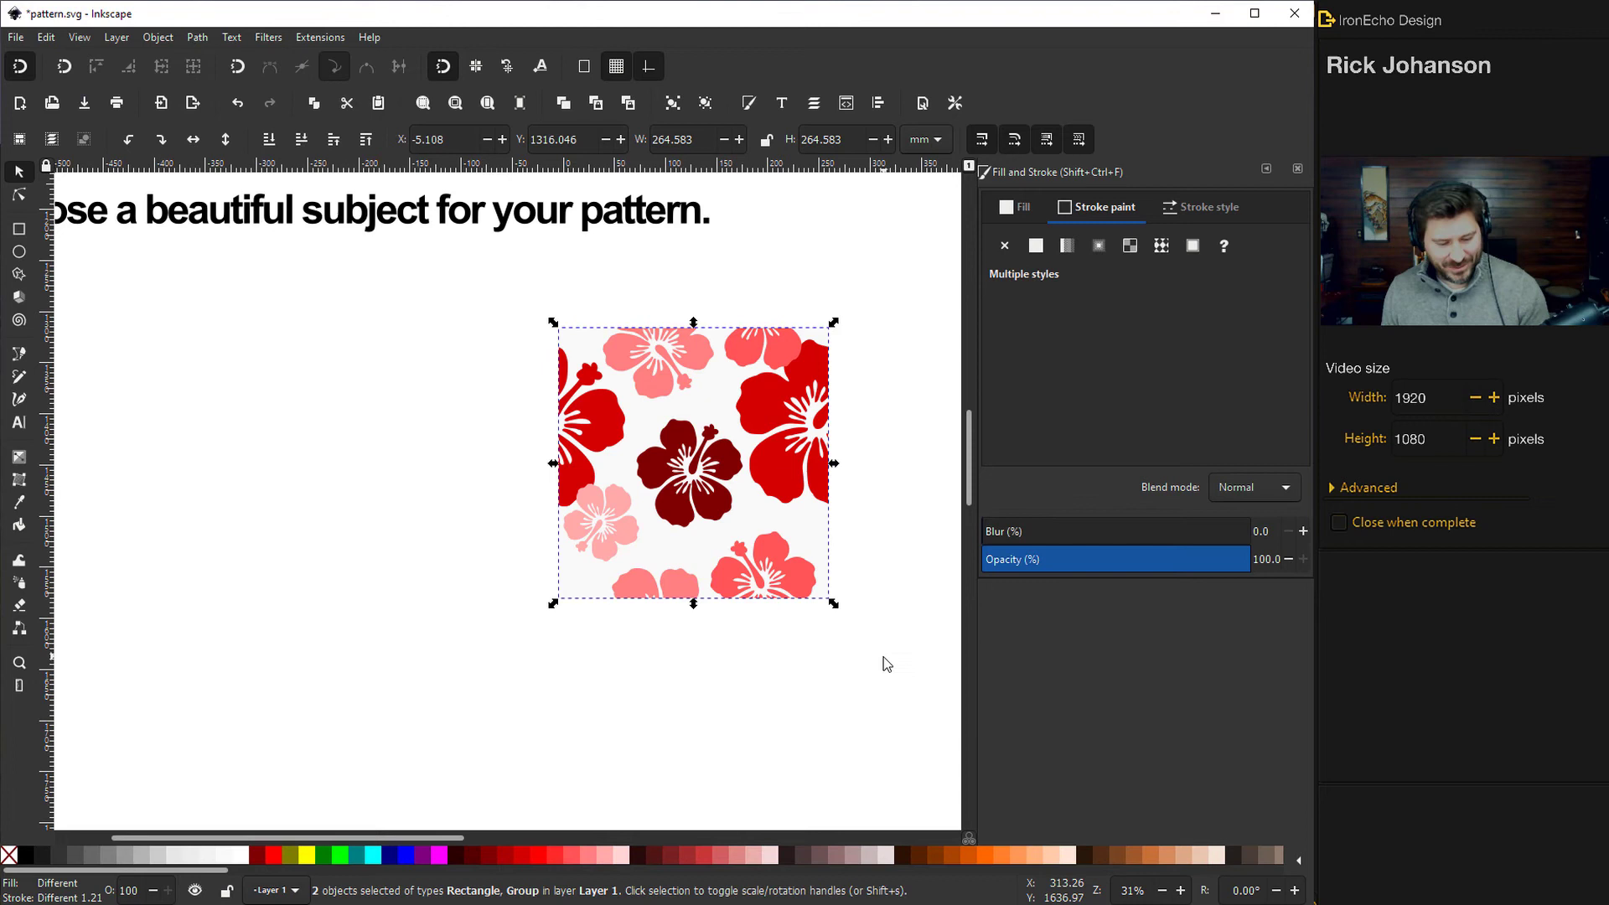
pyautogui.hotkey('ctrl', 'g')
pyautogui.moveTo(772, 445)
pyautogui.mouseDown()
pyautogui.moveTo(703, 461)
pyautogui.moveTo(376, 451)
pyautogui.mouseUp()
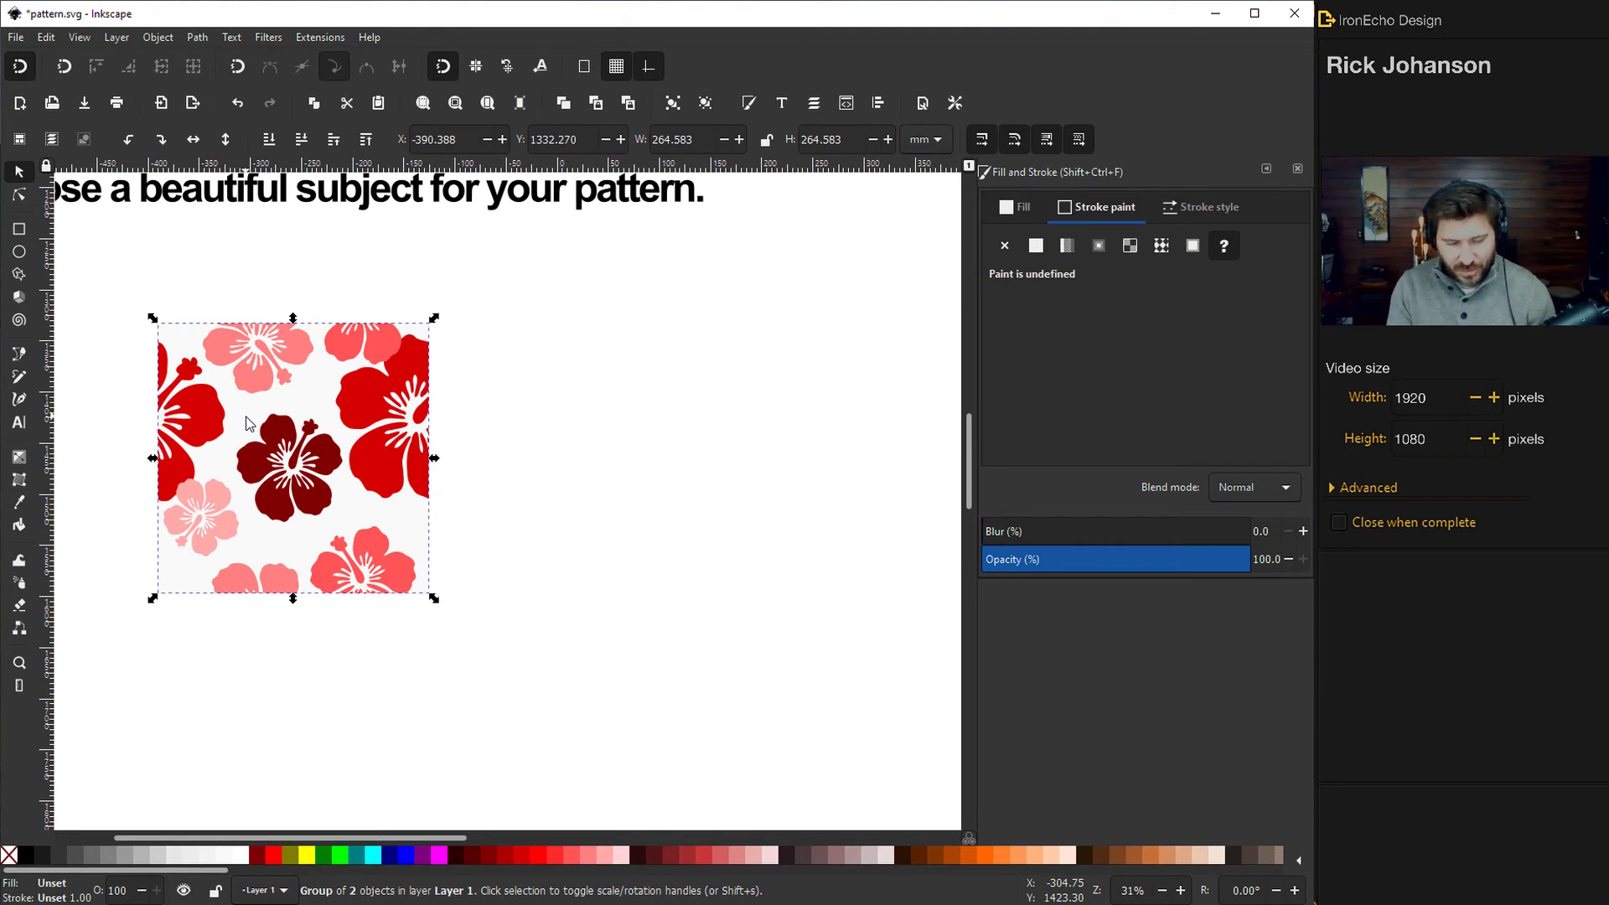
# Duplicate the tile and lay the copy edge to edge below the original.
pyautogui.hotkey('ctrl', 'd')
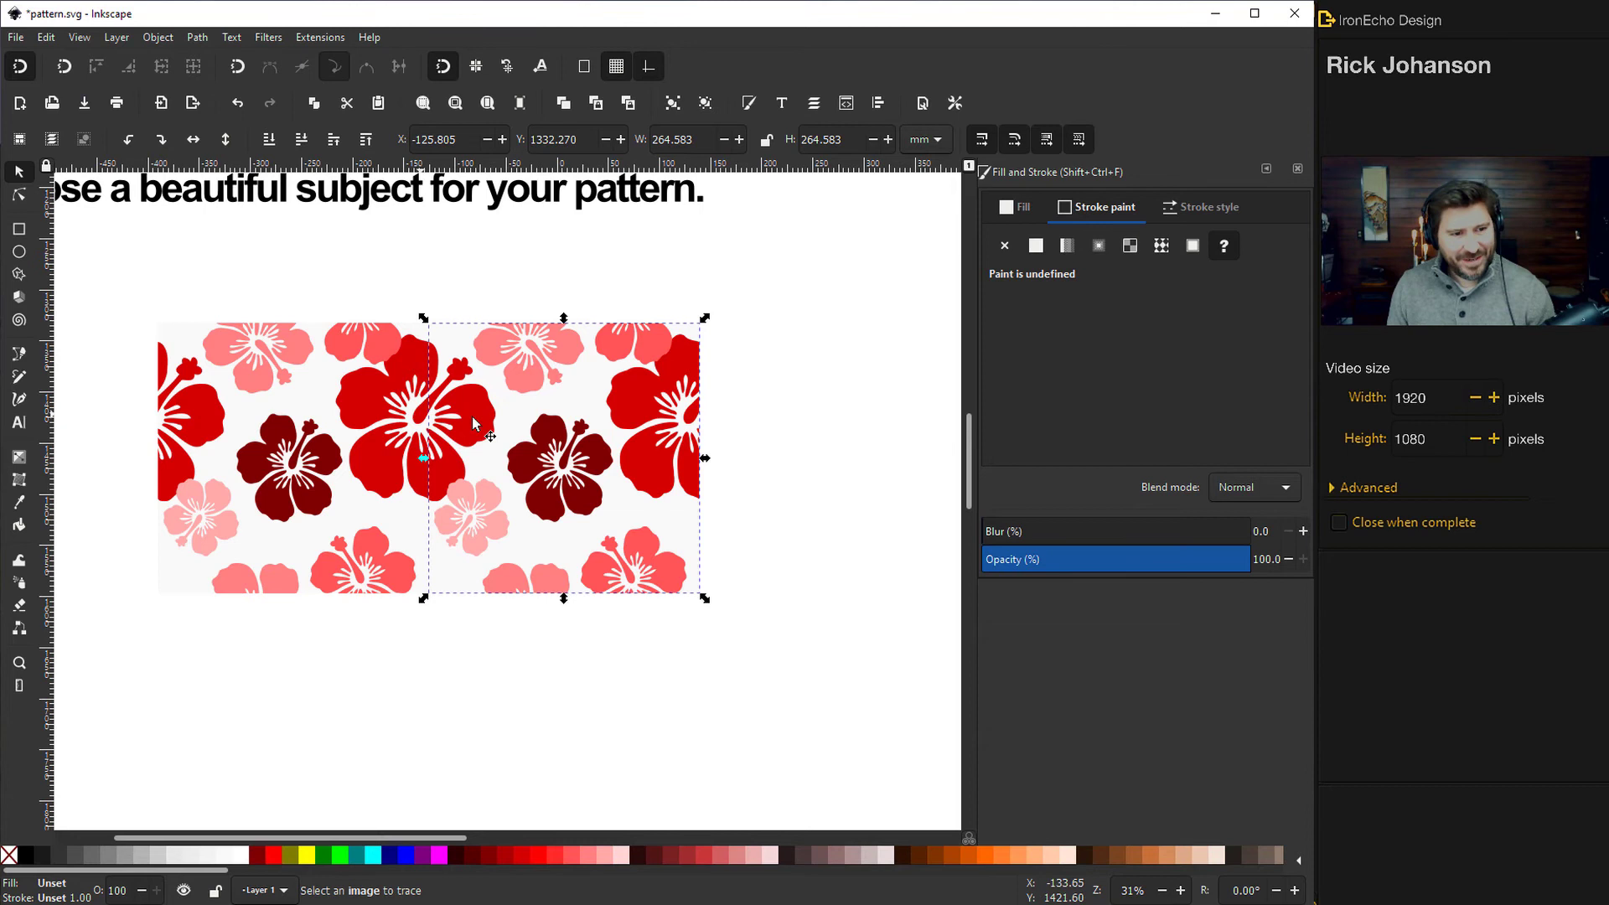
pyautogui.click(492, 704)
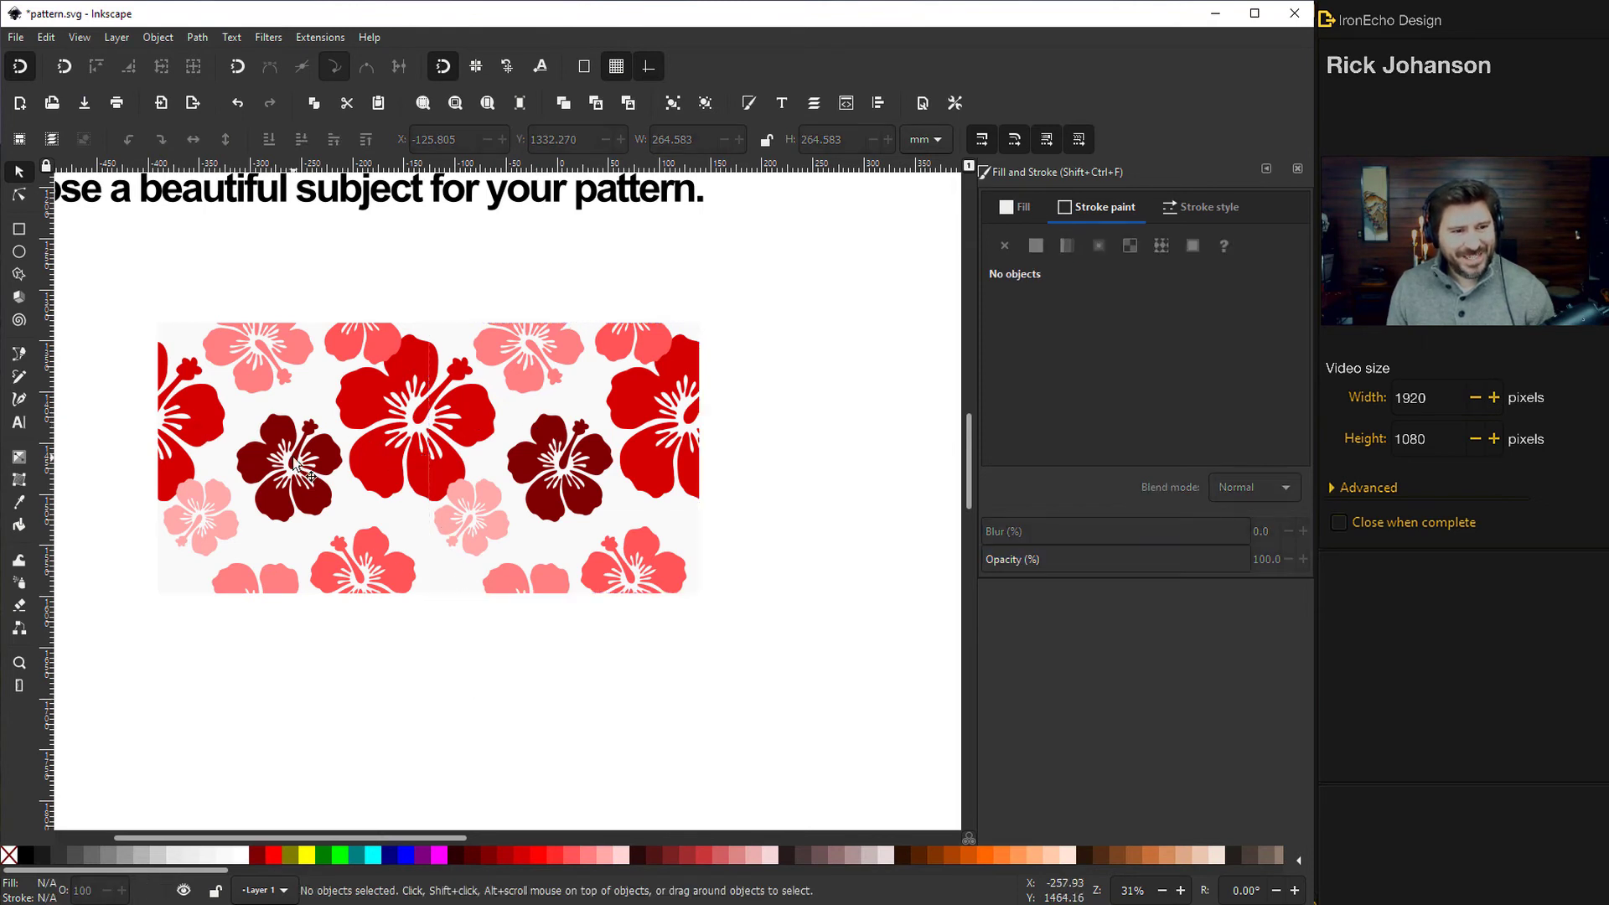
pyautogui.click(557, 482)
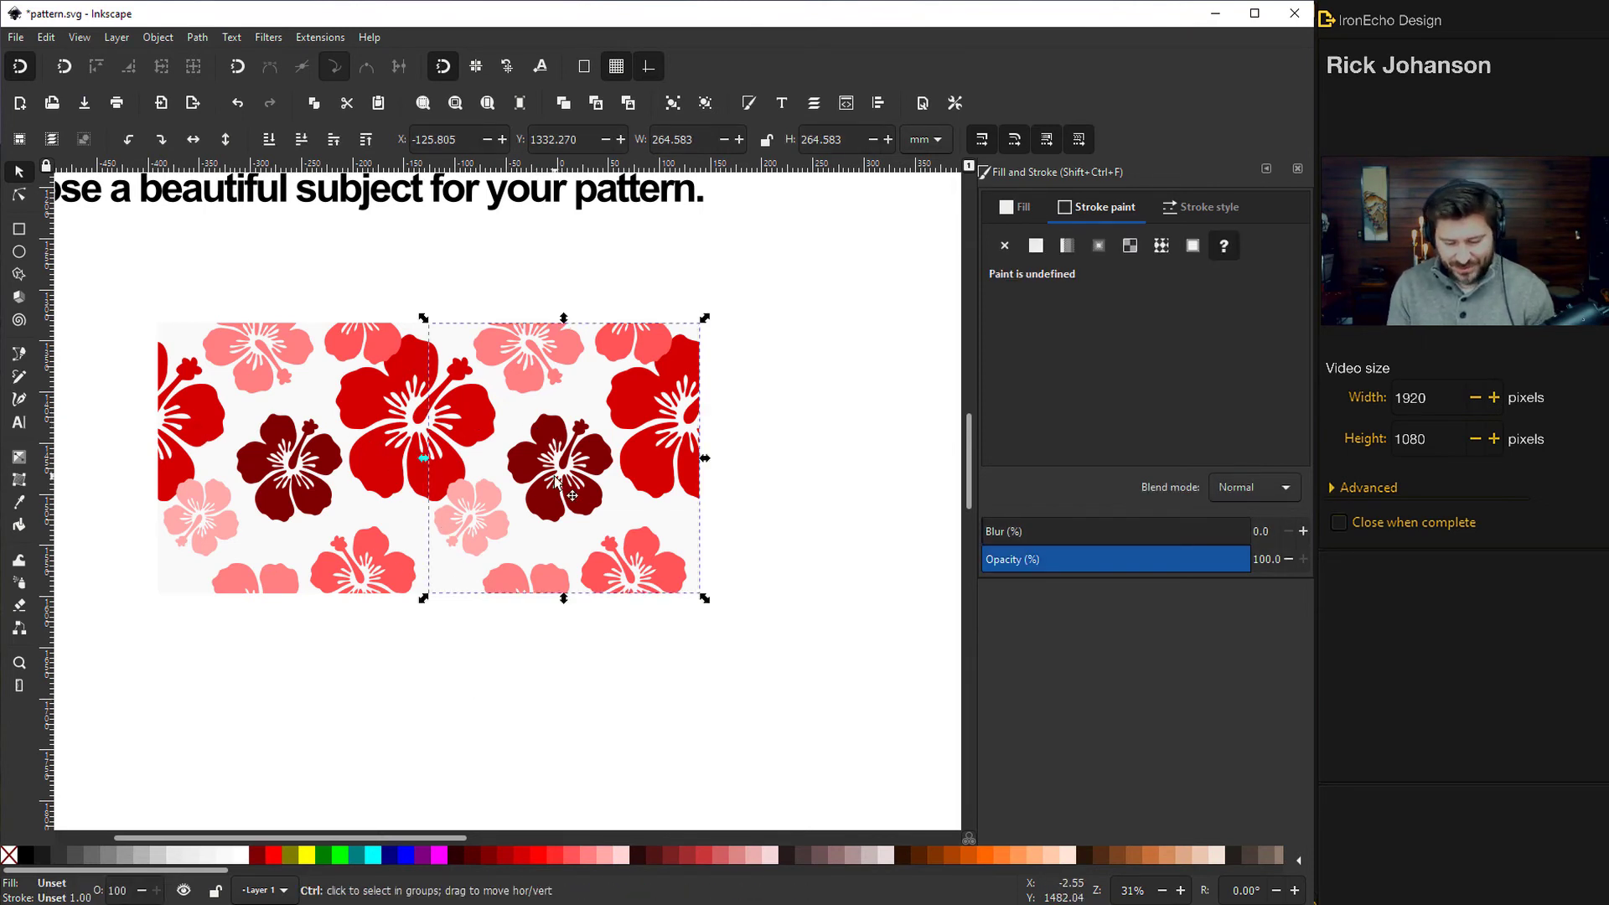
pyautogui.moveTo(557, 482); pyautogui.dragTo(297, 651)
pyautogui.click(787, 598)
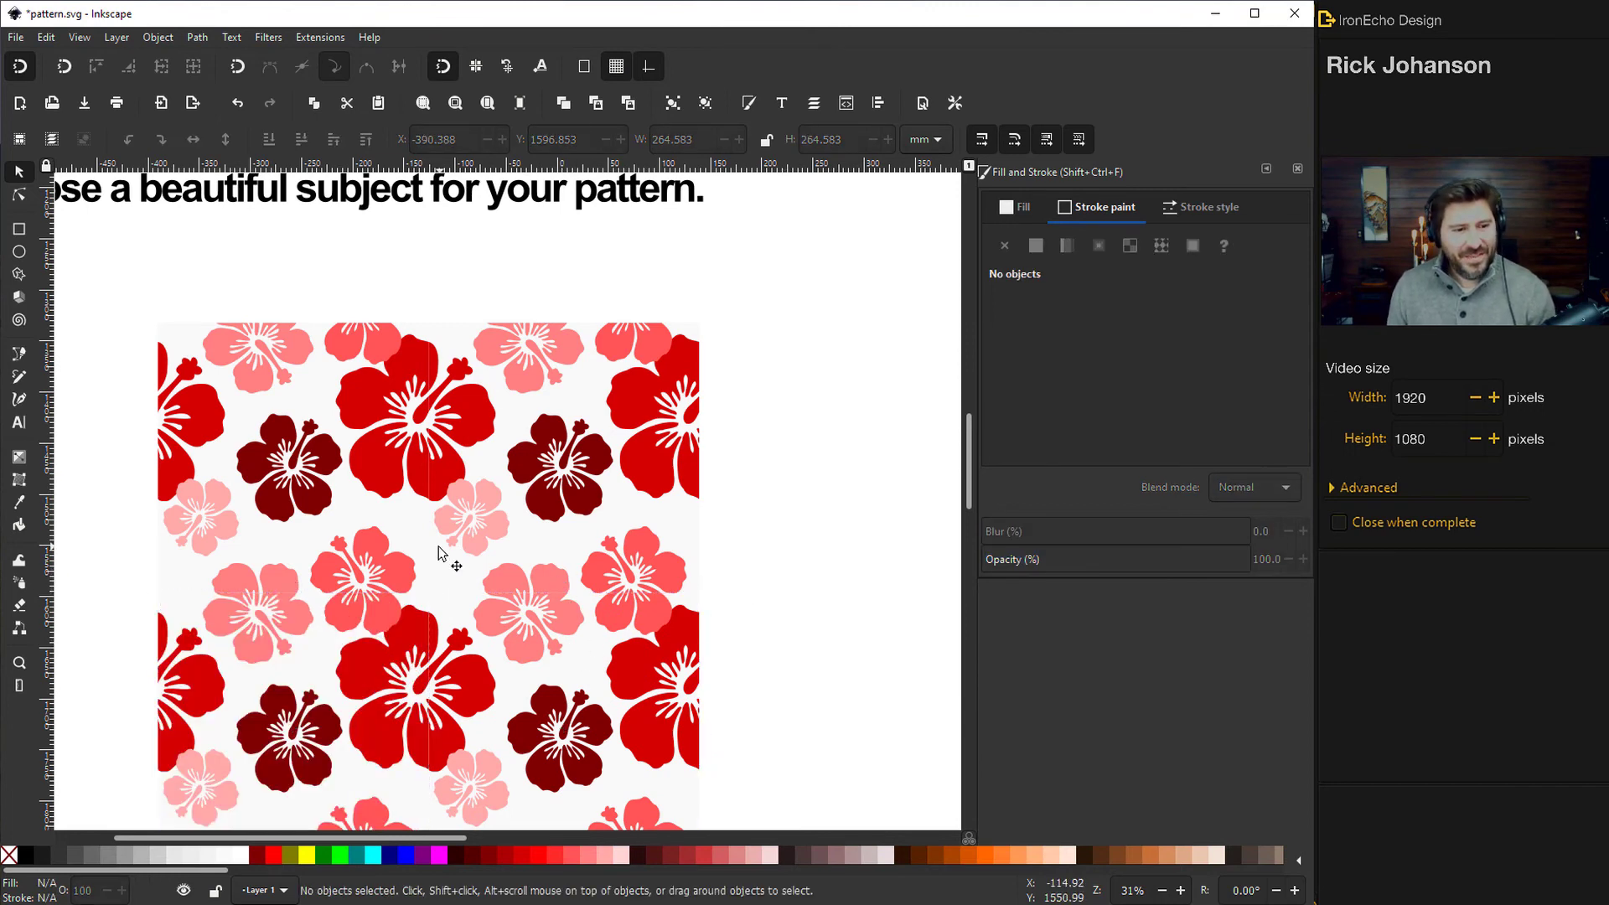
pyautogui.scroll(-4, 442, 557)
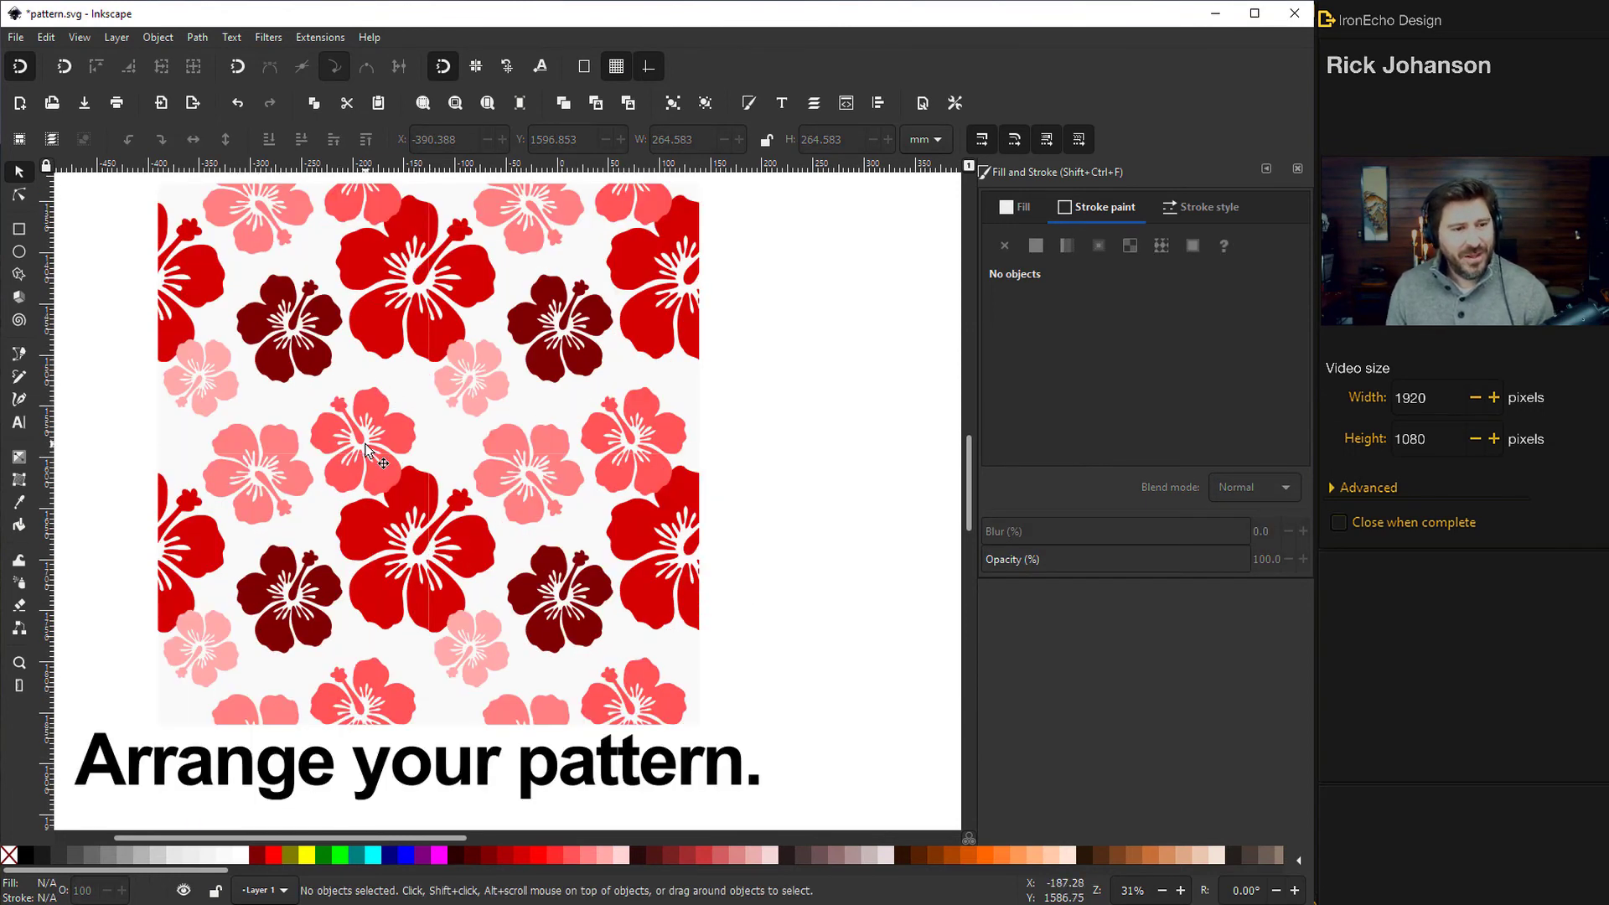
pyautogui.scroll(2, 369, 451)
pyautogui.scroll(-2, 379, 474)
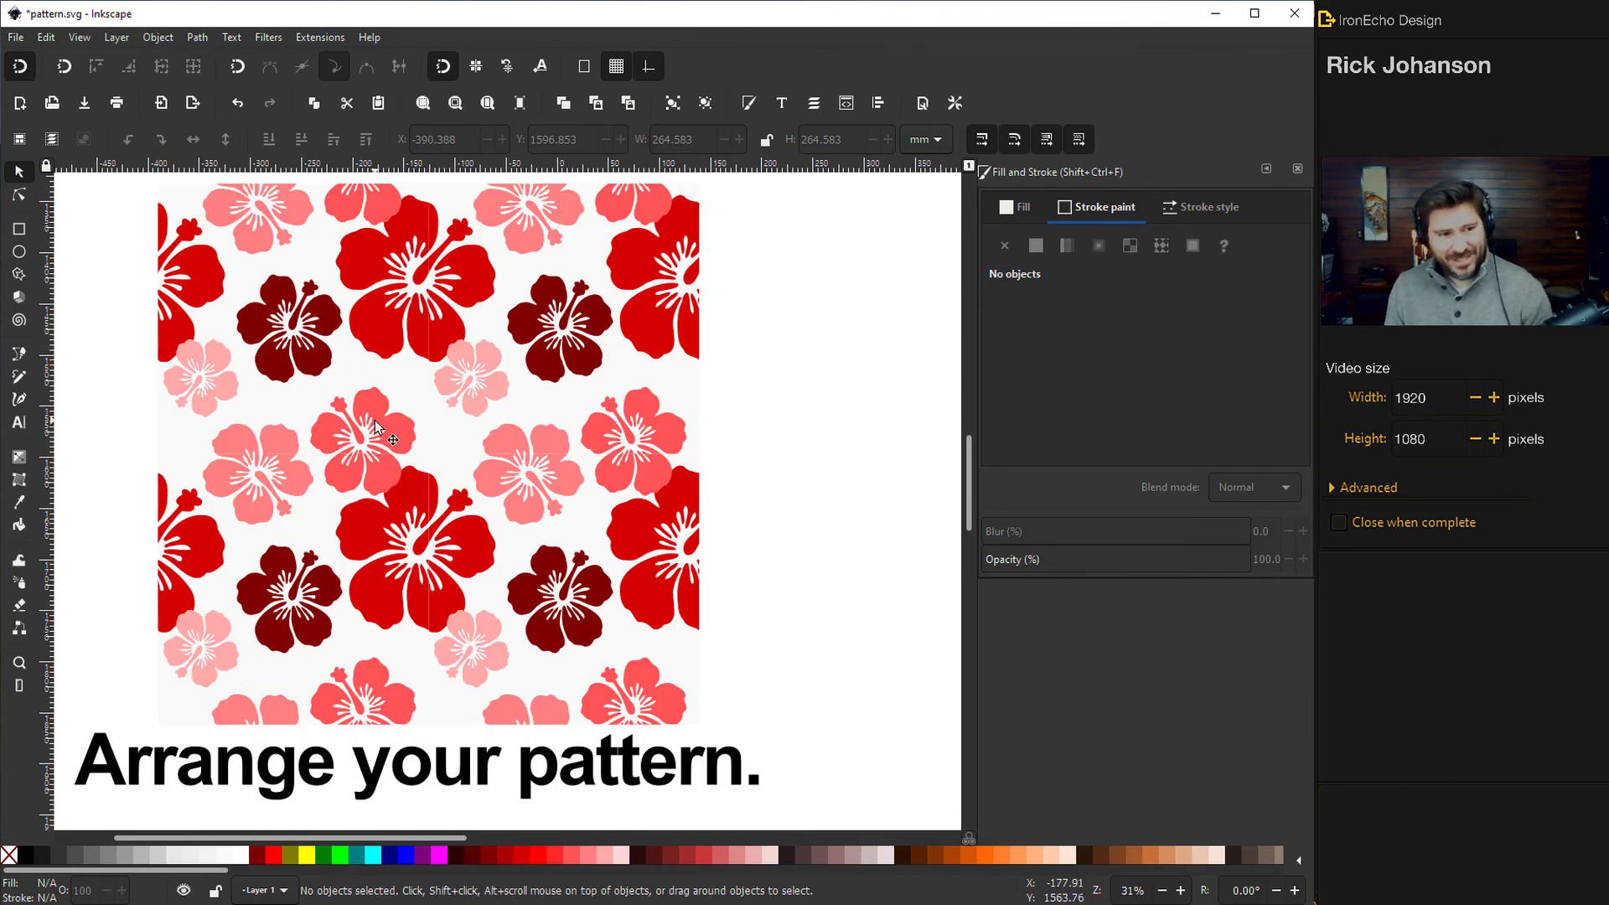
pyautogui.scroll(2, 375, 428)
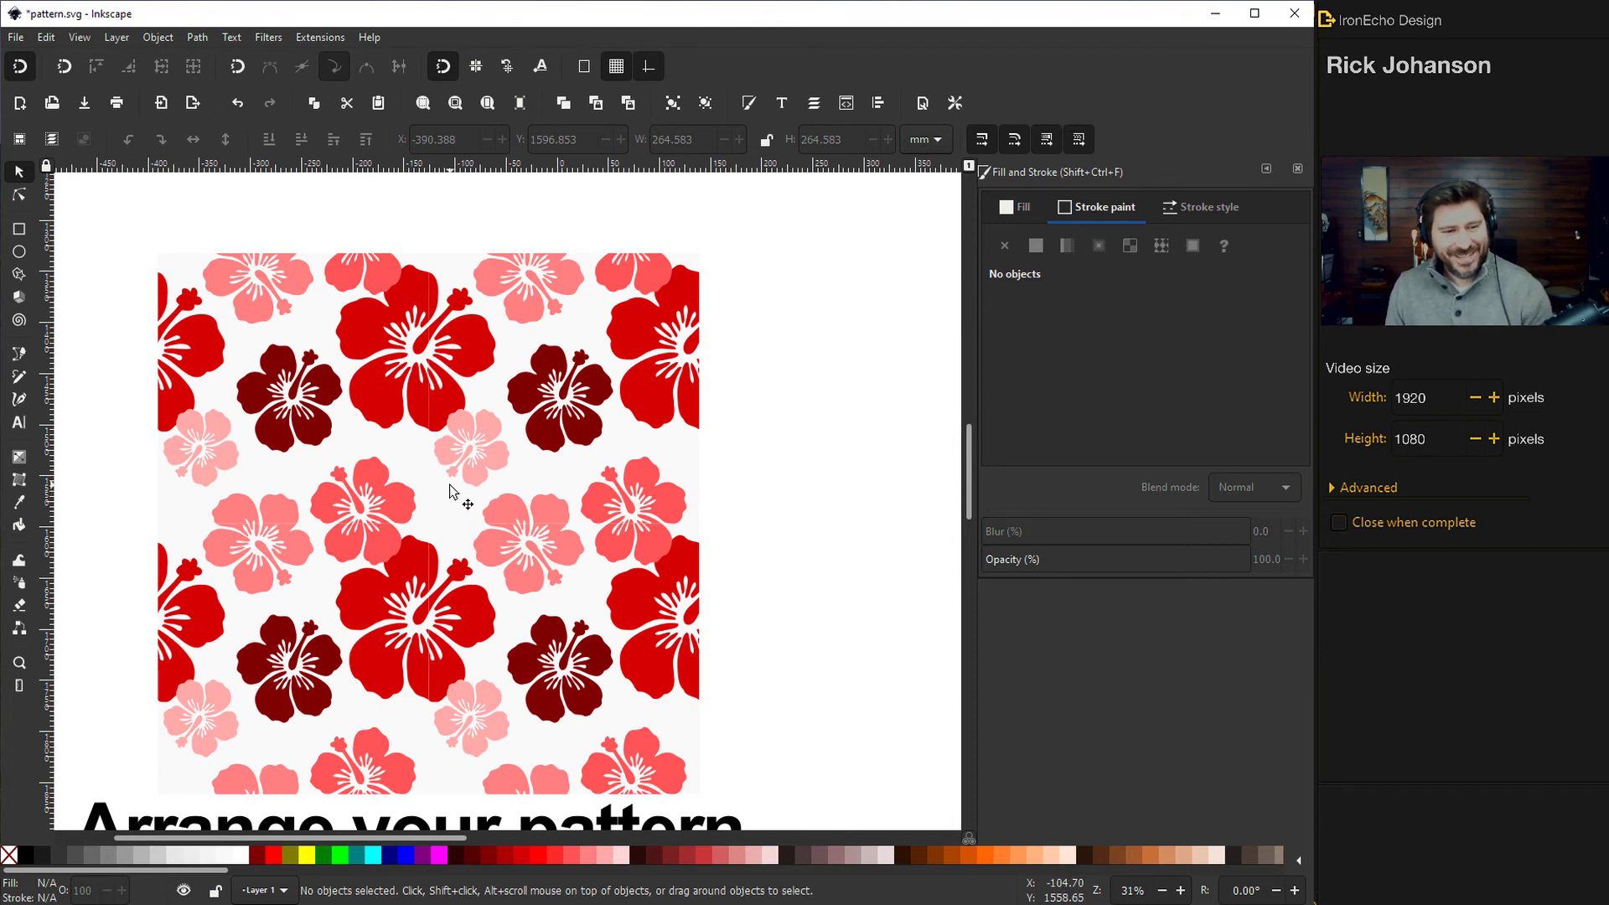
pyautogui.scroll(-2, 576, 503)
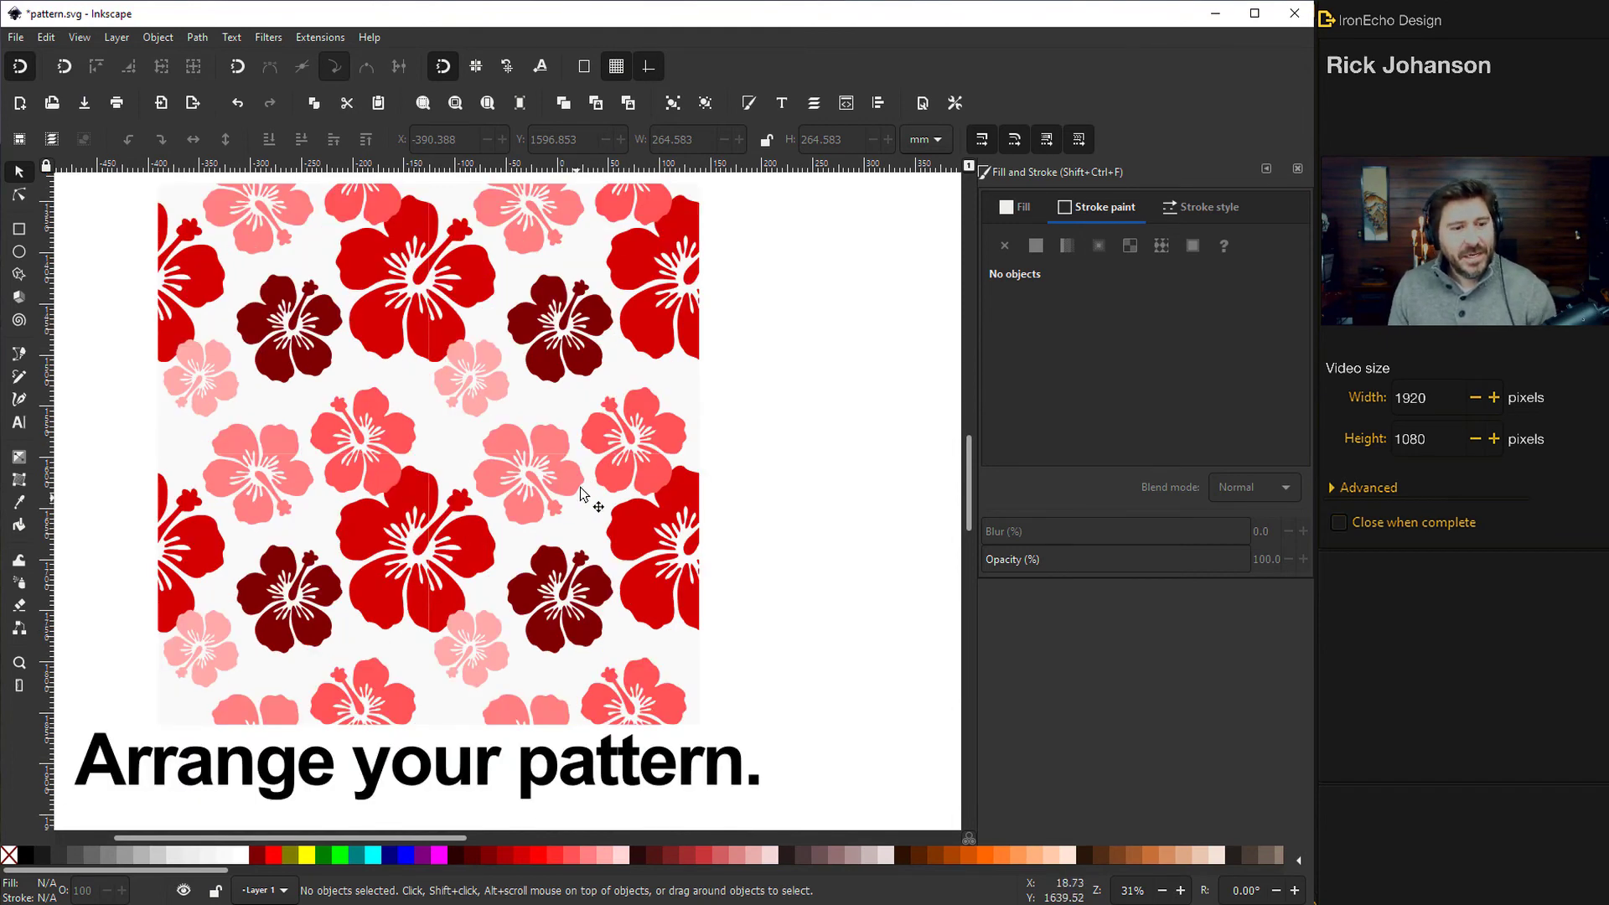
pyautogui.scroll(2, 591, 494)
pyautogui.scroll(-2, 585, 475)
pyautogui.hscroll(-1, 521, 549)
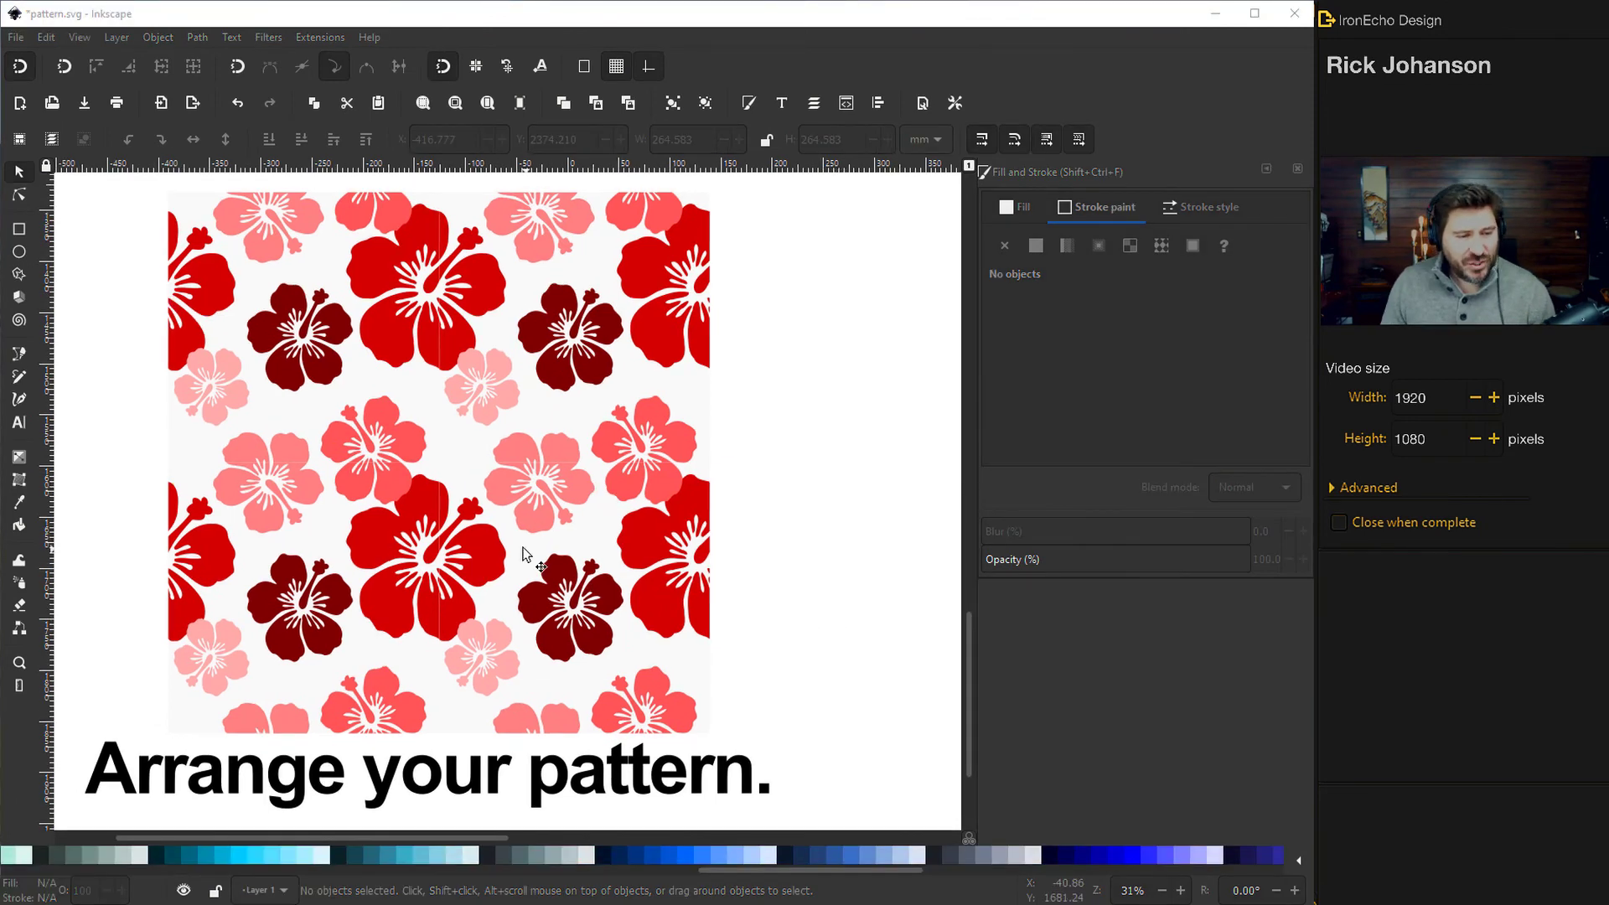
# Move the top-left flower tile below the tiled-clones caption.
pyautogui.click(338, 332)
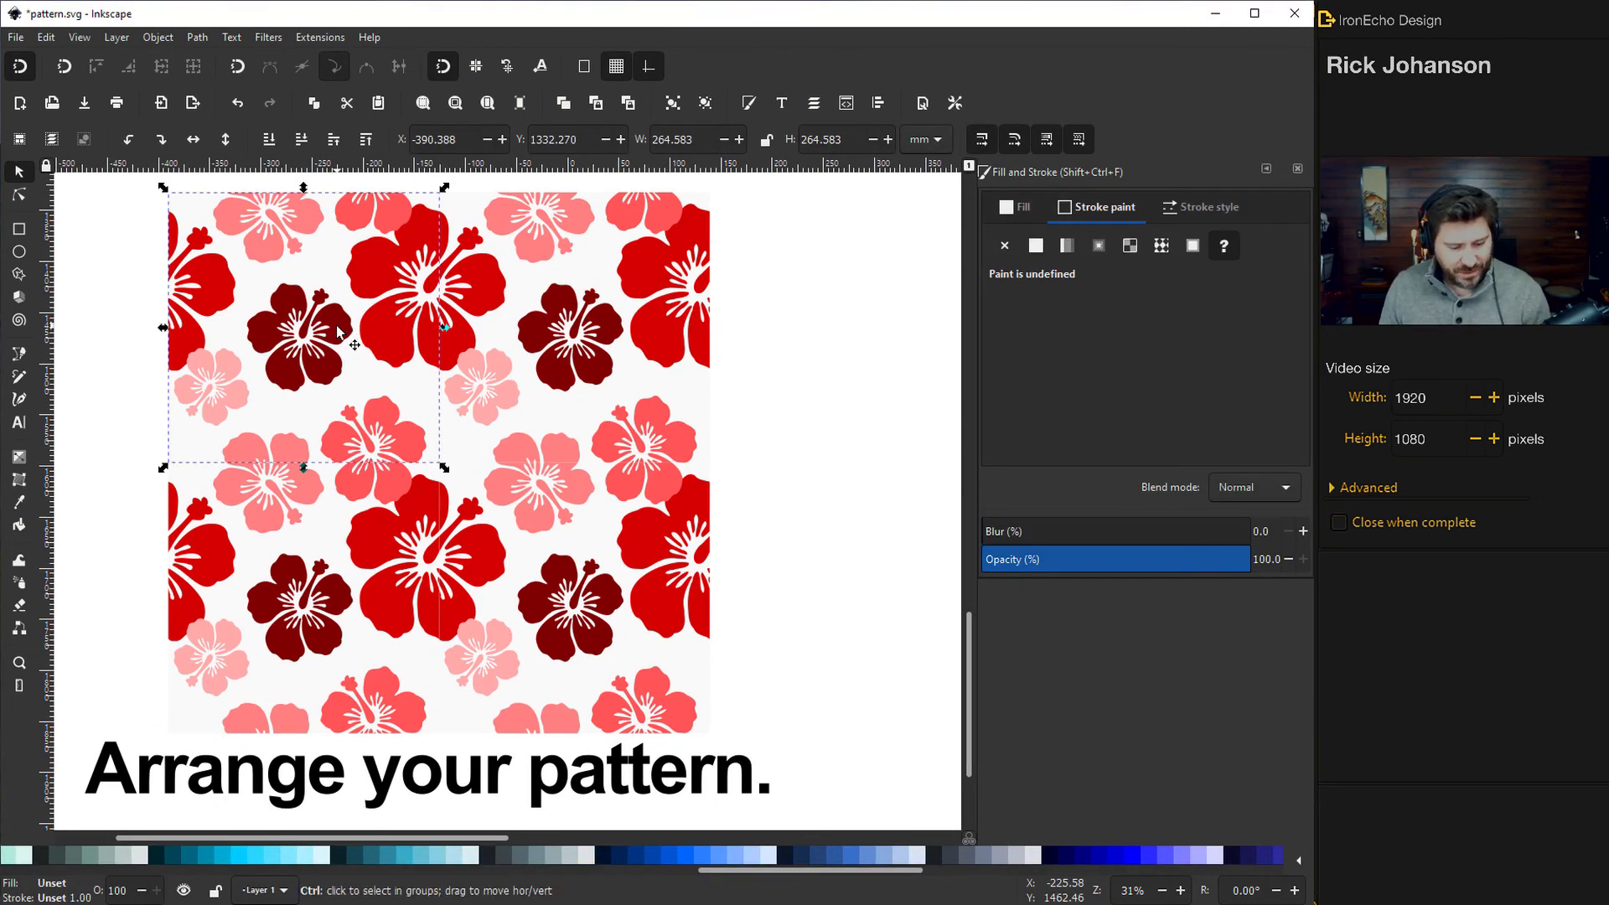
pyautogui.moveTo(336, 326)
pyautogui.mouseDown()
pyautogui.moveTo(359, 708)
pyautogui.moveTo(363, 668)
pyautogui.moveTo(413, 763)
pyautogui.moveTo(371, 467)
pyautogui.moveTo(370, 677)
pyautogui.moveTo(342, 795)
pyautogui.moveTo(306, 837)
pyautogui.mouseUp()
pyautogui.scroll(-10, 363, 668)
pyautogui.scroll(-5, 415, 697)
pyautogui.scroll(-4, 371, 466)
pyautogui.scroll(2, 371, 677)
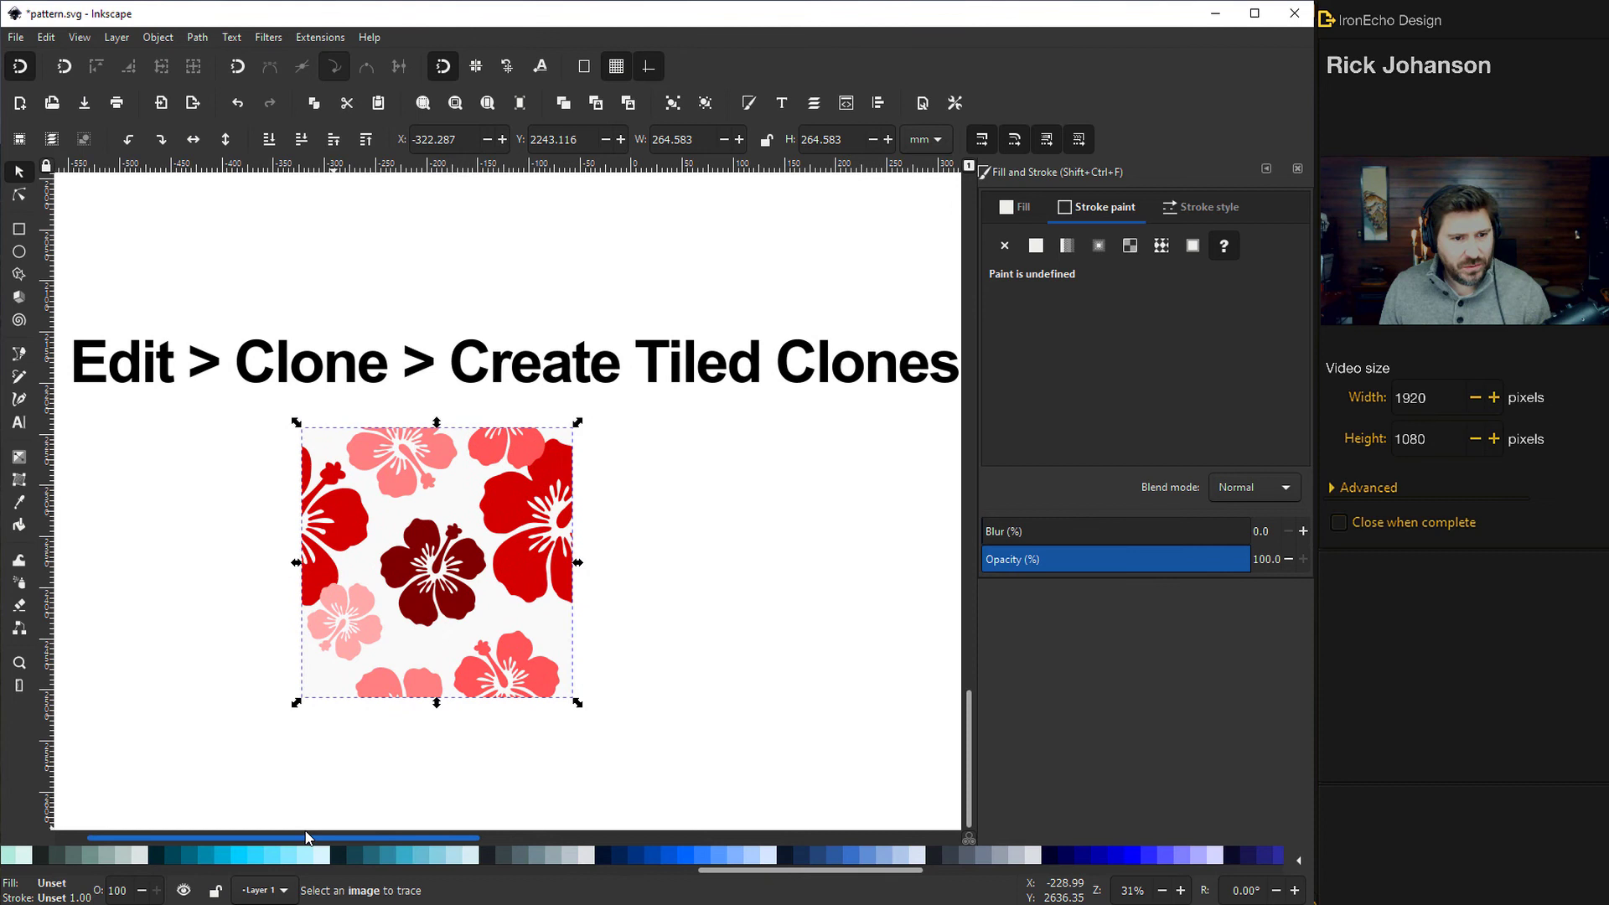
pyautogui.moveTo(394, 613); pyautogui.dragTo(211, 630)
# Open Edit > Clone > Create Tiled Clones for the tile.
pyautogui.click(46, 37)
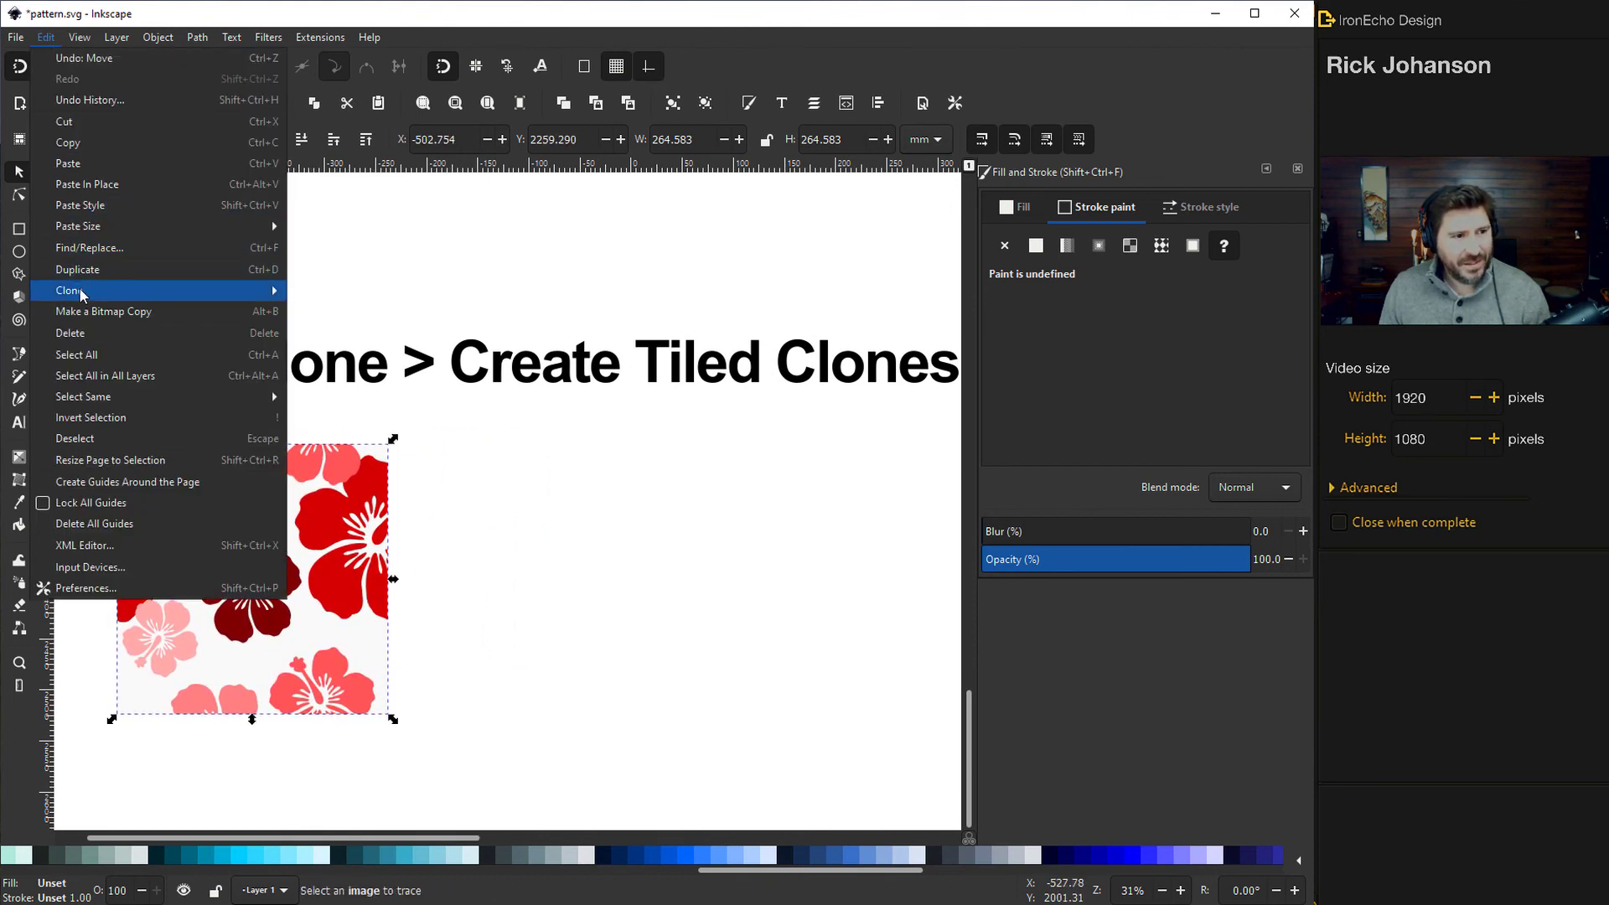
pyautogui.moveTo(84, 293)
pyautogui.click(328, 310)
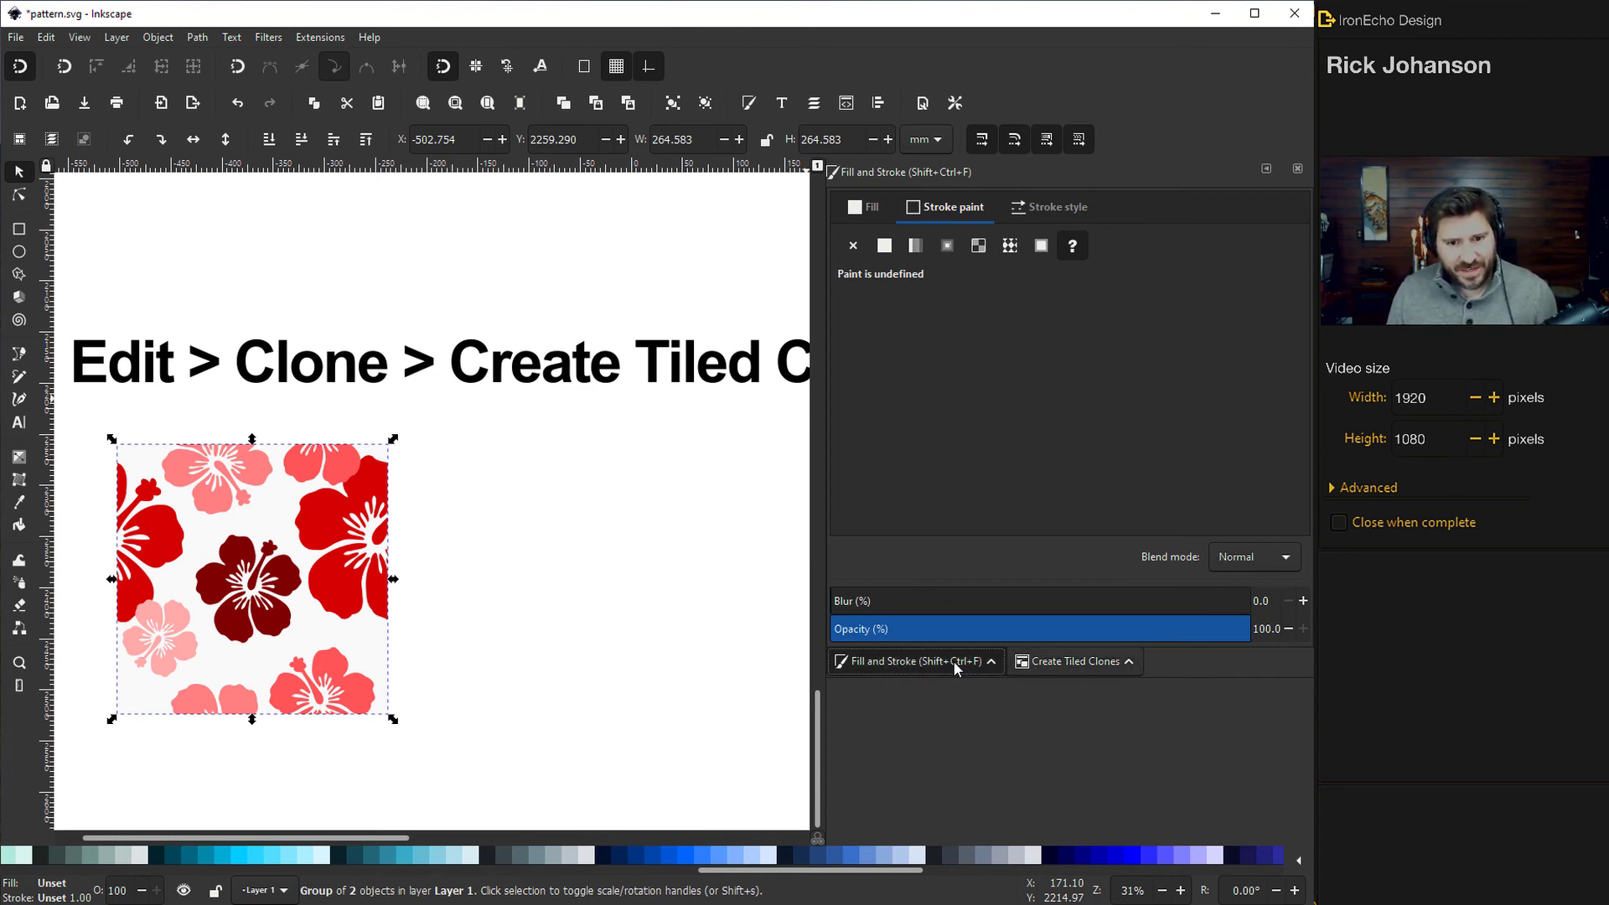
# Create a 2 × 2 grid of P1 simple-translation tiled clones from the hibiscus tile.
pyautogui.click(1070, 661)
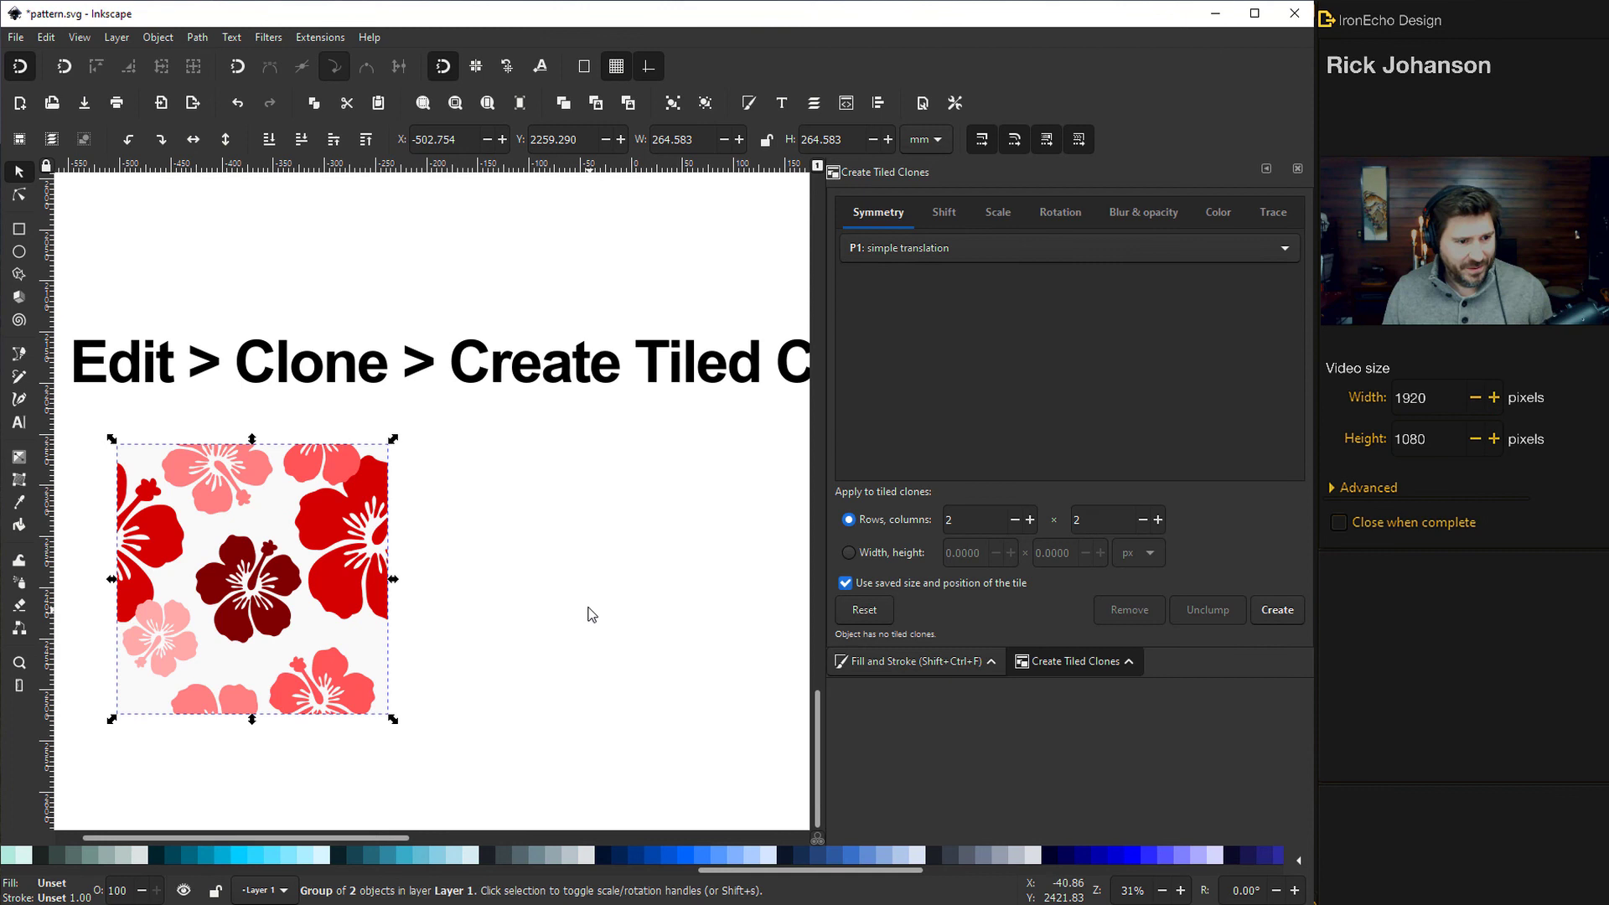
pyautogui.scroll(-1, 587, 605)
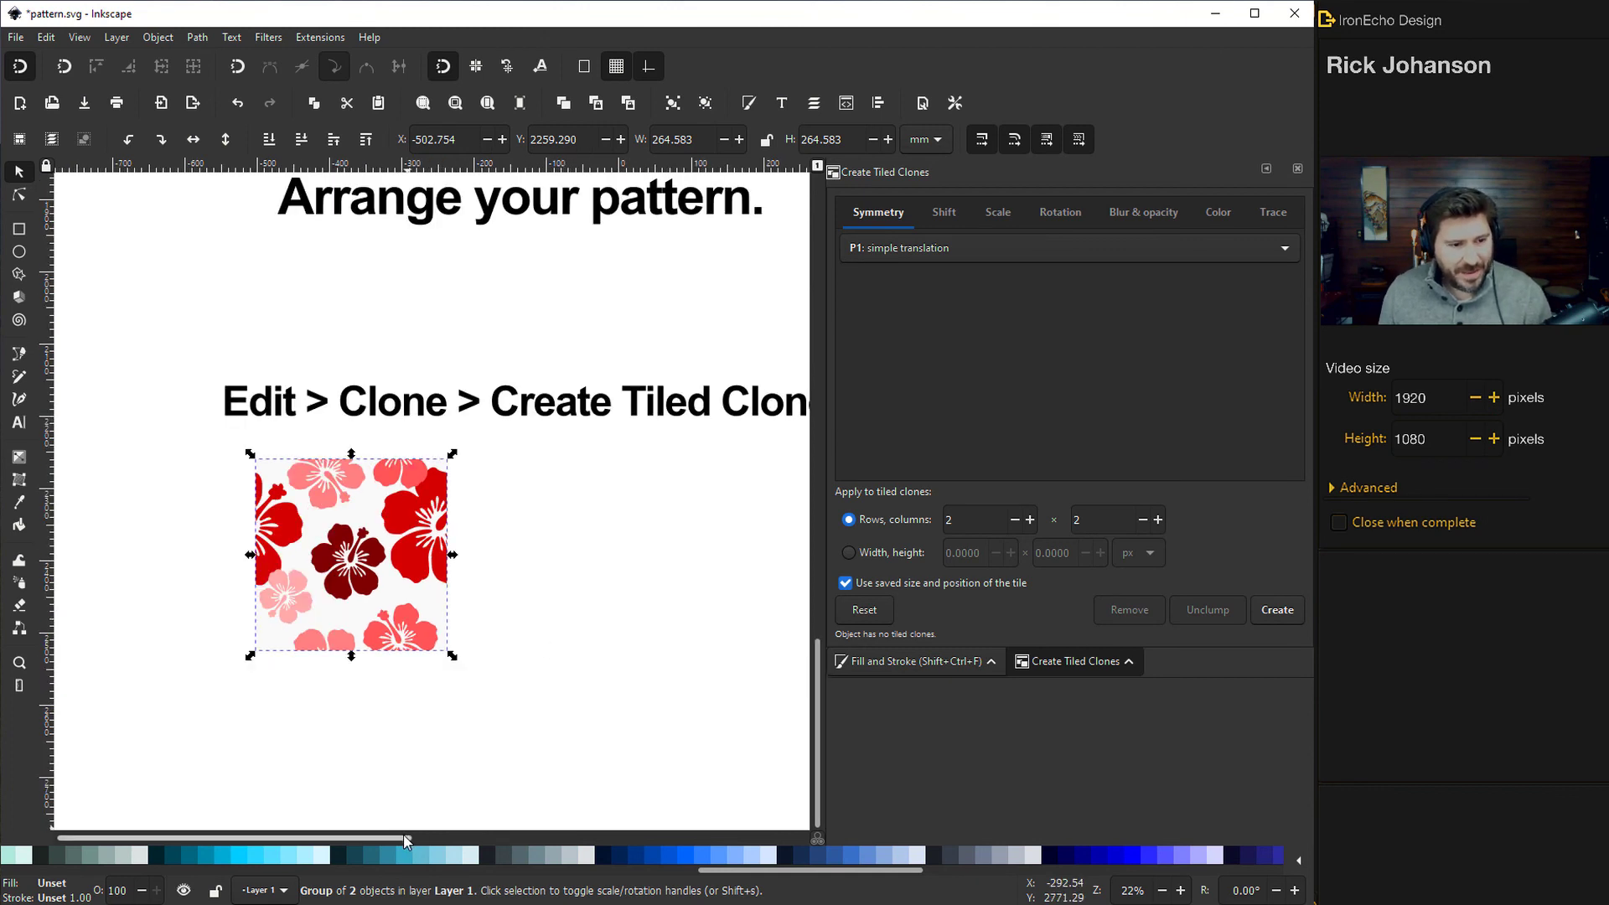
pyautogui.moveTo(405, 841); pyautogui.dragTo(444, 841)
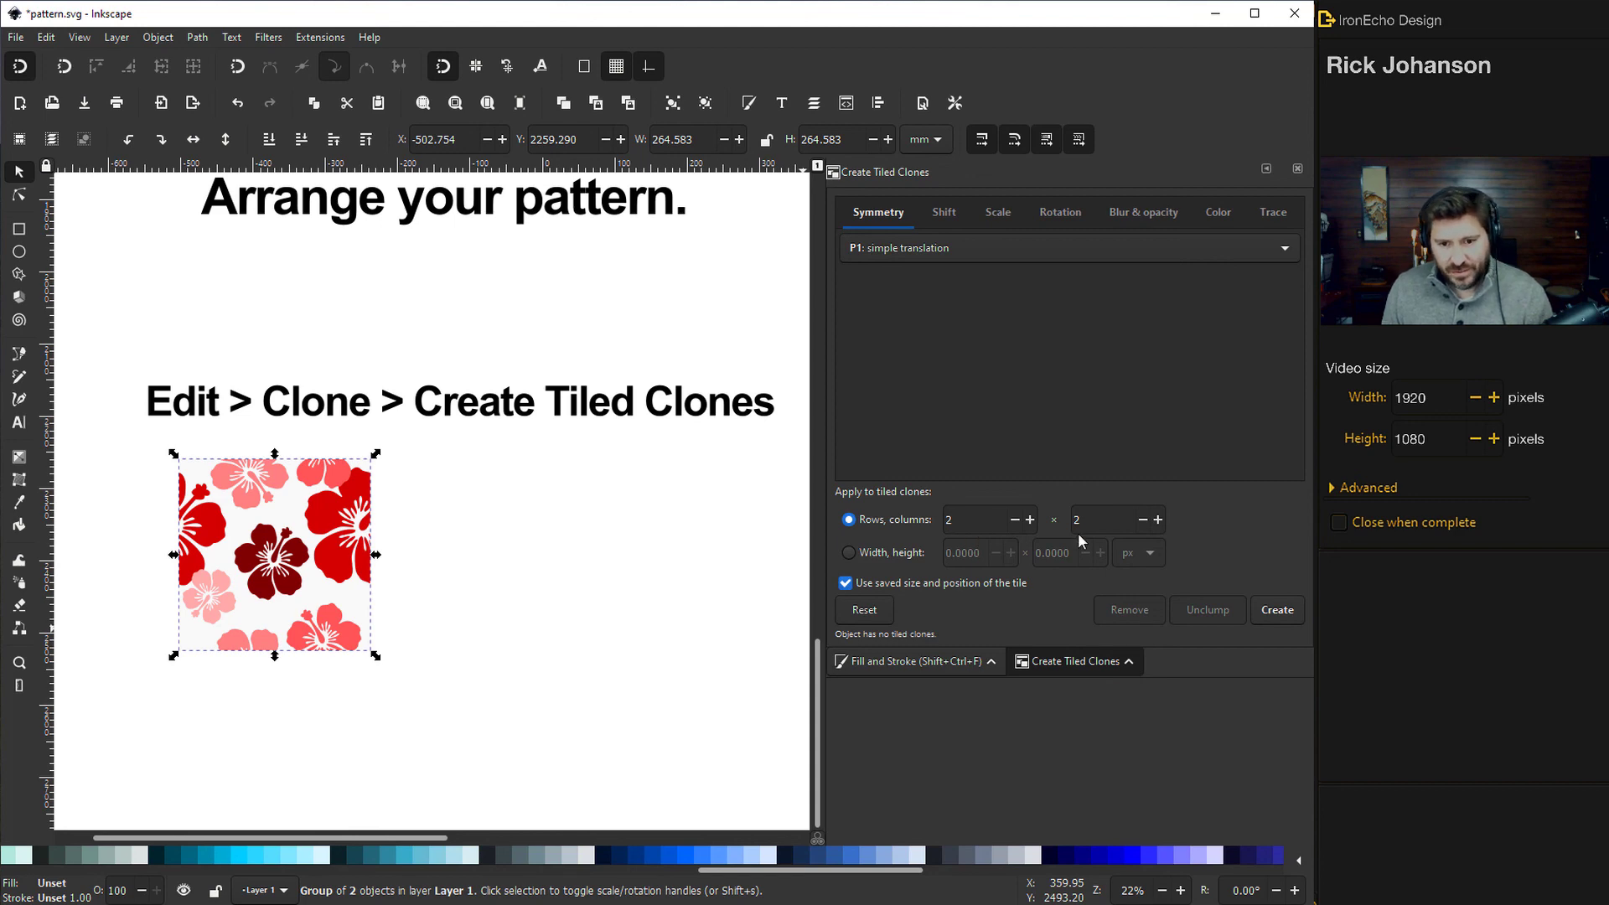
pyautogui.click(1280, 610)
# Deselect the tile and scroll around to inspect the seamless hibiscus pattern.
pyautogui.scroll(-1, 735, 591)
pyautogui.click(607, 586)
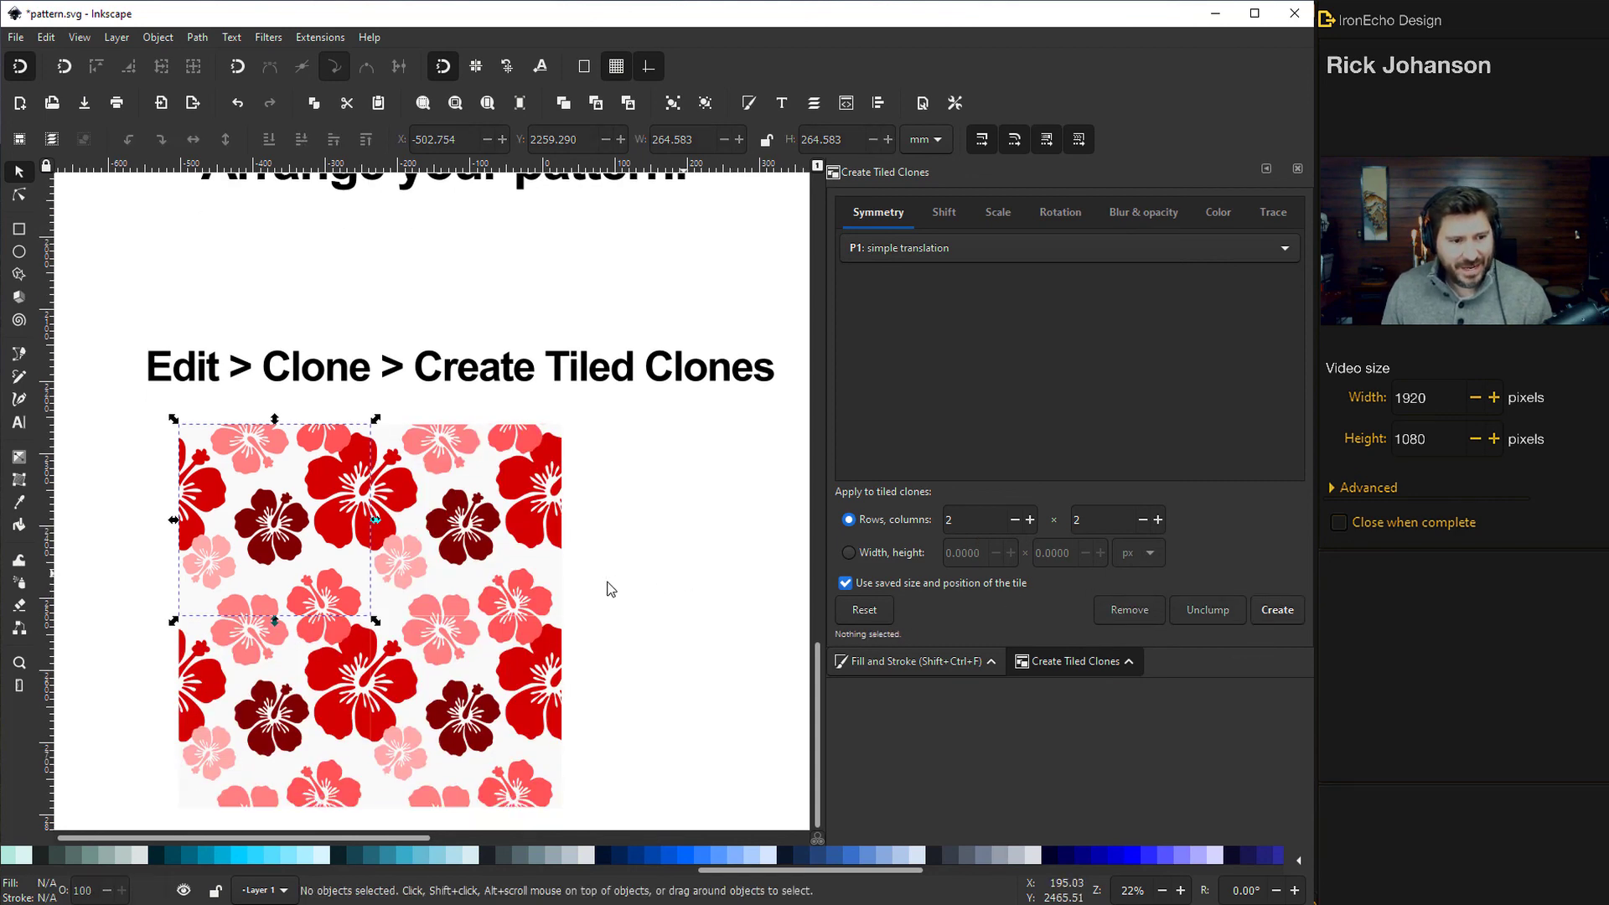
pyautogui.scroll(13, 535, 588)
pyautogui.scroll(-7, 535, 588)
pyautogui.scroll(-10, 543, 587)
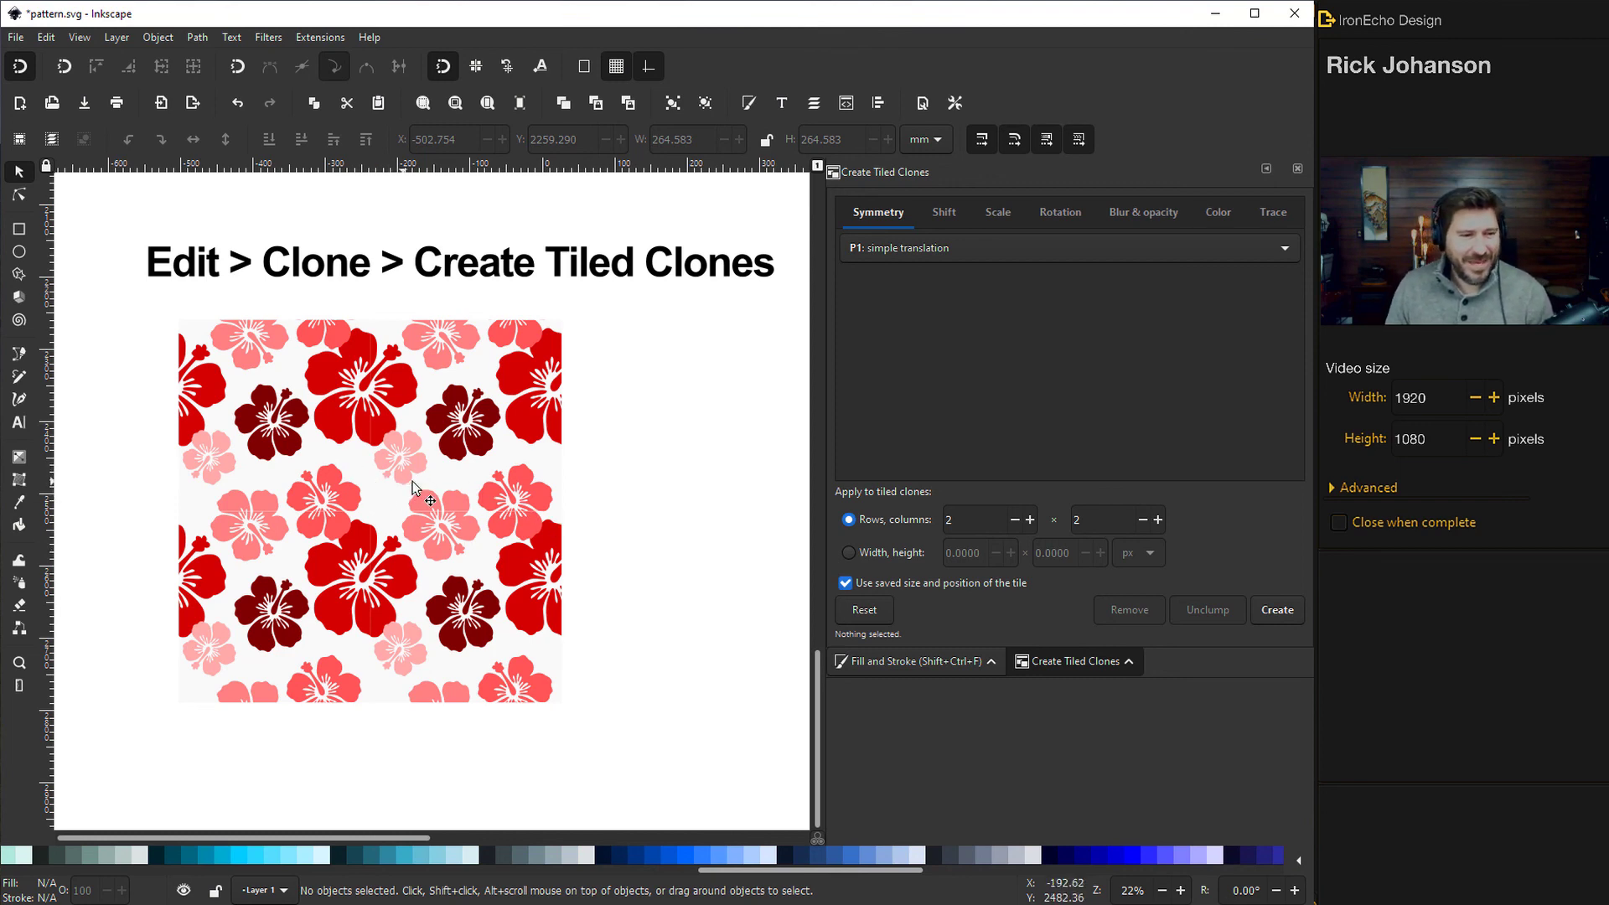
pyautogui.scroll(-2, 415, 488)
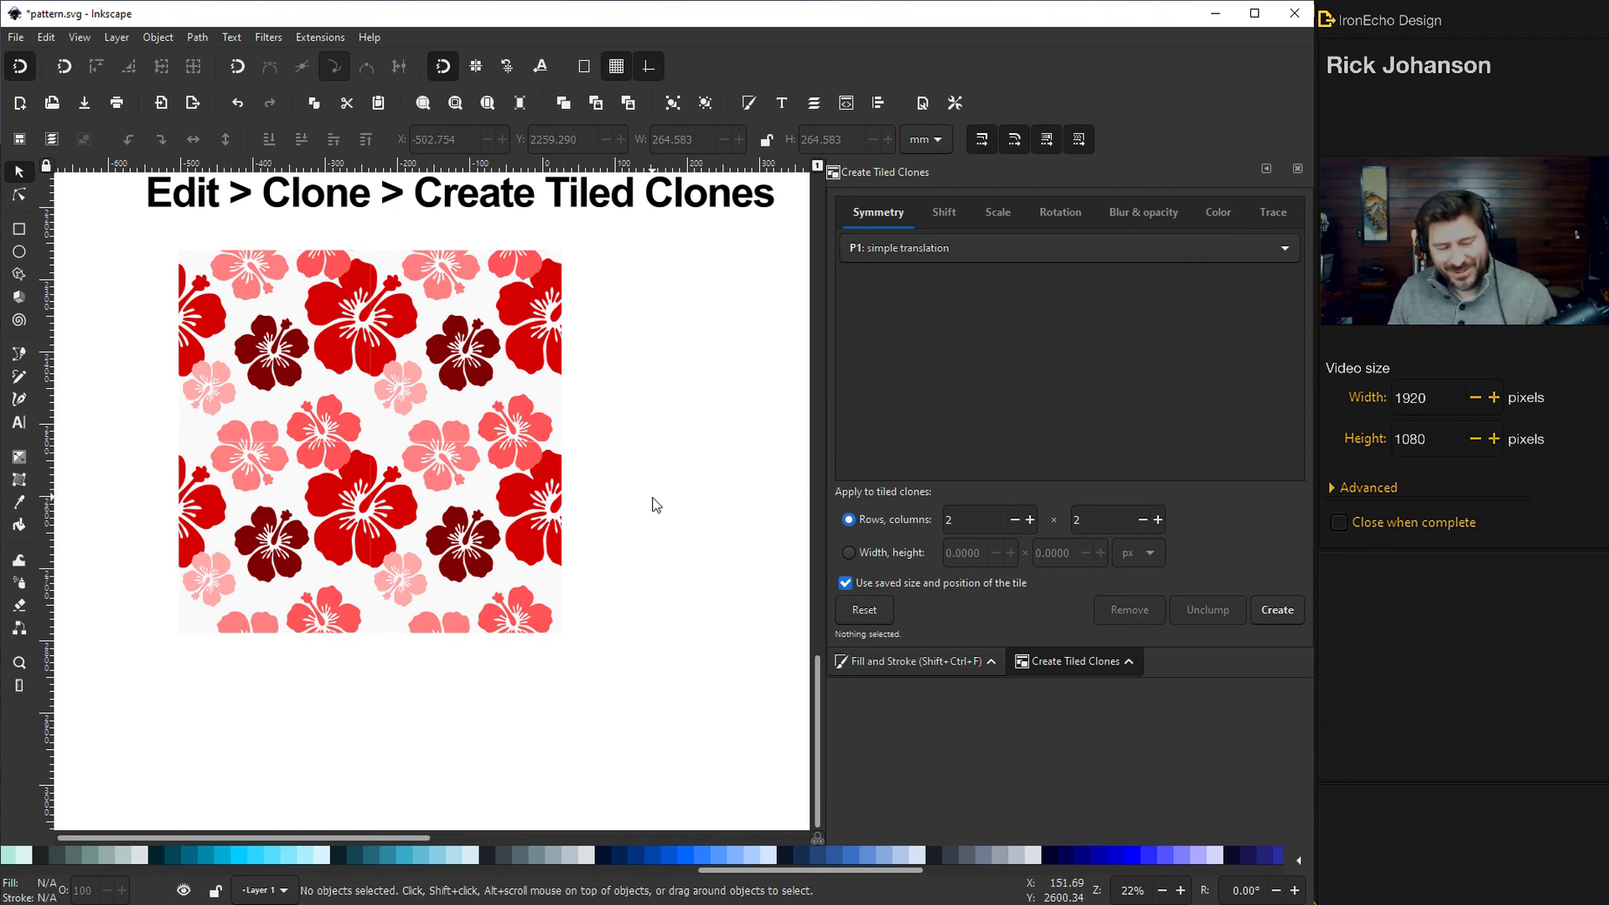
pyautogui.scroll(1, 655, 505)
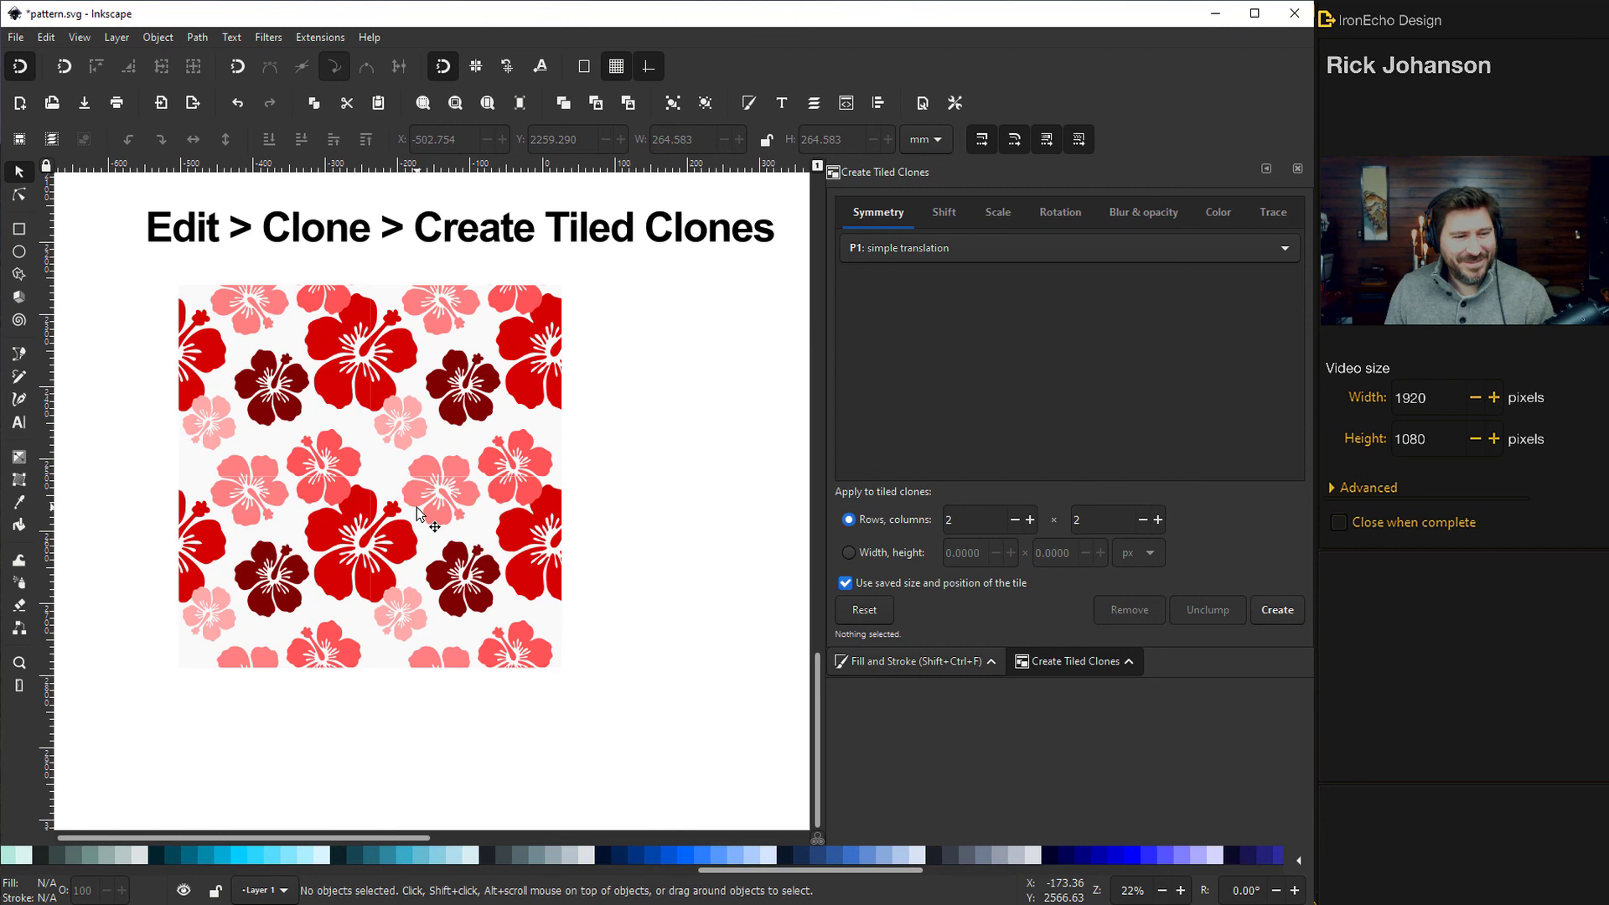